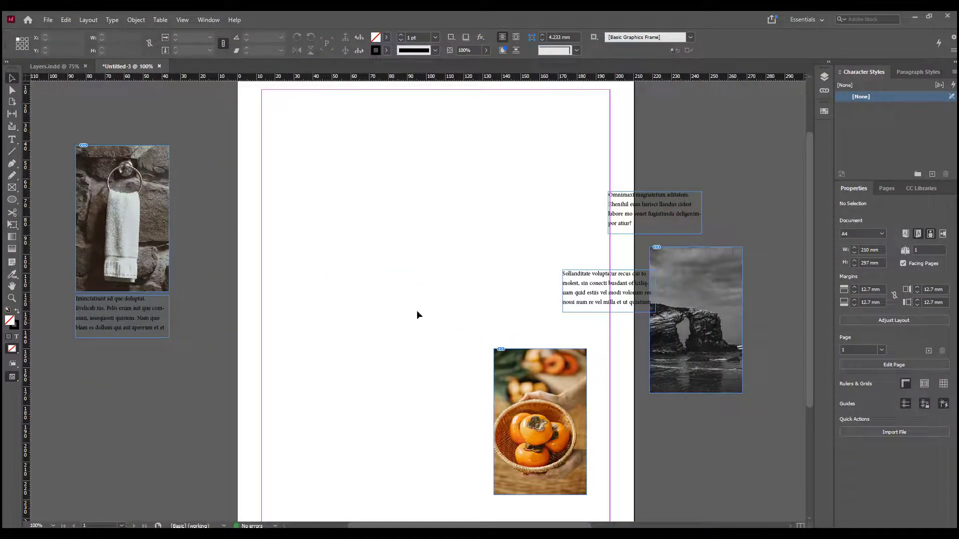
click(564, 382)
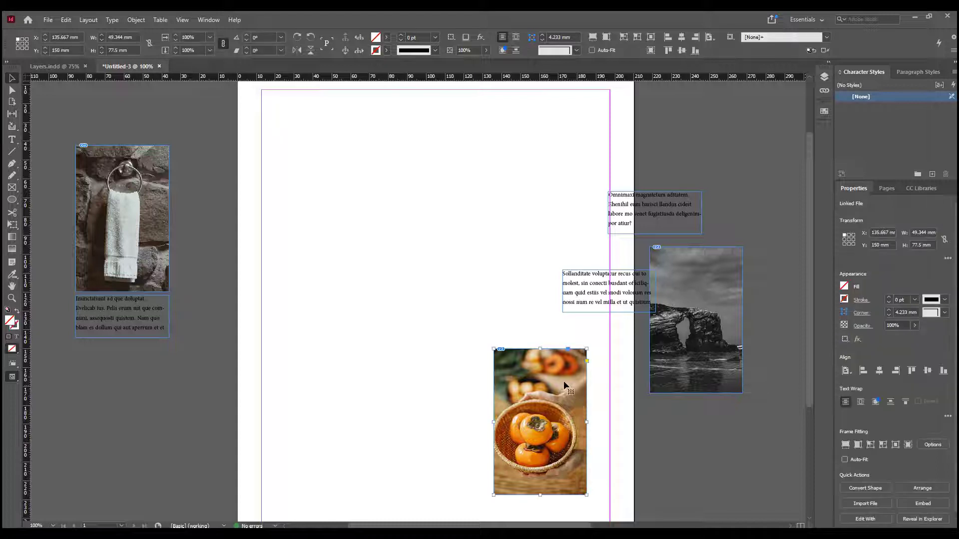
click(549, 310)
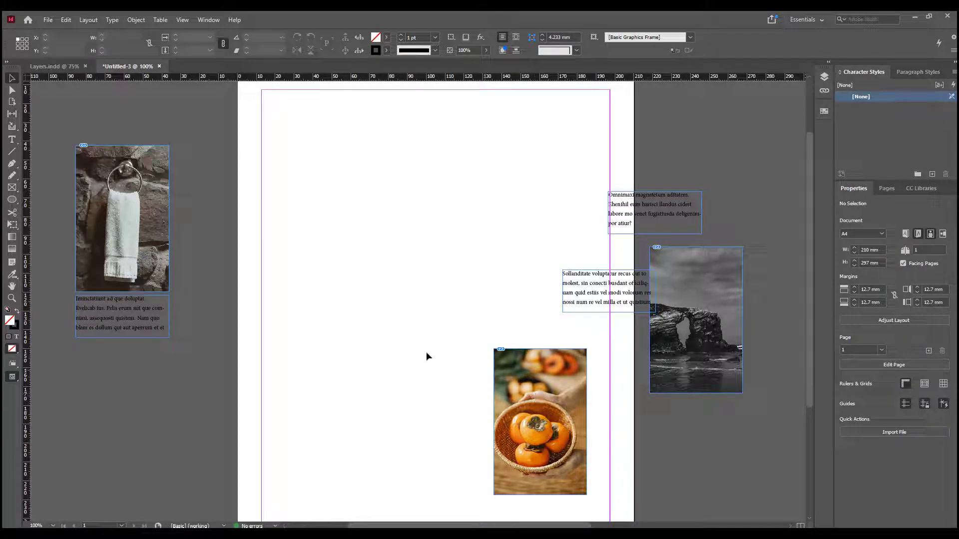
scroll(361, 331, down, 3)
scroll(361, 331, up, 2)
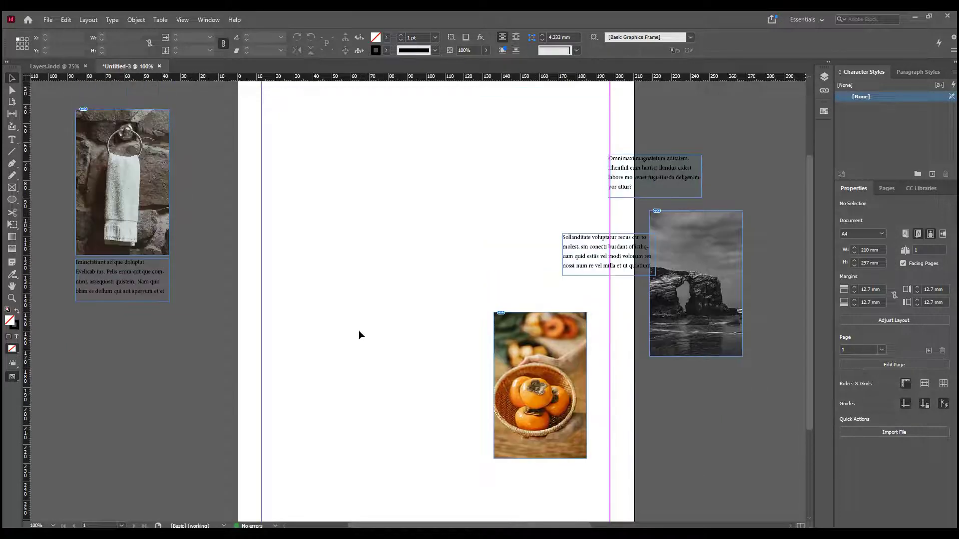
click(563, 343)
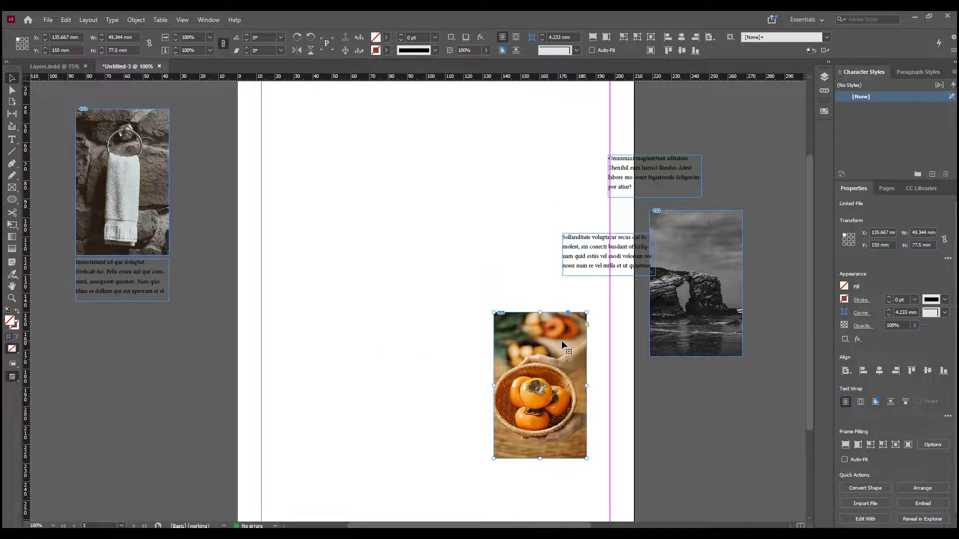
click(403, 236)
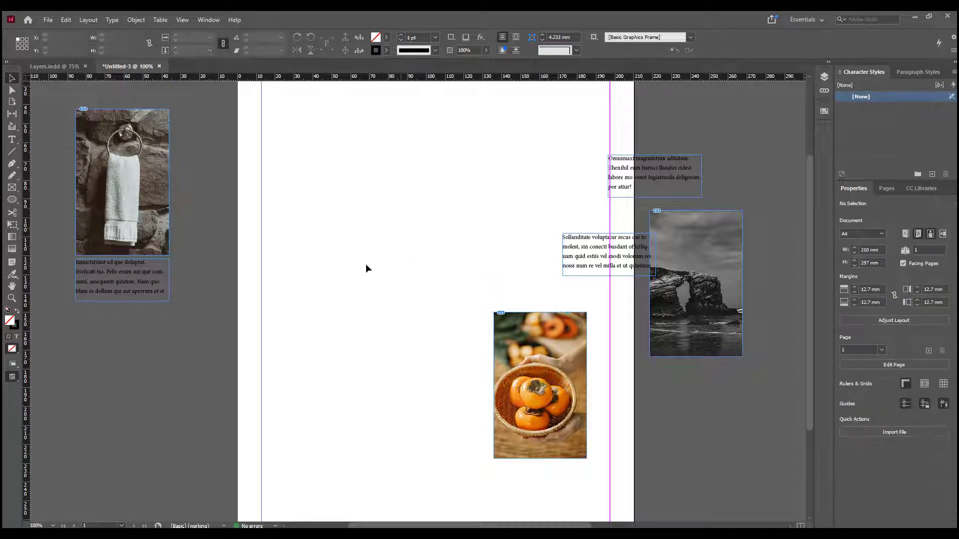
Move the two loose text frames onto the pasteboard beside the page and shift the persimmon image lower on the page
key(ctrl+minus)
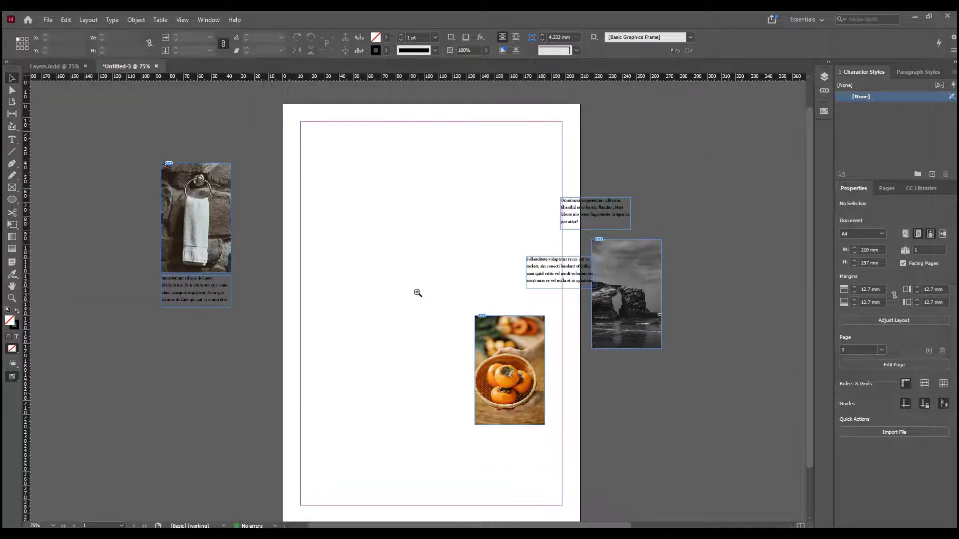
drag(422, 245, 386, 229)
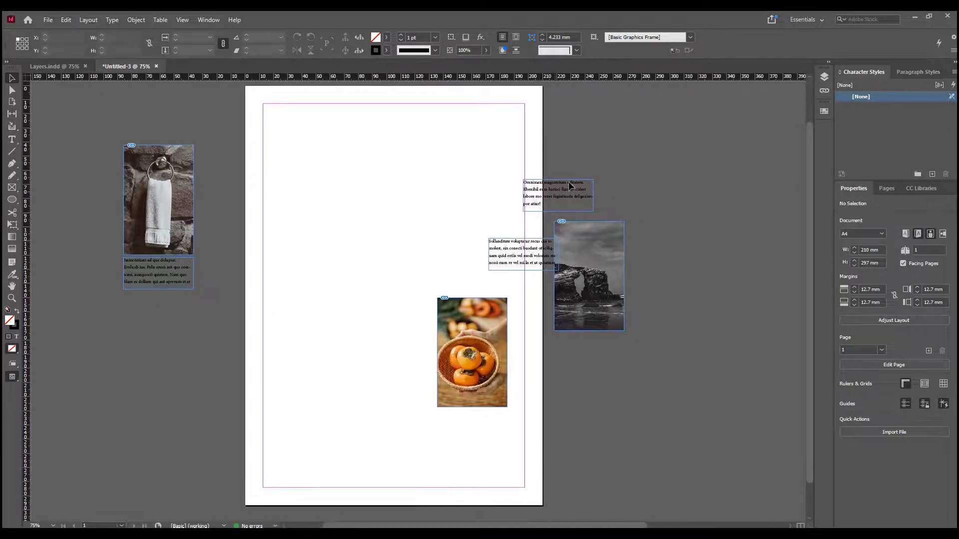
drag(571, 187, 622, 390)
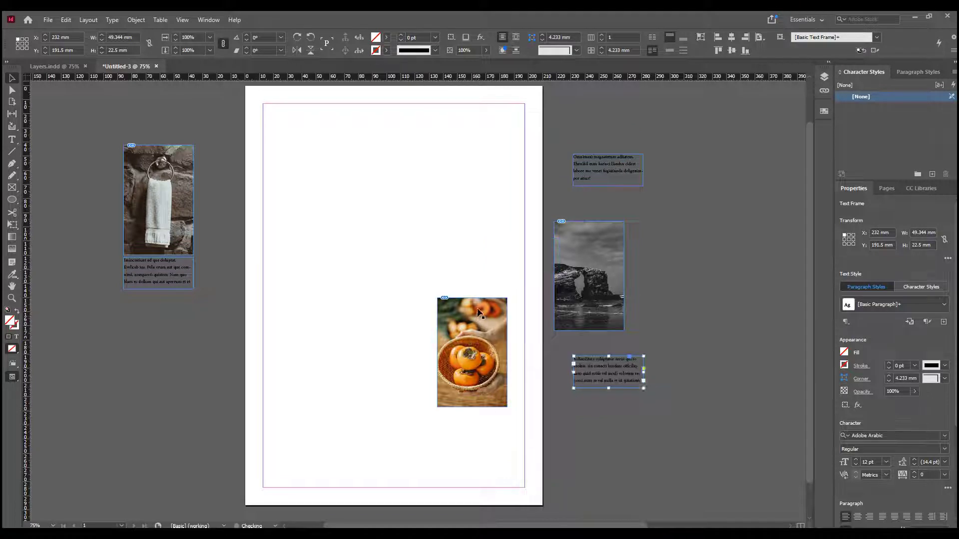
drag(473, 300, 465, 359)
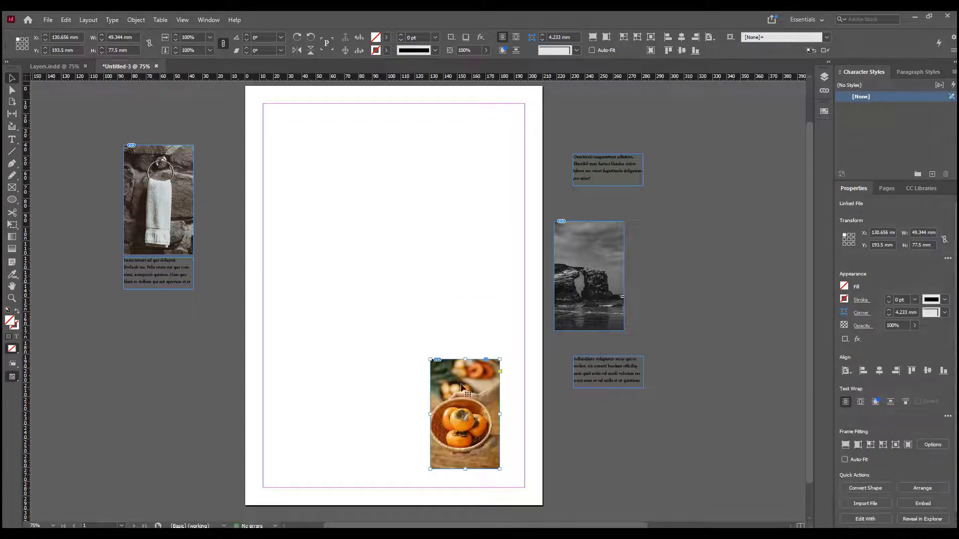
click(317, 263)
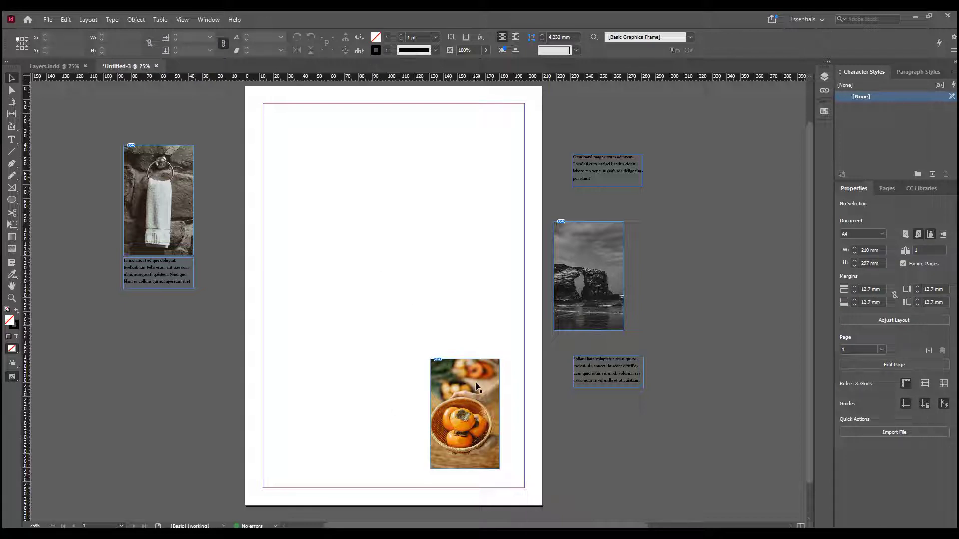
Move the persimmon image to the exact page centre with the smart guides, at X 80.328 mm and Y 109.75 mm
drag(474, 376, 403, 258)
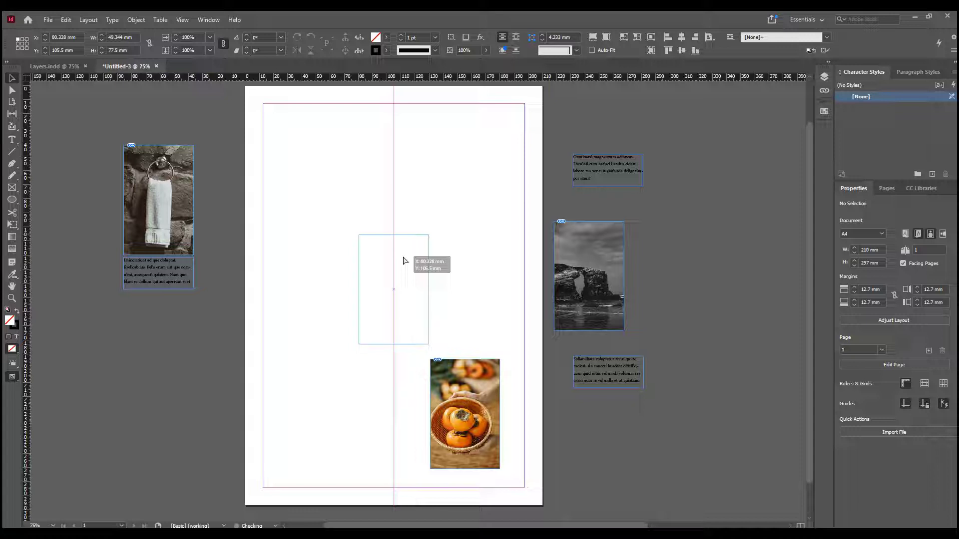
drag(405, 260, 406, 262)
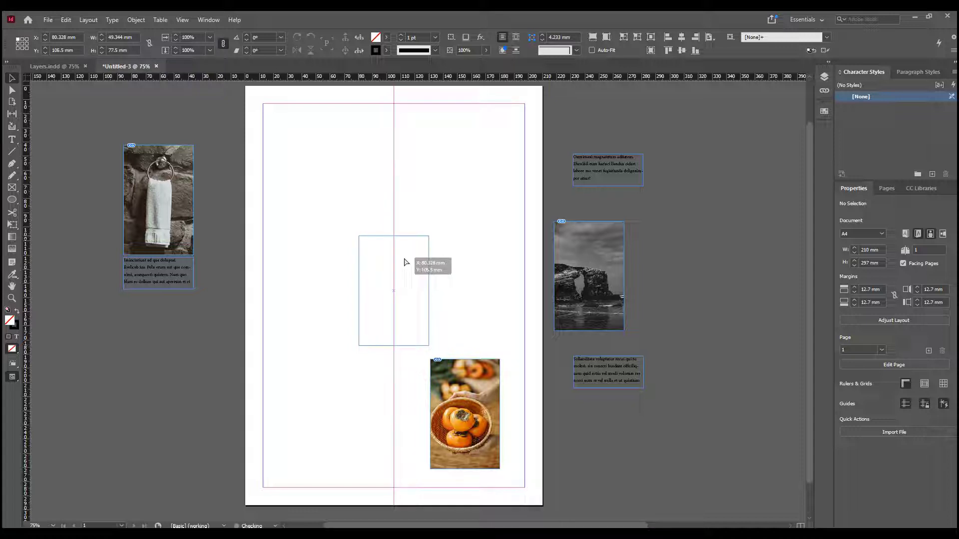
drag(404, 263, 405, 266)
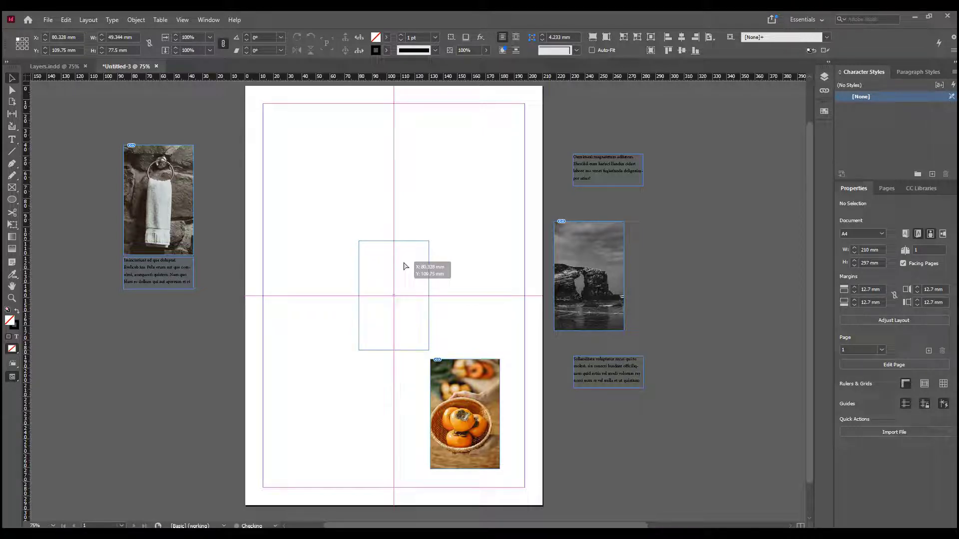
drag(404, 264, 404, 264)
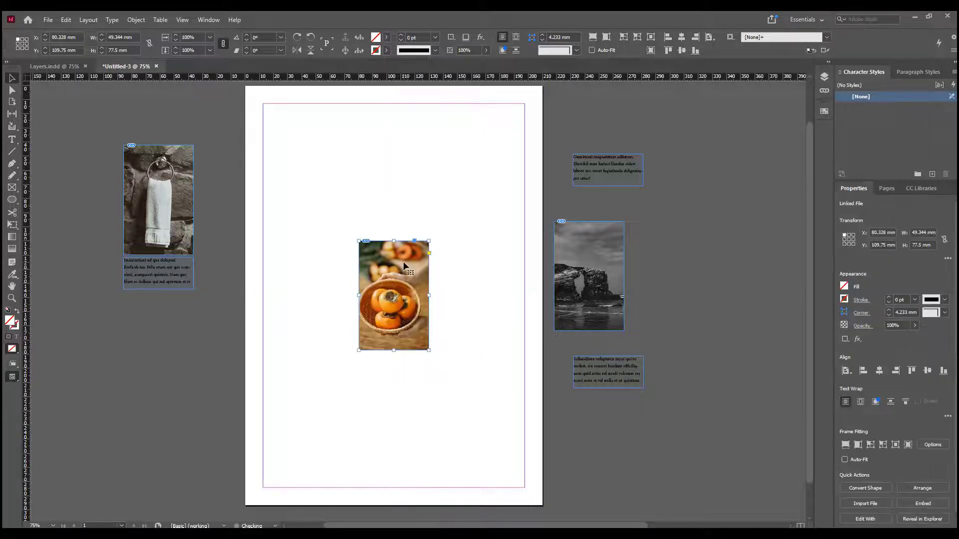
click(305, 324)
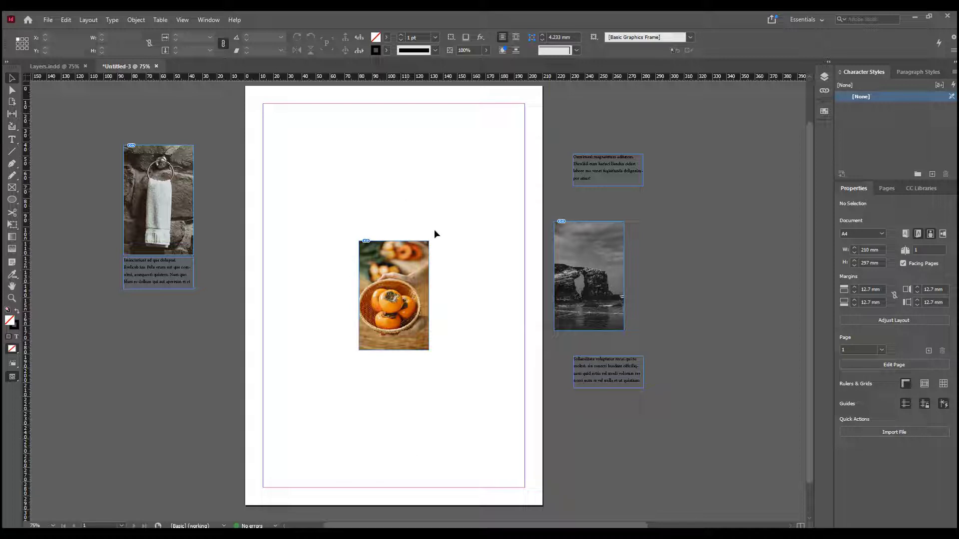
Place the persimmon image in the page's lower-right margin corner and re-centre it horizontally and vertically using Align to Page
drag(421, 270, 514, 397)
click(642, 458)
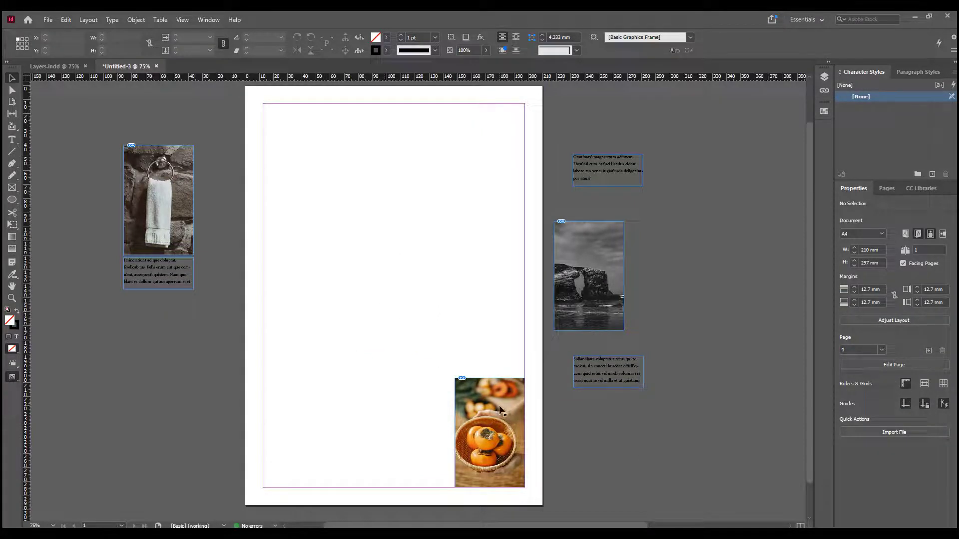
click(510, 392)
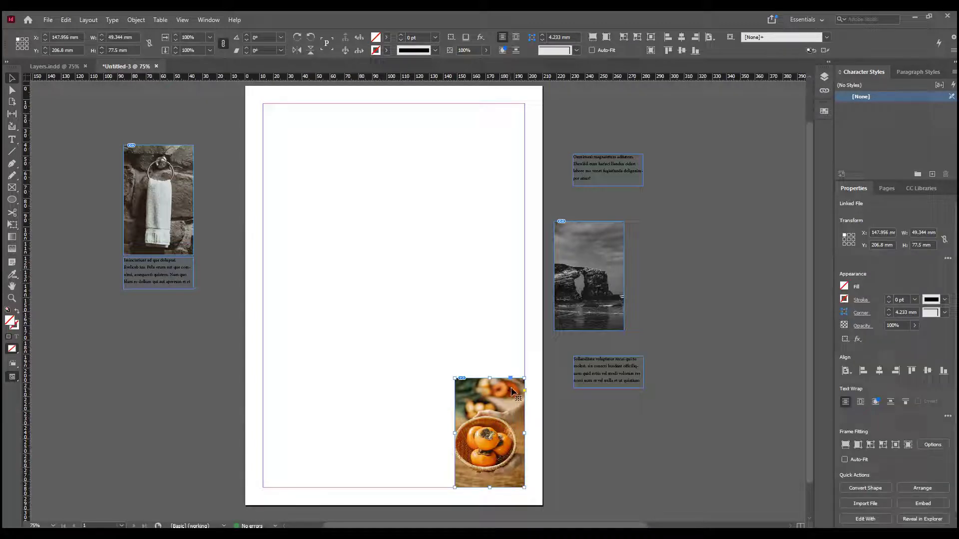
click(710, 37)
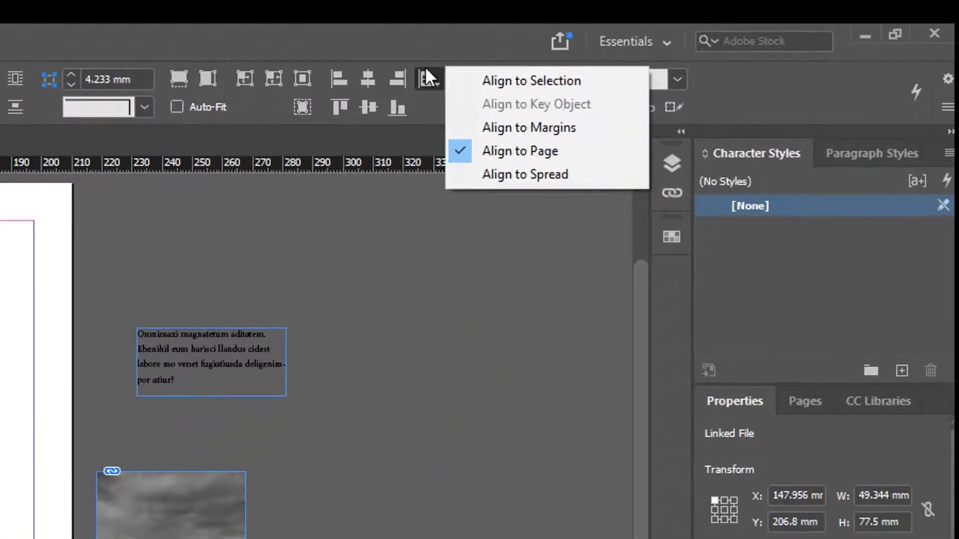
click(709, 36)
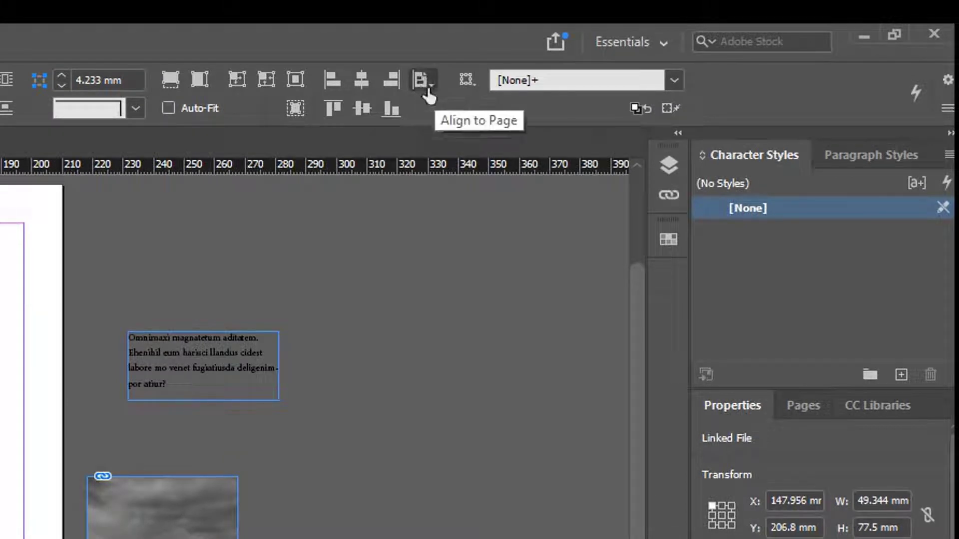
click(428, 85)
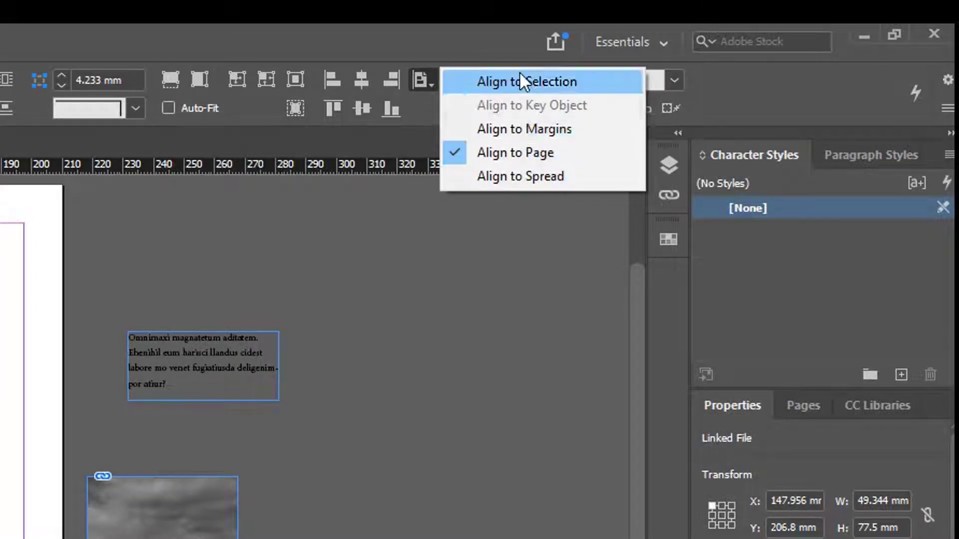
click(533, 155)
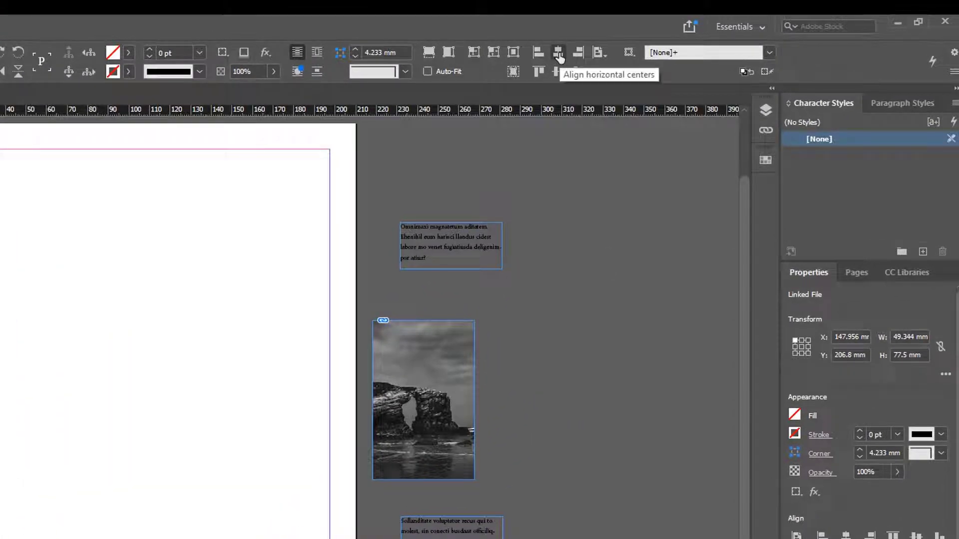
click(560, 58)
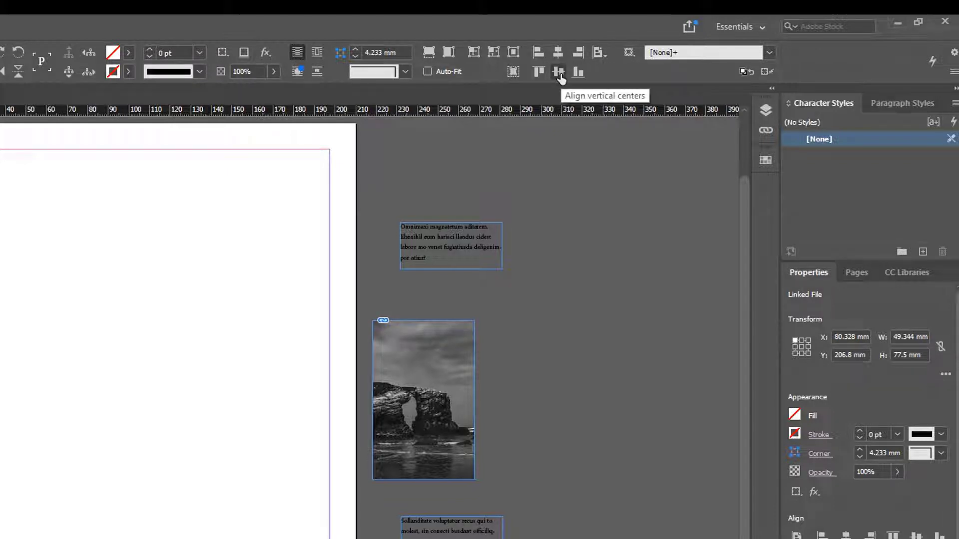
click(560, 73)
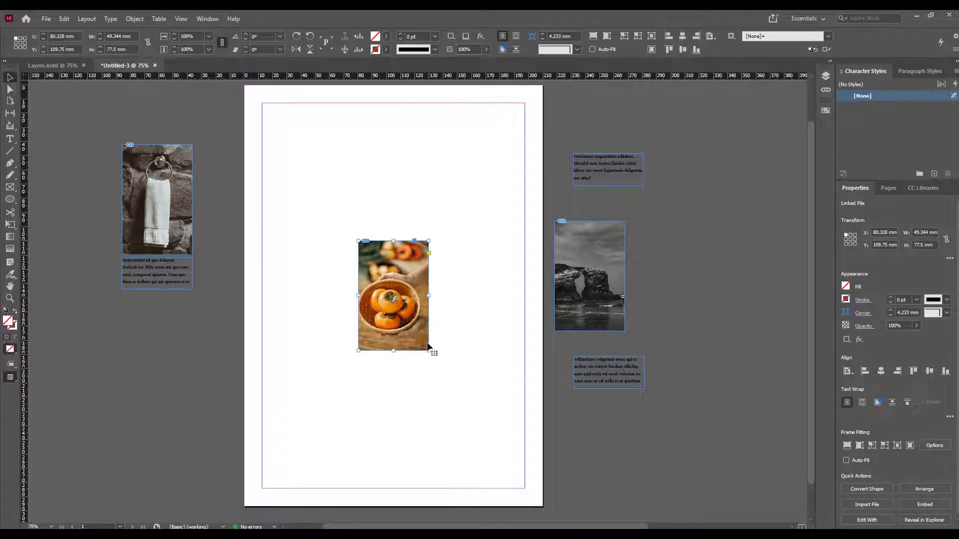
Move the towel image together with its caption text frame onto the page, just inside the upper-left margin corner
click(159, 209)
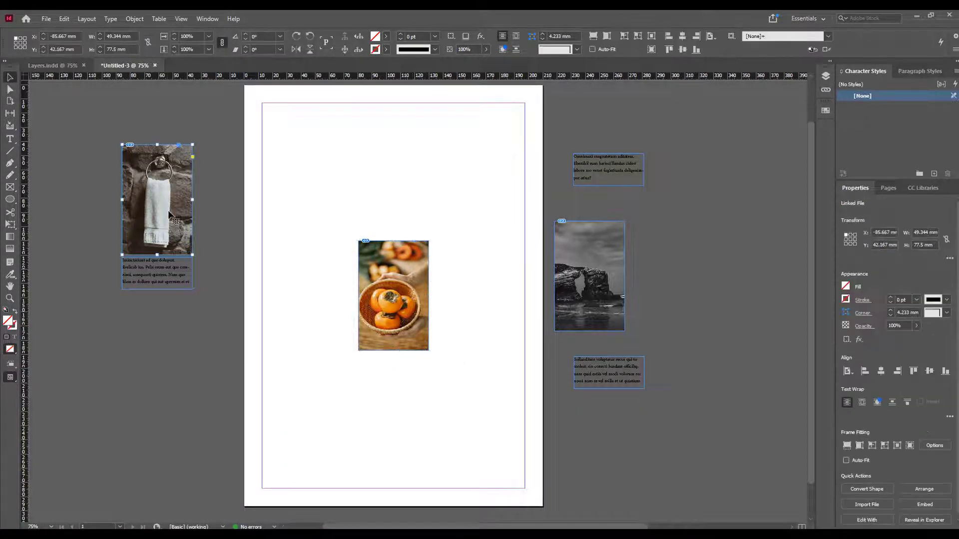
shift+click(177, 278)
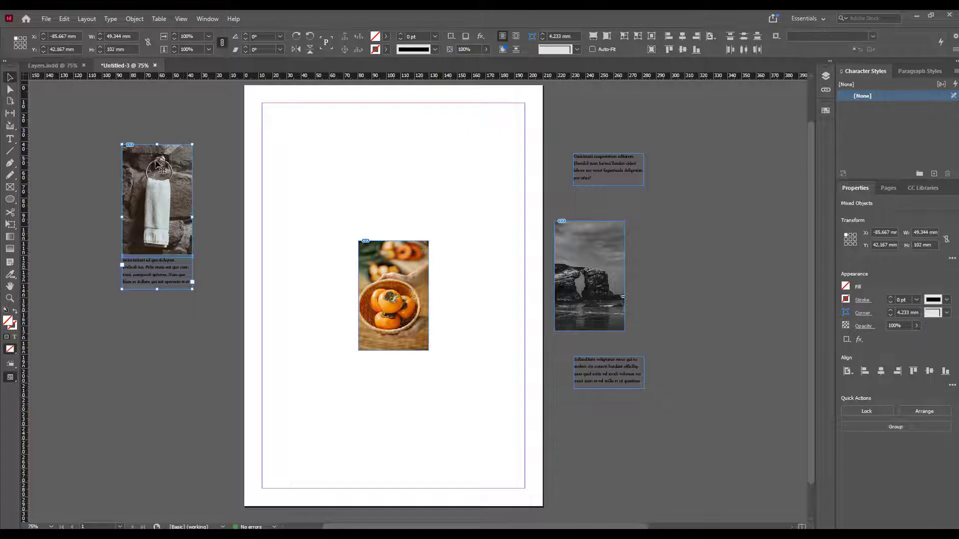
drag(162, 165, 307, 128)
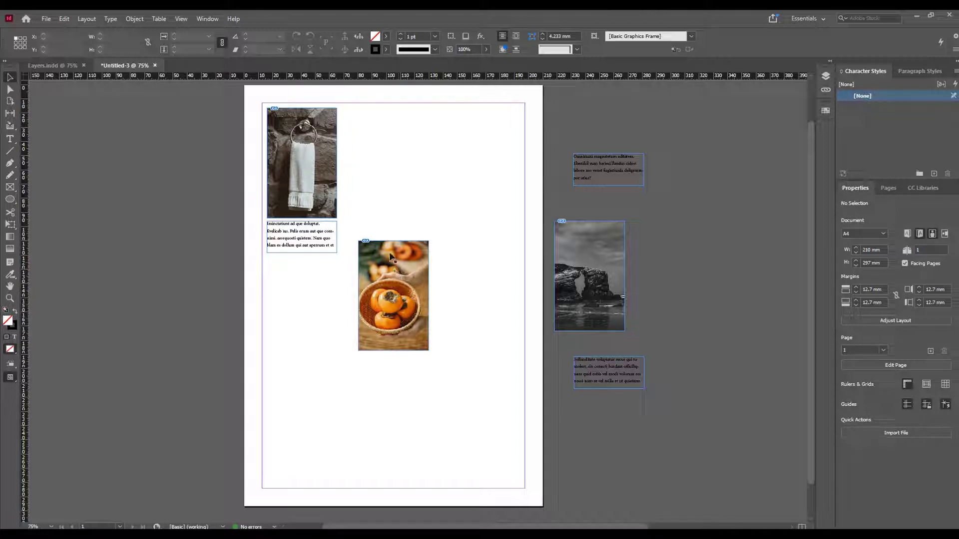
Move the persimmon image beside the towel image with their top edges aligned, at X 69.656 mm and Y 16.5 mm
drag(382, 258, 363, 122)
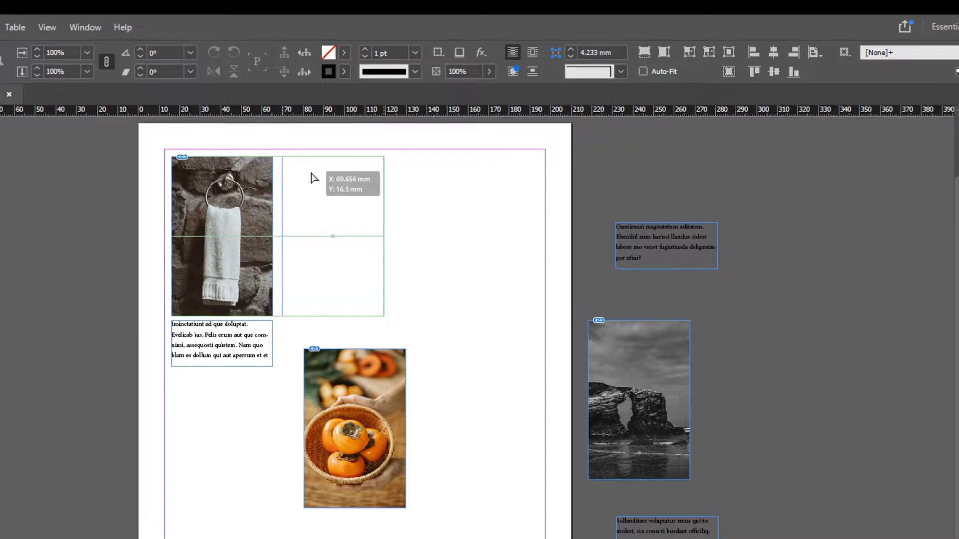
drag(314, 178, 315, 178)
drag(314, 178, 315, 178)
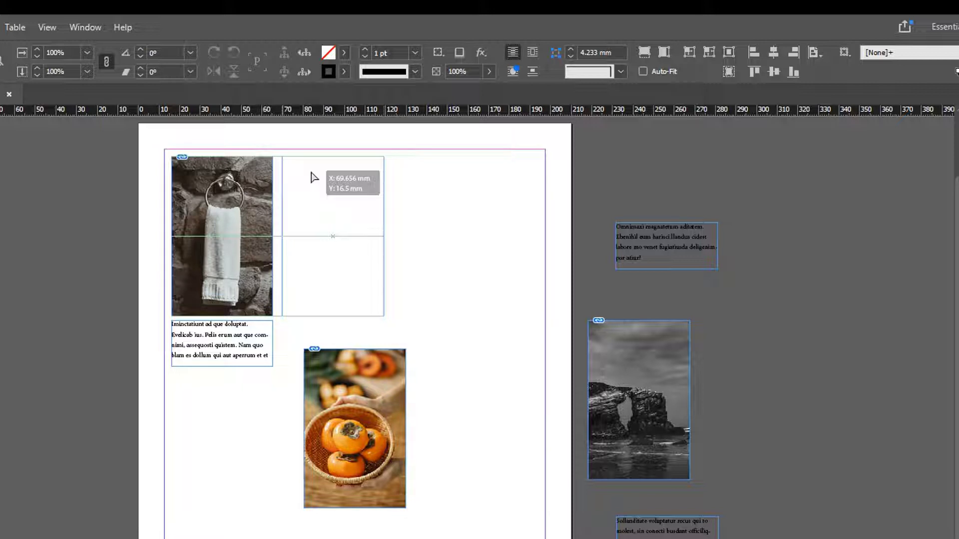
drag(314, 178, 313, 178)
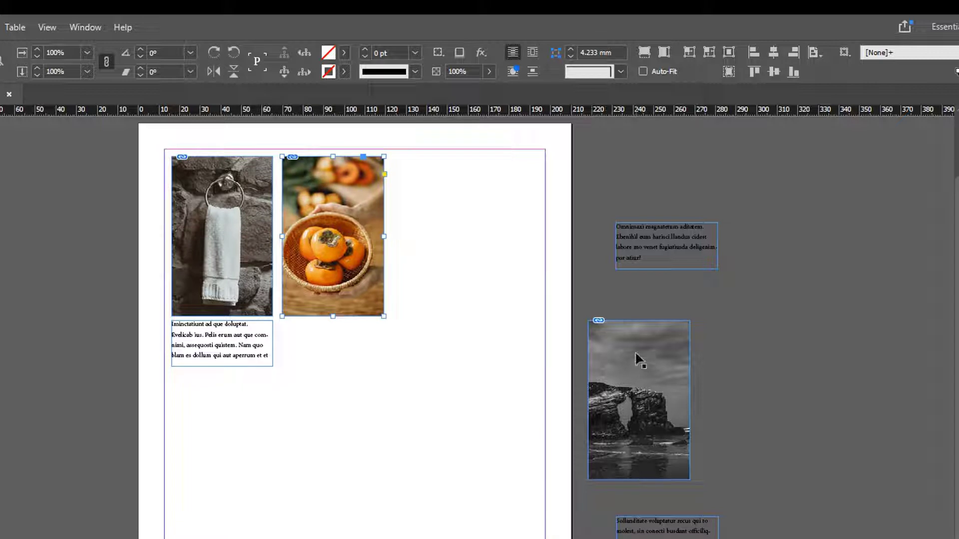
Move the rock arch image beside the persimmon image, top-aligned and with equal spacing, at X 123.311 mm and Y 16.5 mm
drag(627, 346, 443, 190)
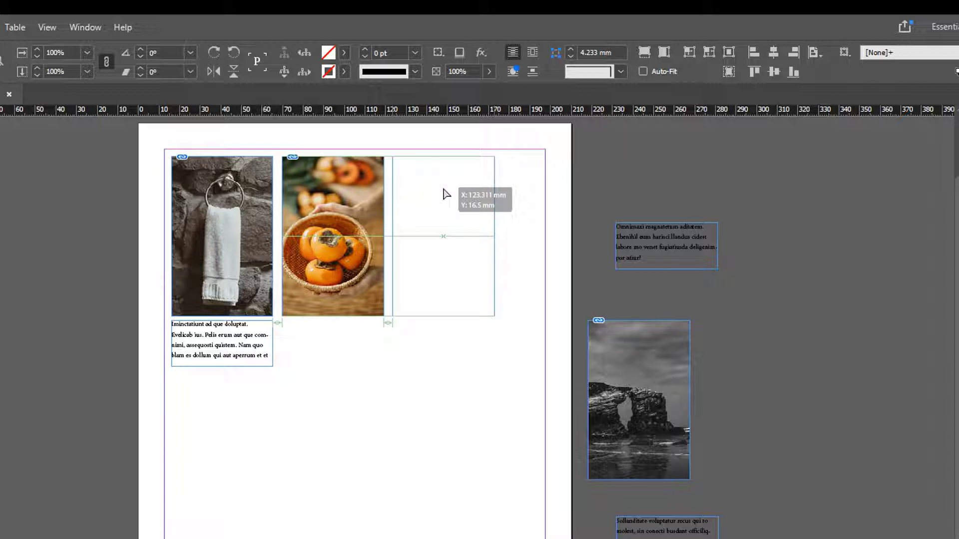
drag(443, 190, 443, 189)
drag(446, 194, 446, 193)
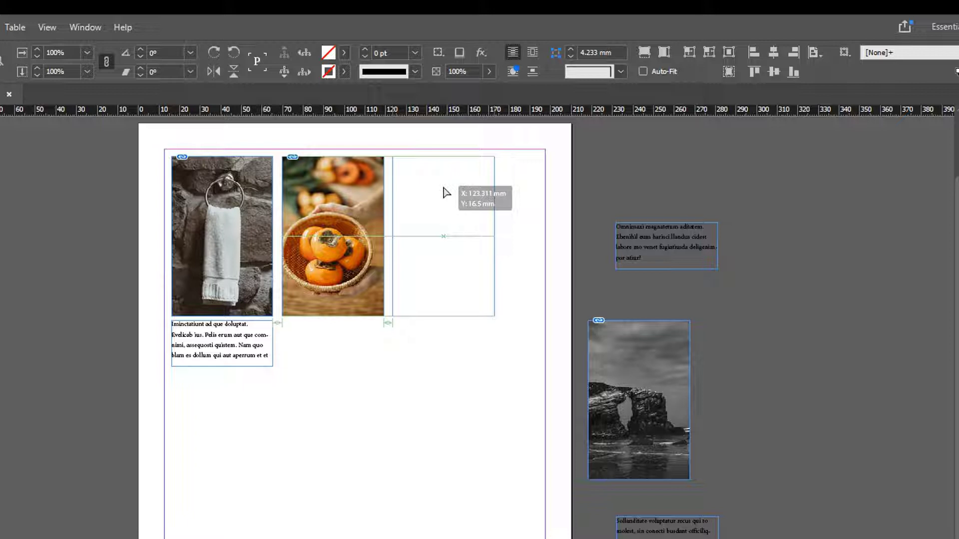
drag(446, 194, 446, 192)
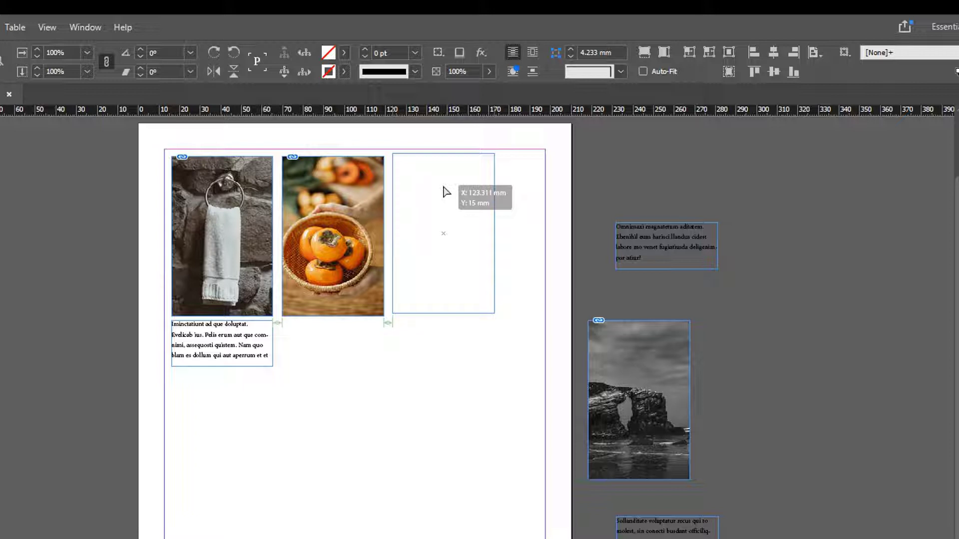
drag(443, 187, 440, 190)
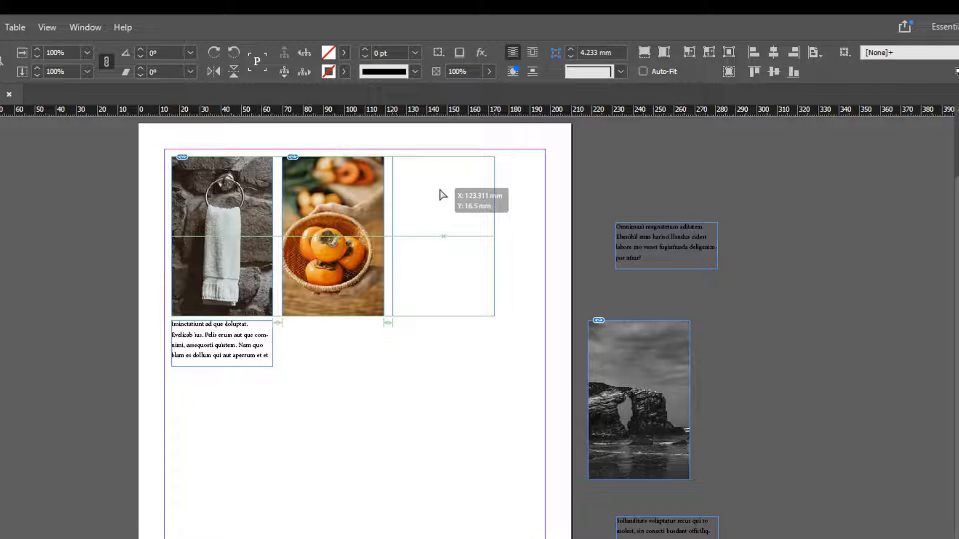
drag(440, 190, 440, 190)
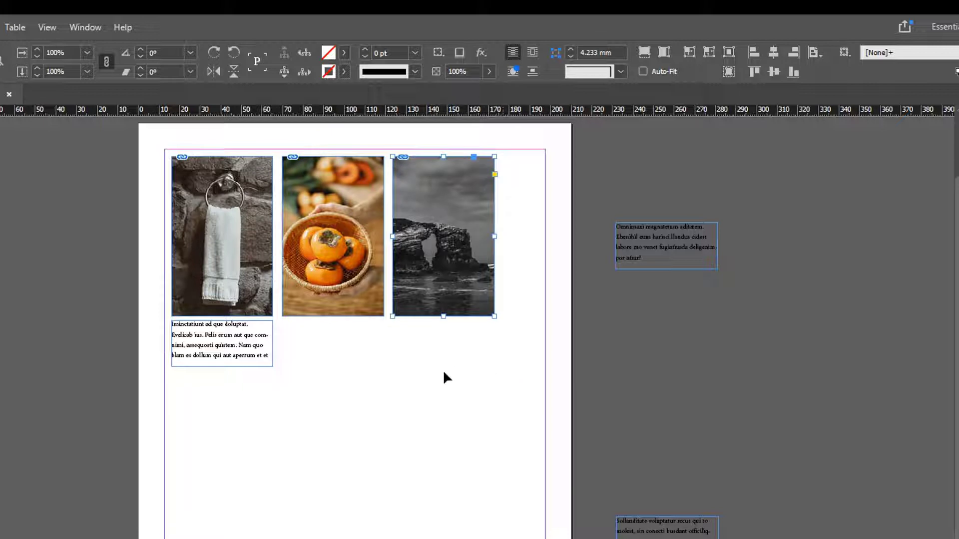
click(435, 386)
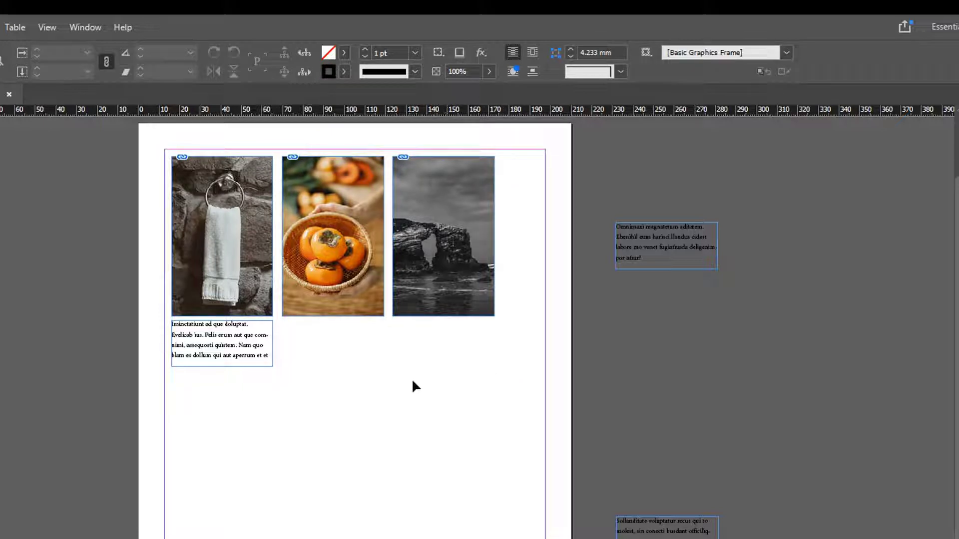
Move the rock arch image down to X 166 mm, Y 124 mm and the persimmon image to X 80.328 mm, Y 194.5 mm
drag(465, 247, 552, 469)
drag(366, 220, 372, 538)
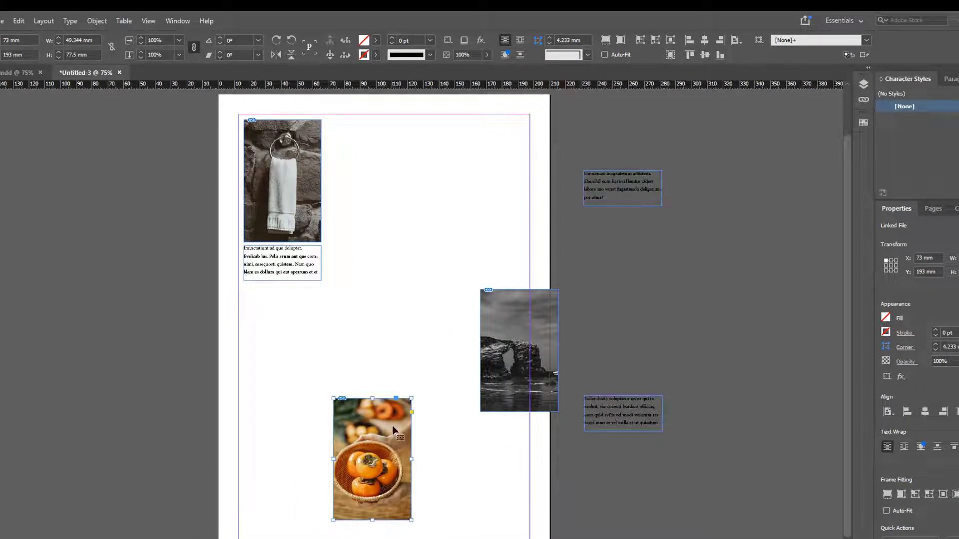
drag(381, 424, 392, 426)
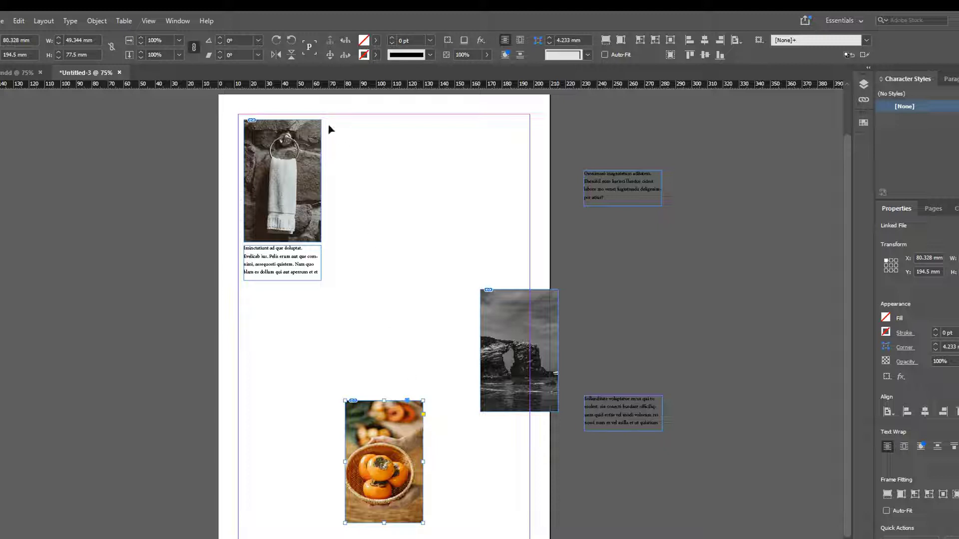
Align the persimmon image's top edge to the towel image, using the towel image as the key object
shift+click(308, 123)
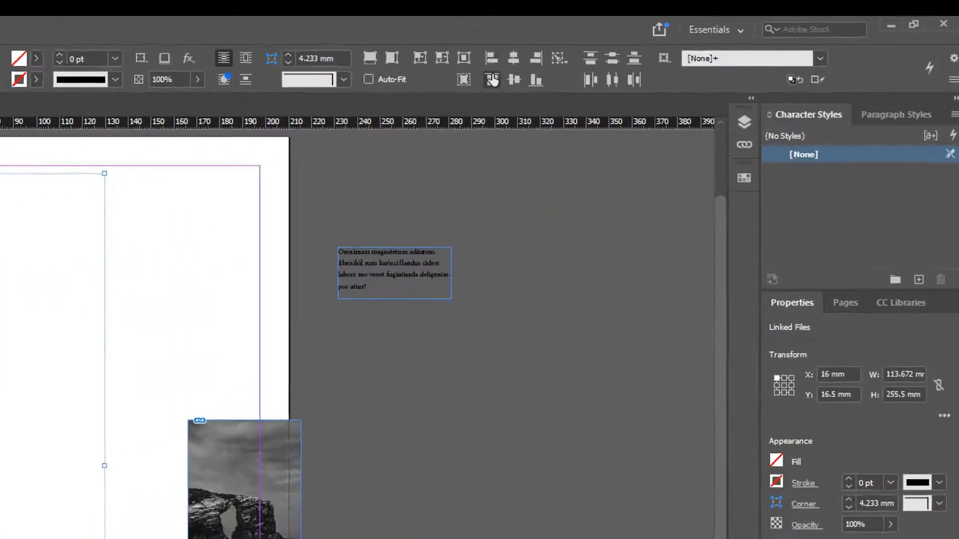
click(463, 86)
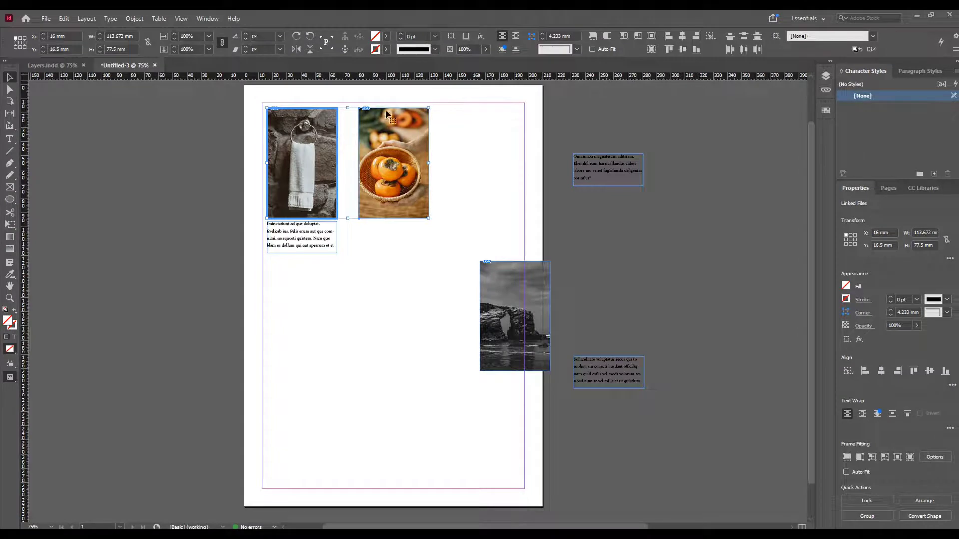
click(471, 141)
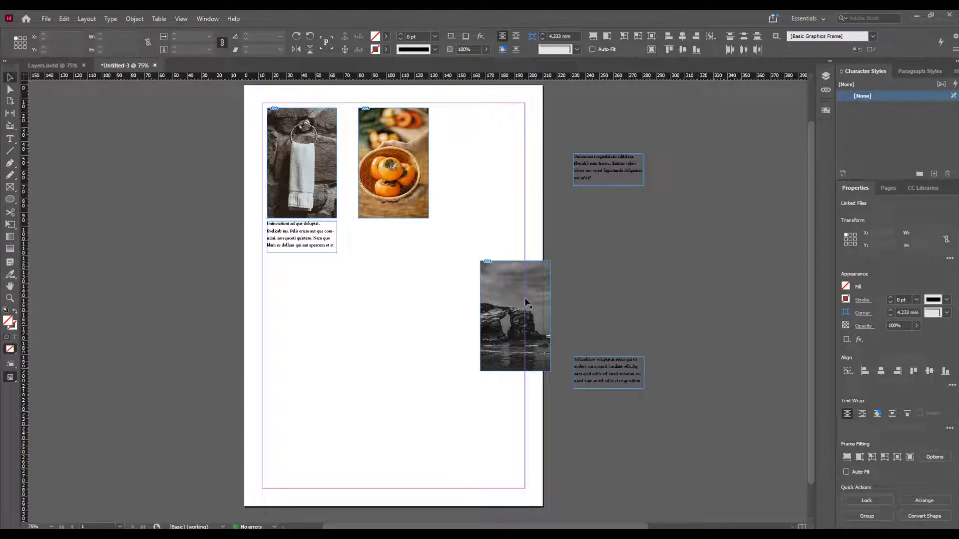
click(496, 273)
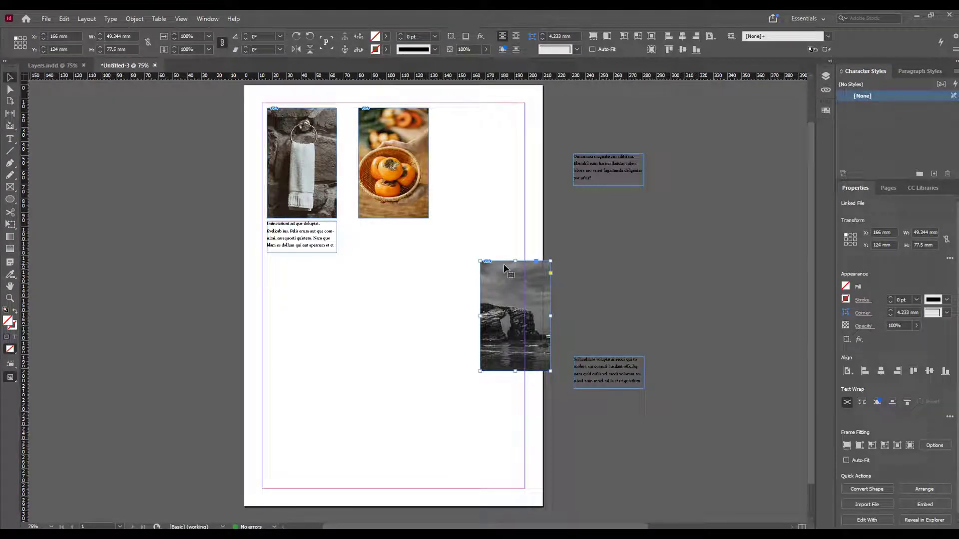
shift+click(405, 130)
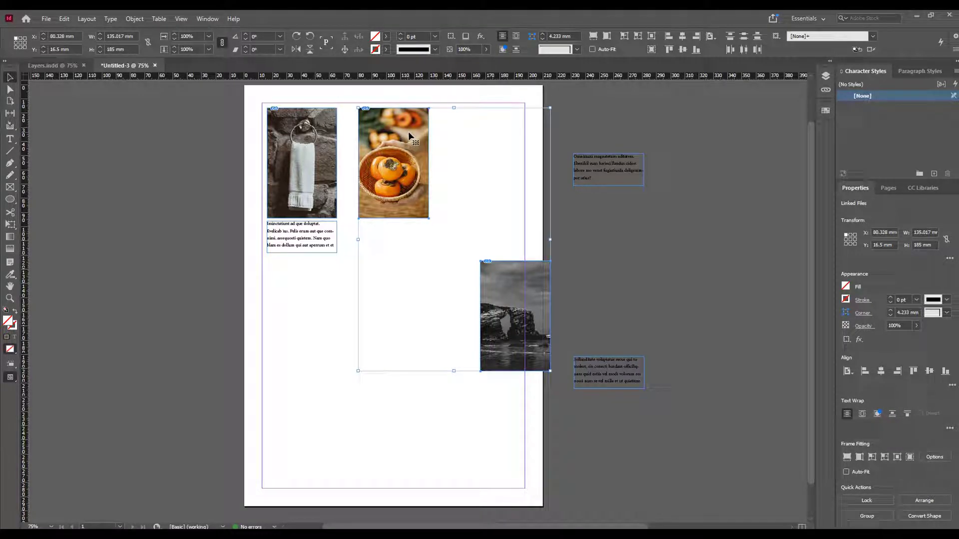
click(408, 131)
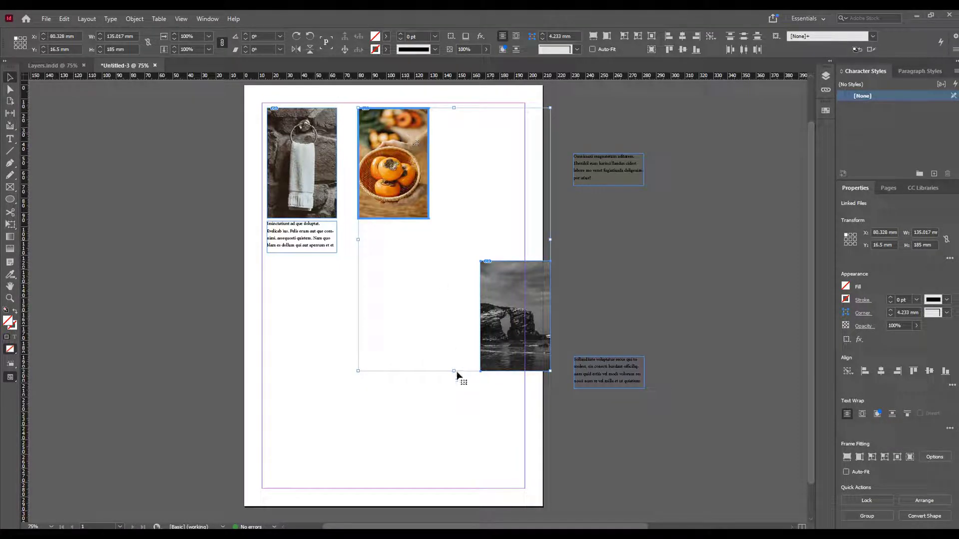
click(472, 414)
Align the rock arch image's top edge to the persimmon image, using the persimmon image as the key object
click(503, 306)
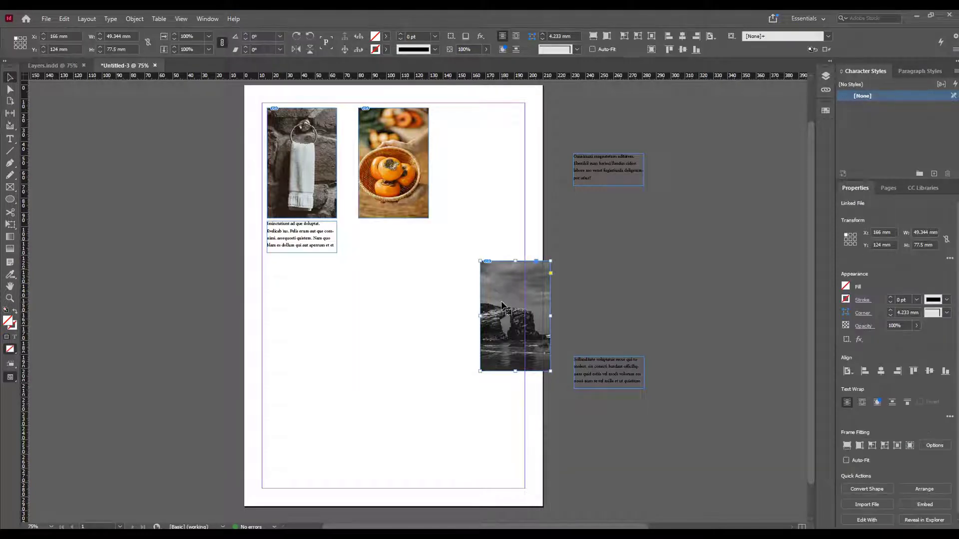
shift+click(411, 128)
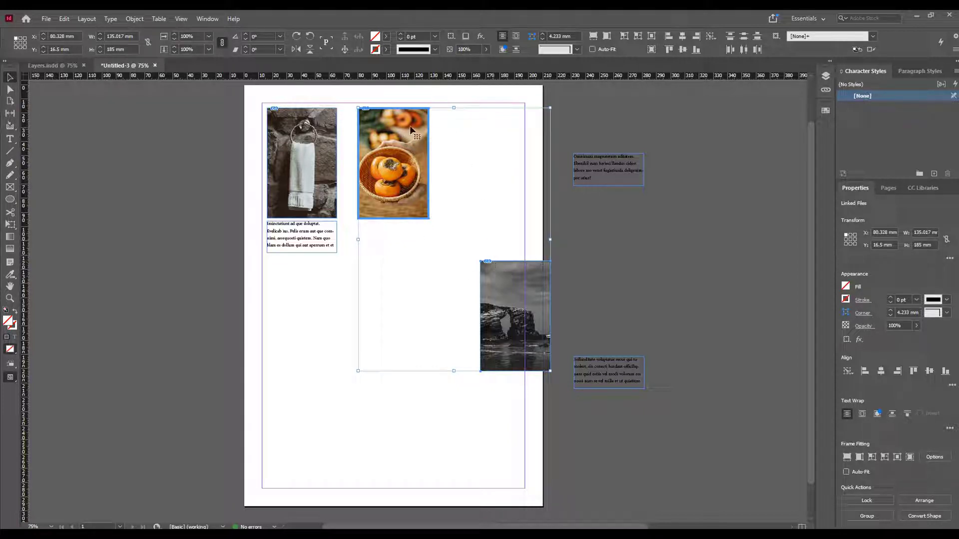
click(668, 50)
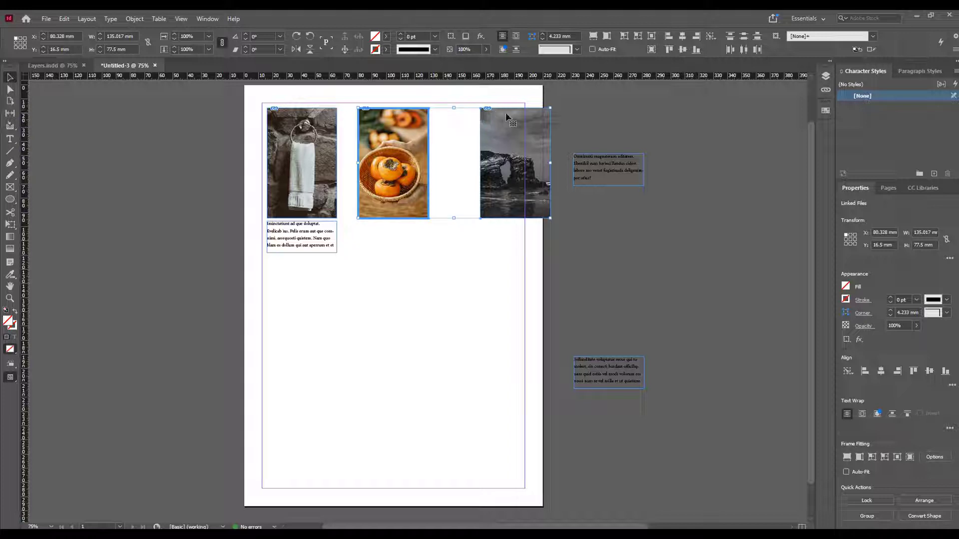
click(454, 277)
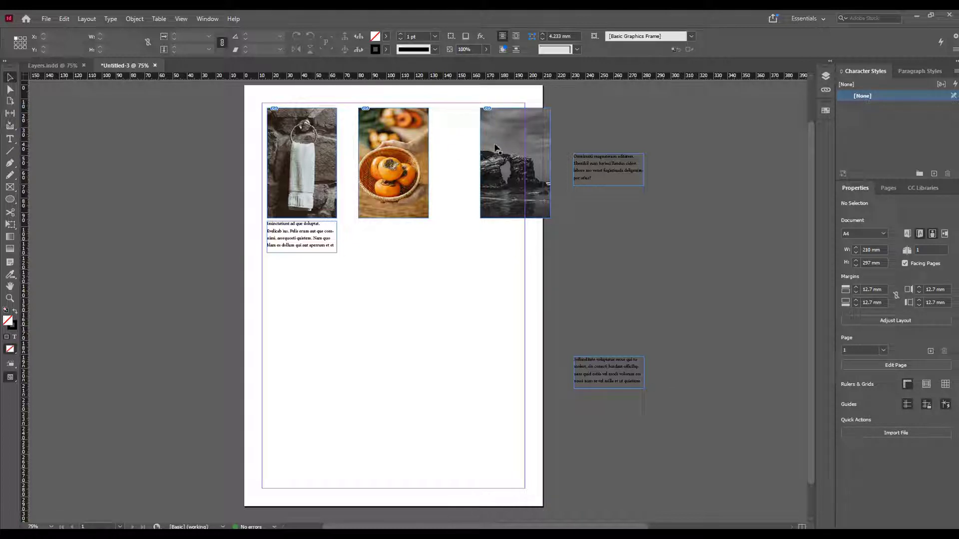
Move the rock arch image to X 160.656 mm, Y 185.5 mm and the persimmon image to X 101.656 mm, Y 146.75 mm
drag(499, 160, 491, 400)
drag(415, 298, 431, 382)
click(584, 454)
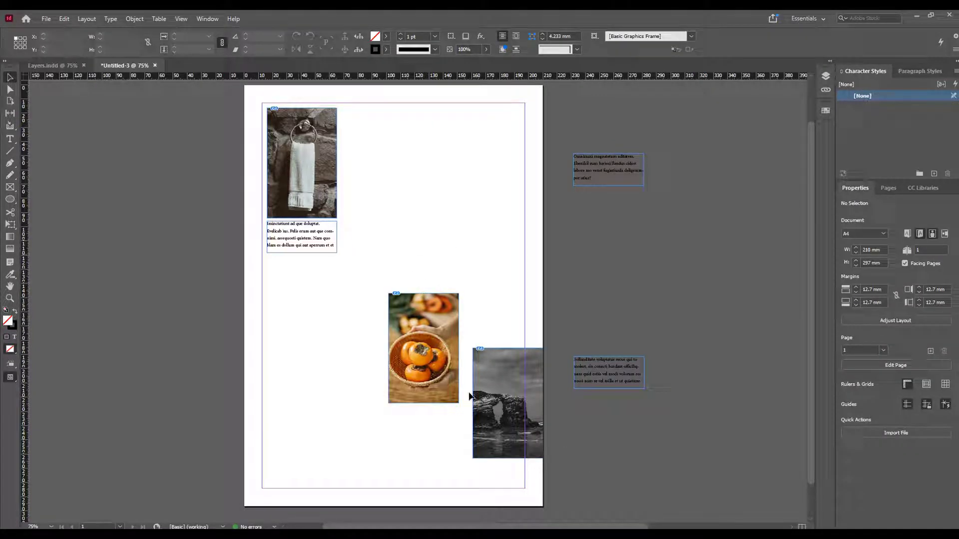
Align the top edges of the persimmon and rock arch images to the towel image as the key object
click(500, 367)
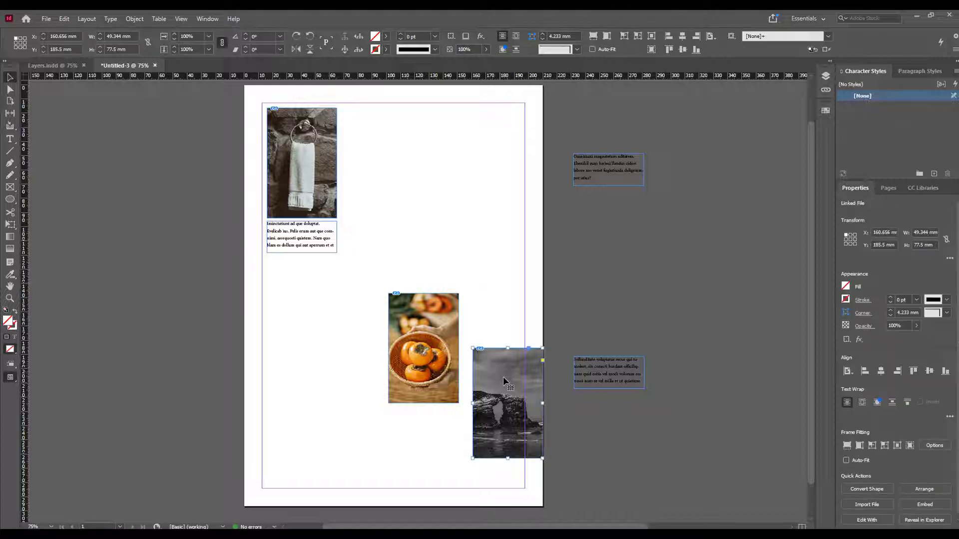
shift+click(430, 313)
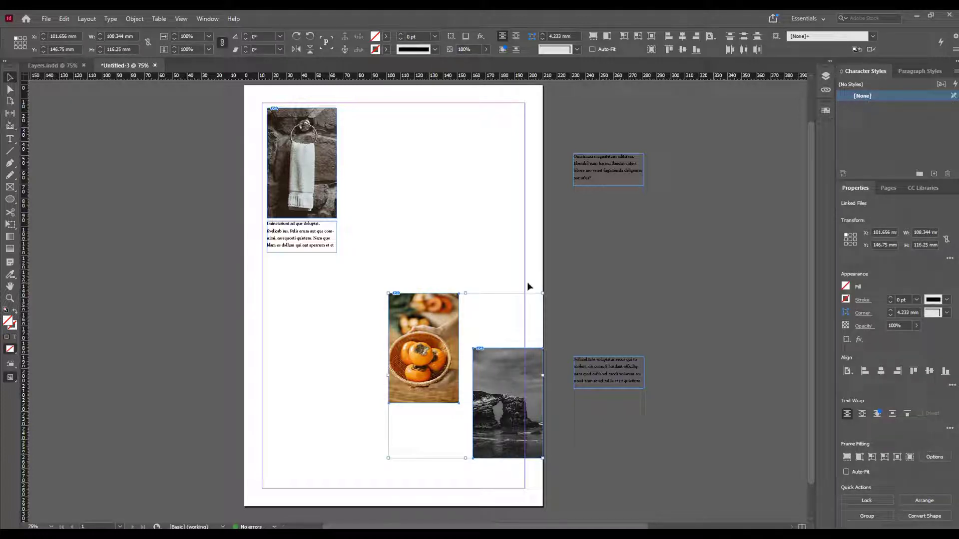
shift+click(331, 135)
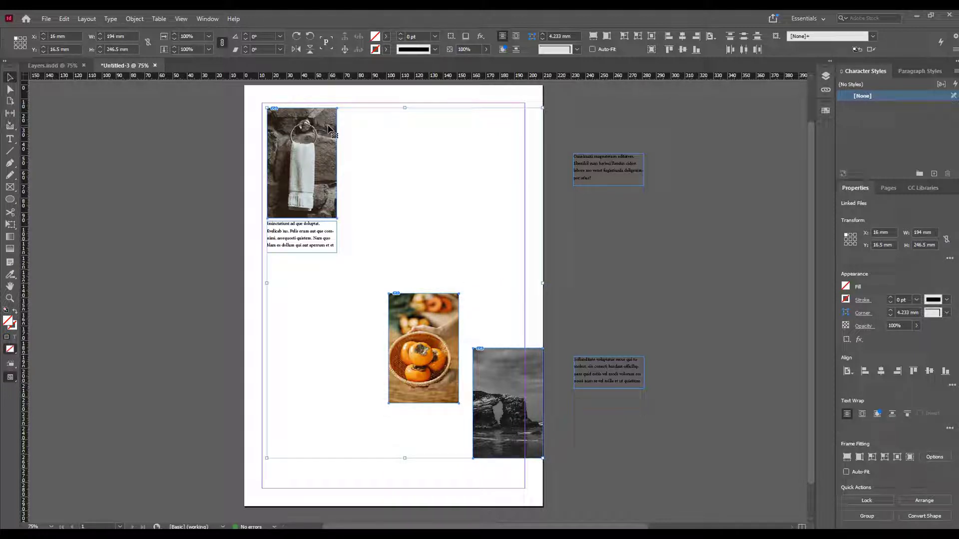
click(330, 131)
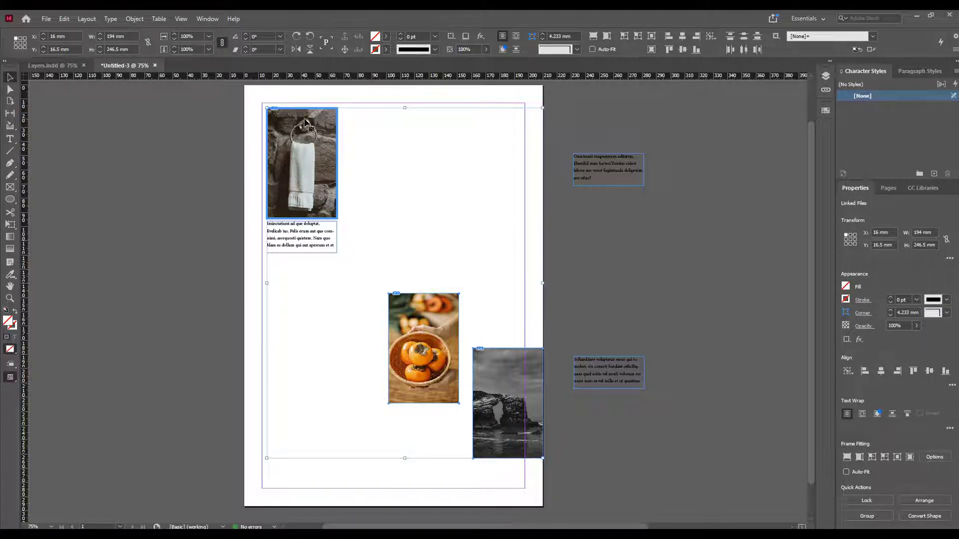
click(670, 50)
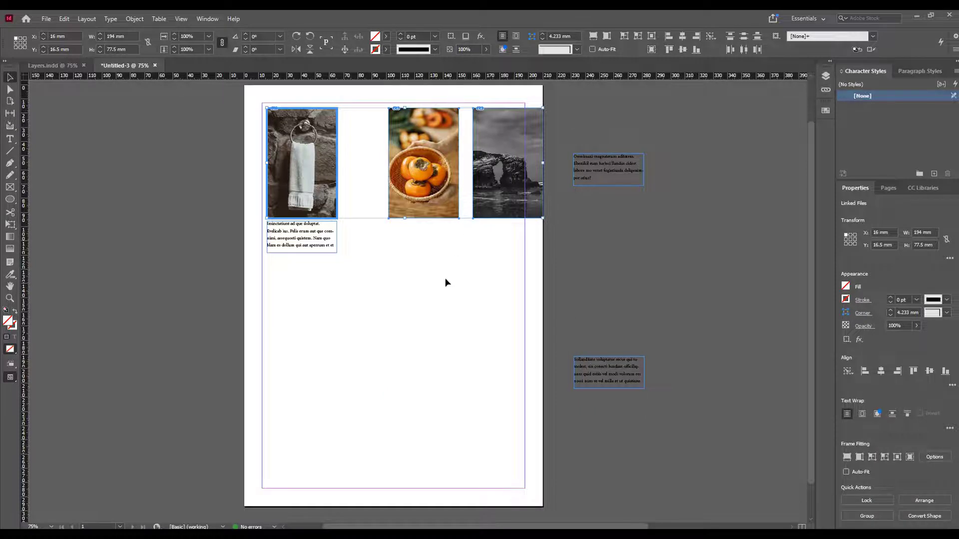
click(450, 290)
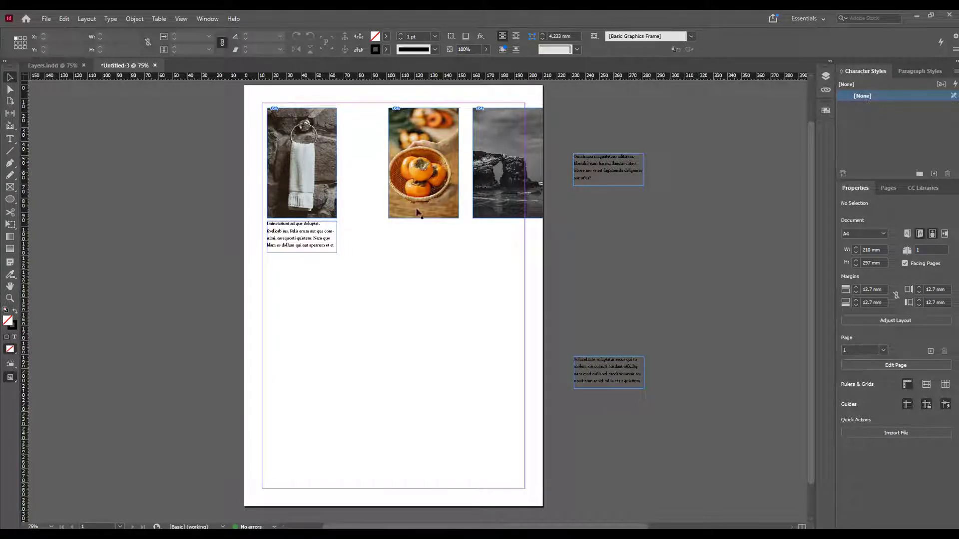
Shift the persimmon and rock arch images together inside the margins, to X 85.5 mm and Y 16.5 mm
click(452, 162)
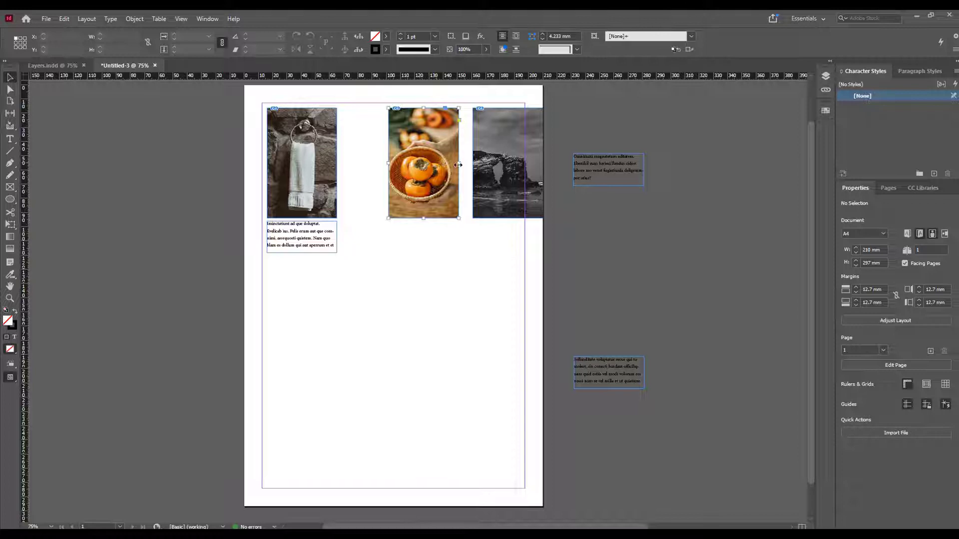
shift+click(500, 156)
drag(499, 156, 475, 165)
key(ctrl+shift+a)
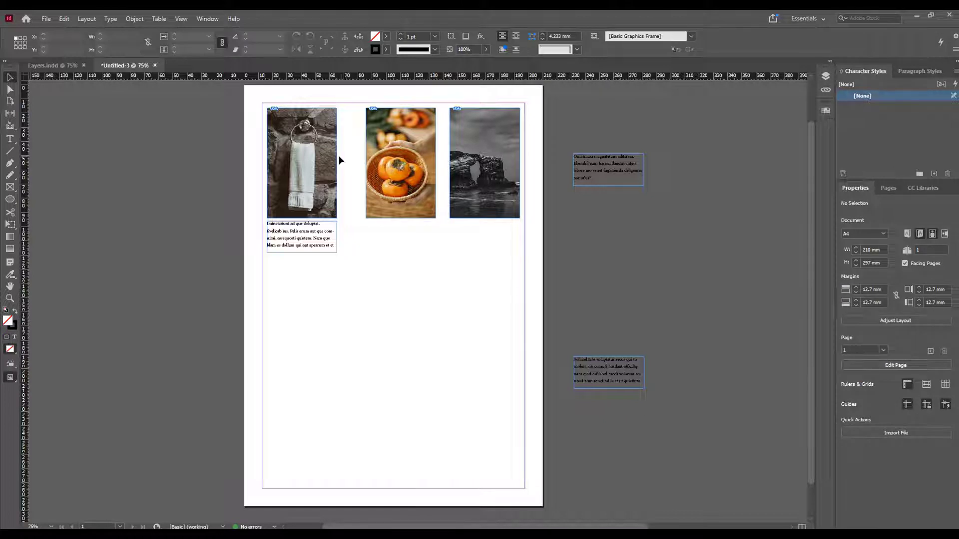
Try to distribute the three images by horizontal centers with Align to Page active, and undo the distribution
click(473, 154)
shift+click(418, 136)
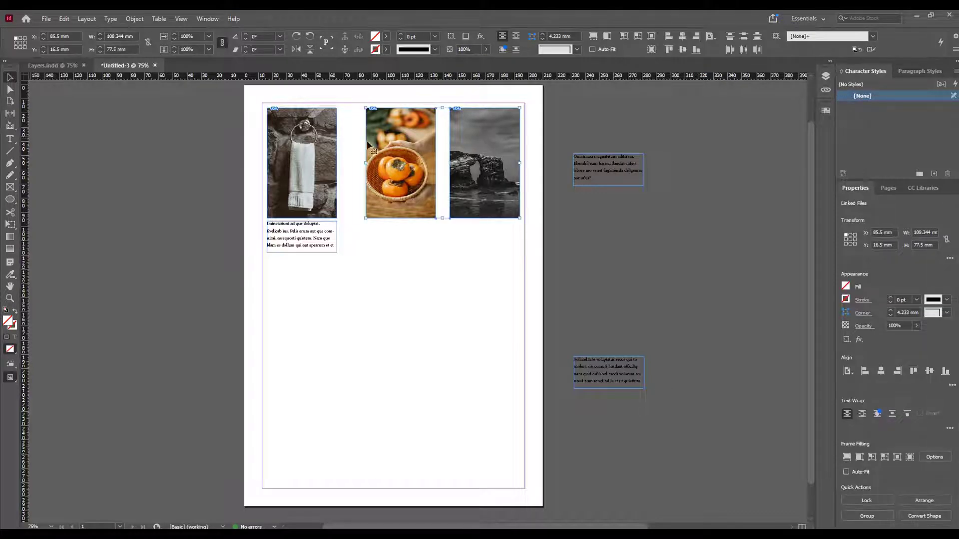
shift+click(315, 139)
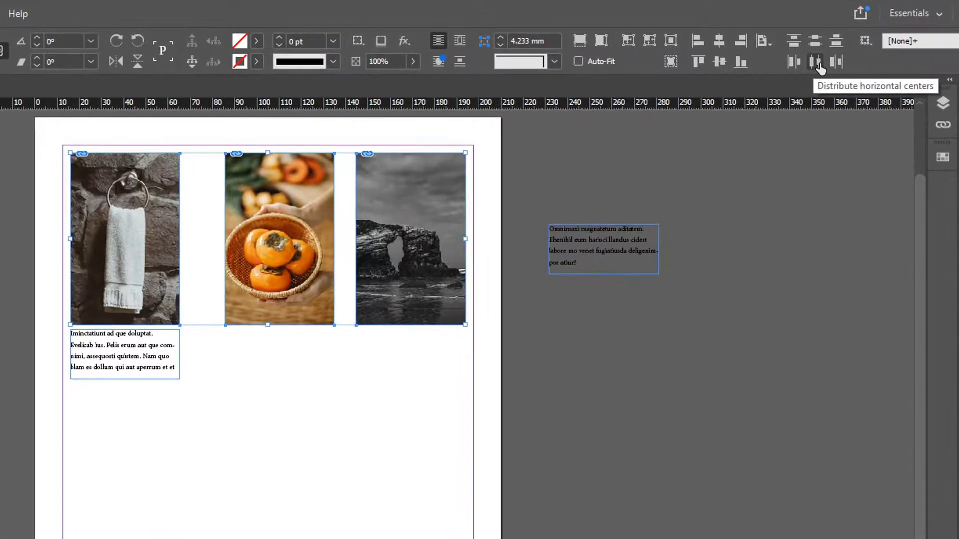
click(818, 62)
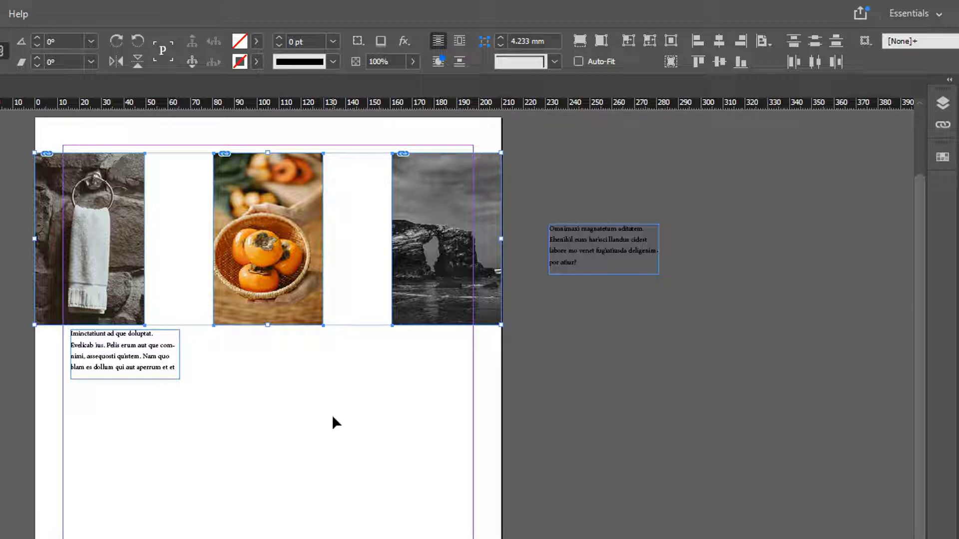
key(ctrl+z)
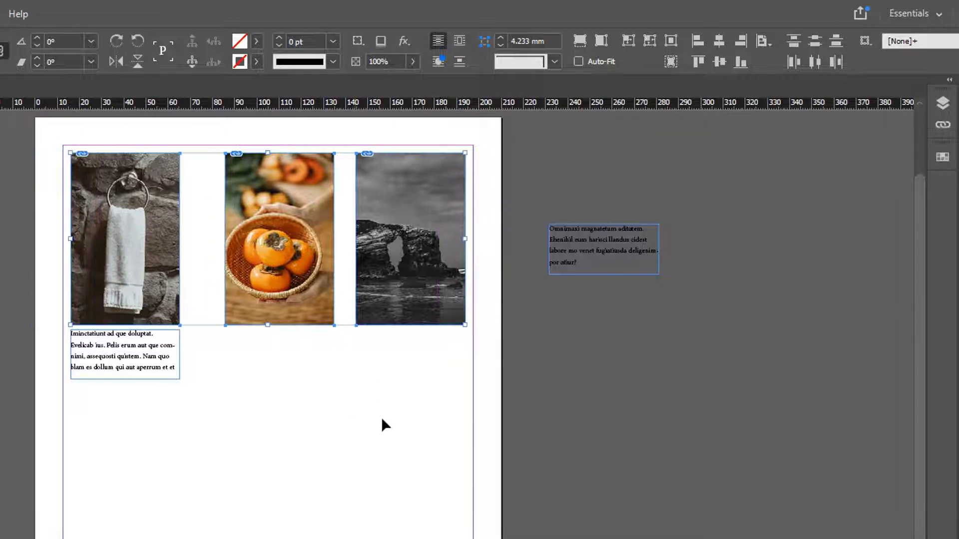
click(377, 437)
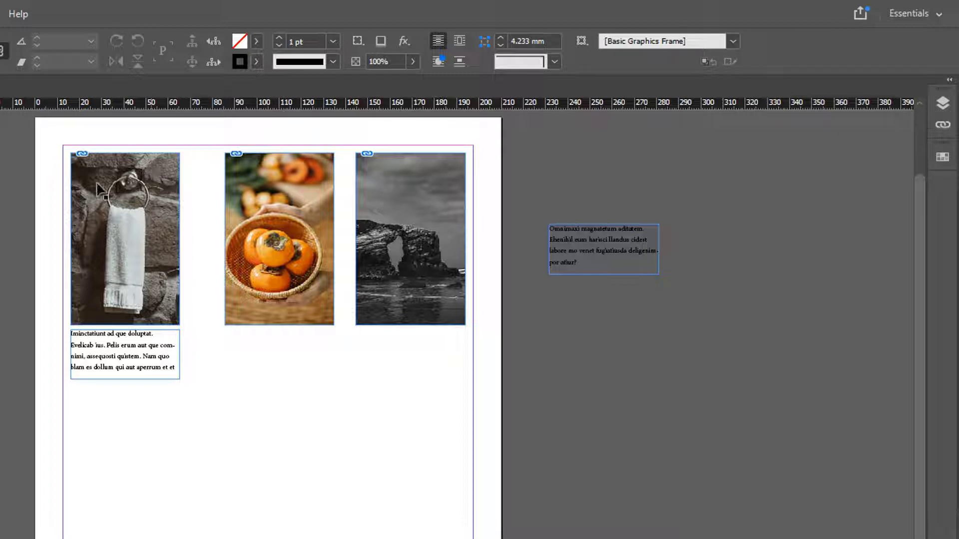
Distribute the three images by their horizontal centers using Align to Selection
drag(101, 134, 459, 232)
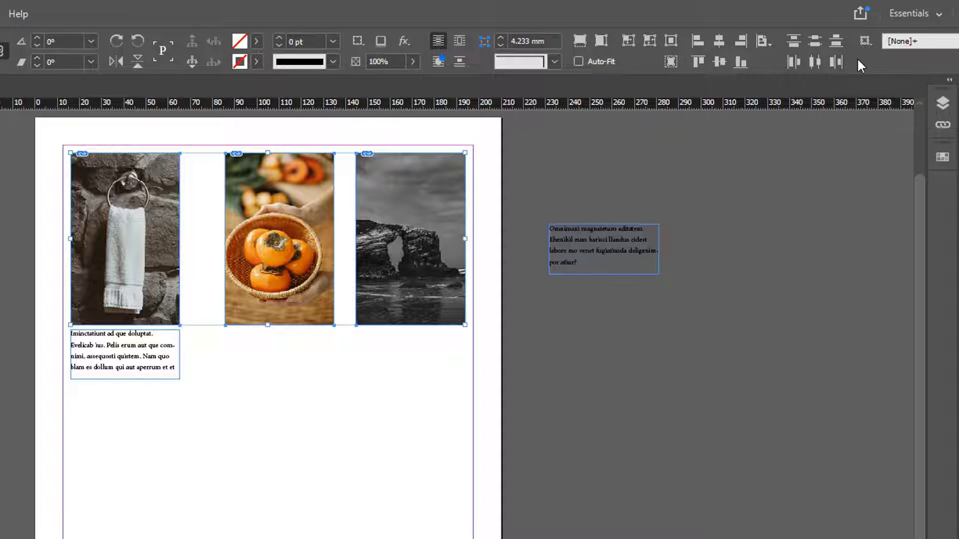
click(764, 43)
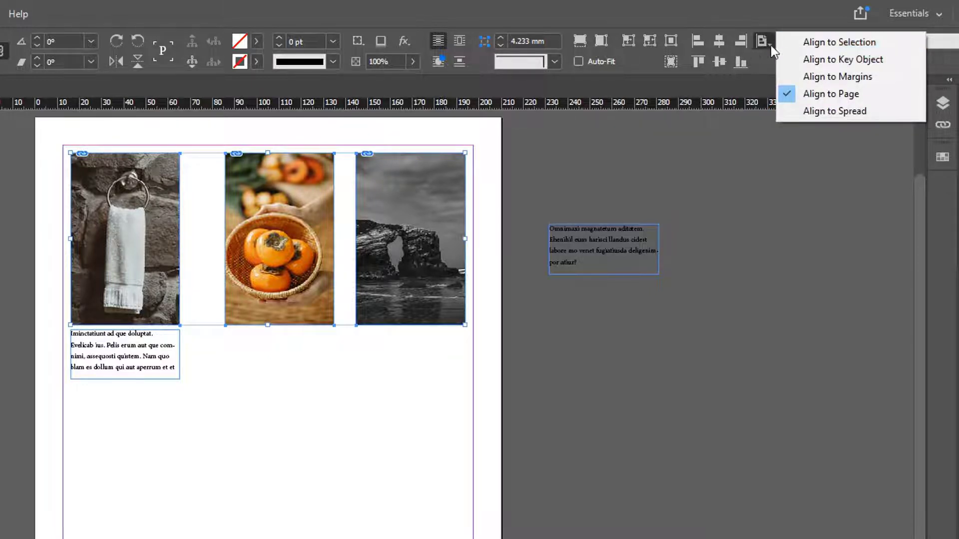
click(803, 43)
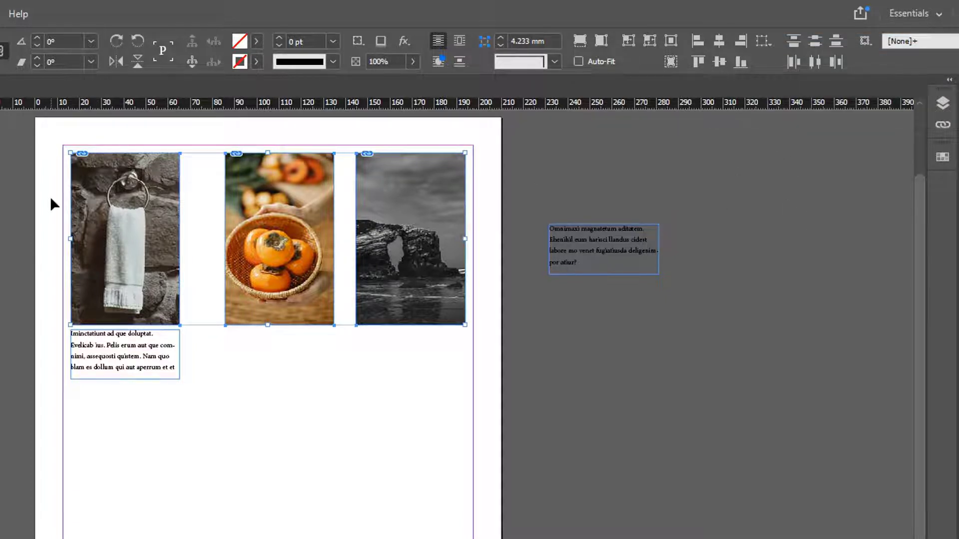
click(815, 67)
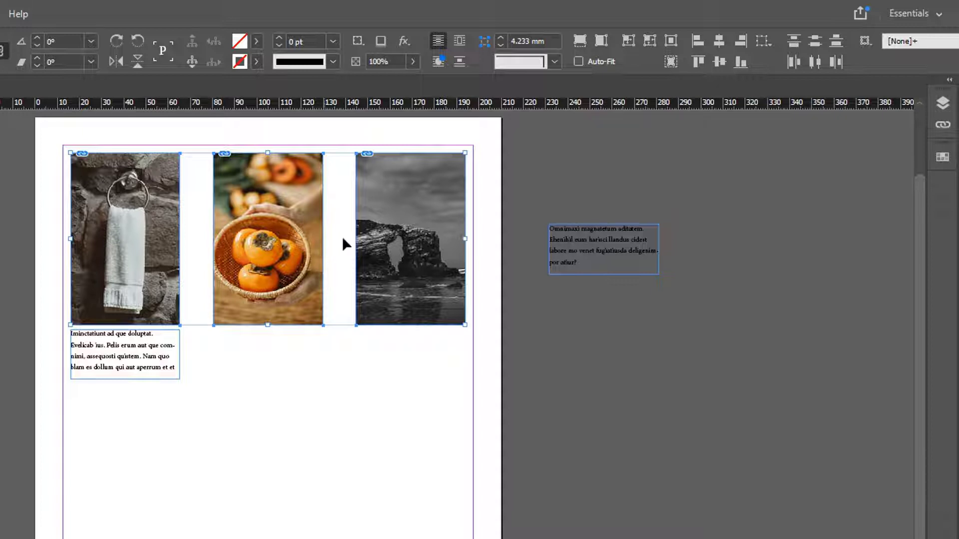
click(268, 378)
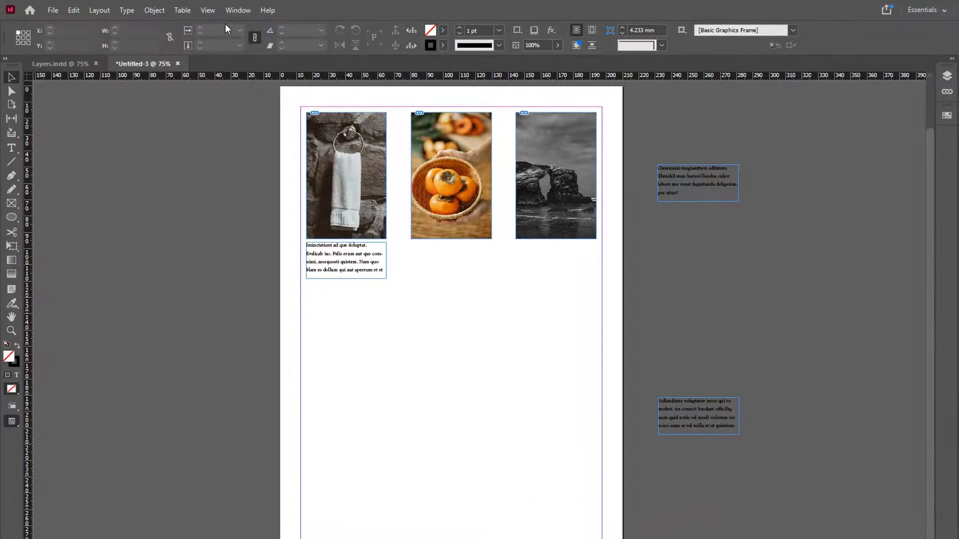
Open the Align options and turn off Use Spacing under Distribute Spacing
click(235, 10)
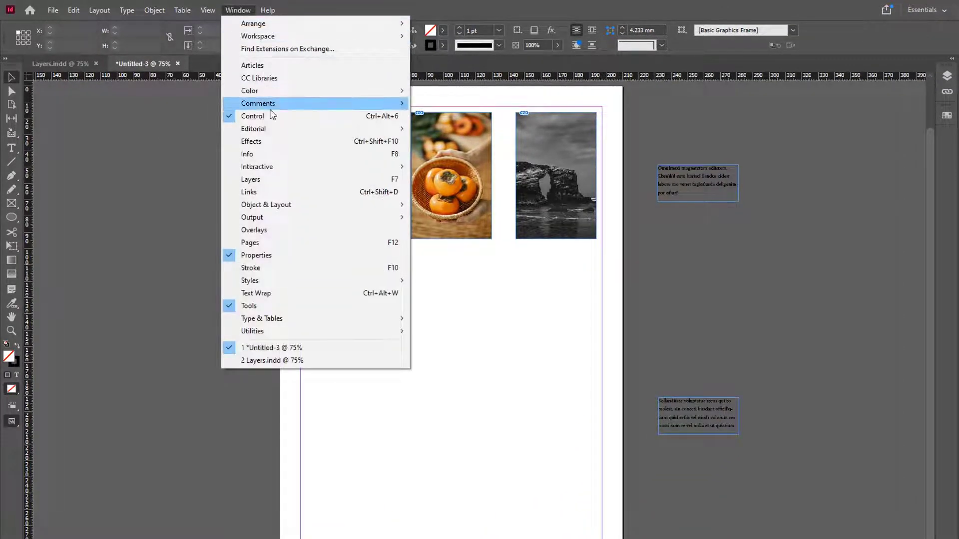
mouse_move(309, 214)
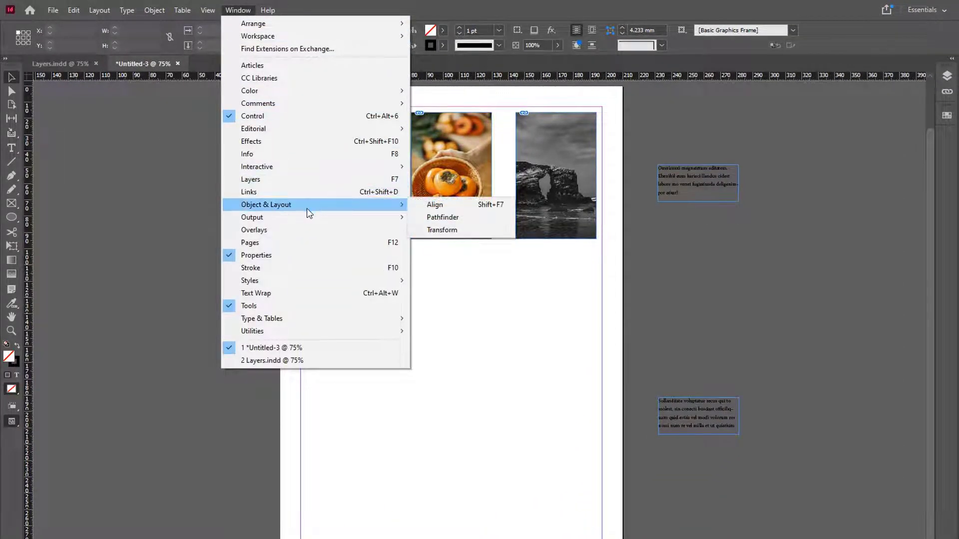
click(465, 209)
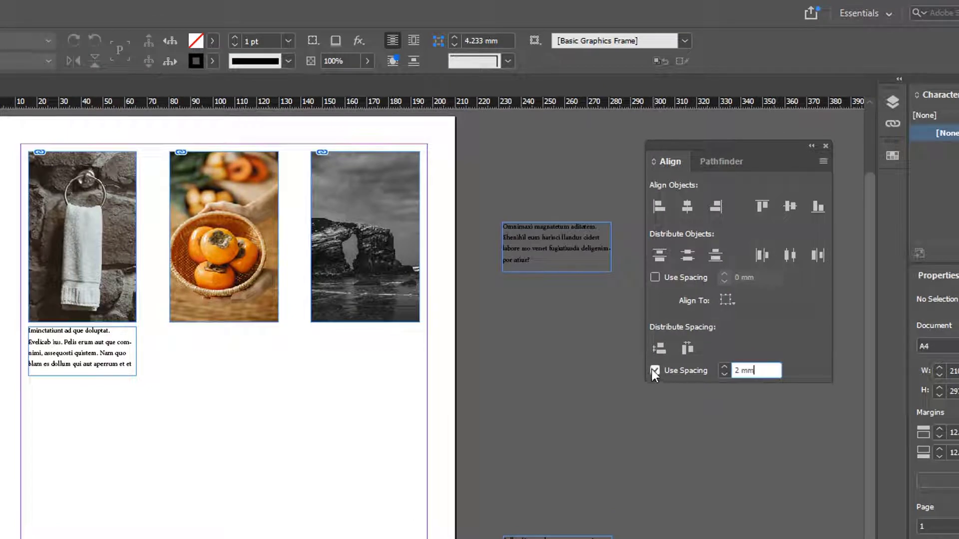
click(653, 370)
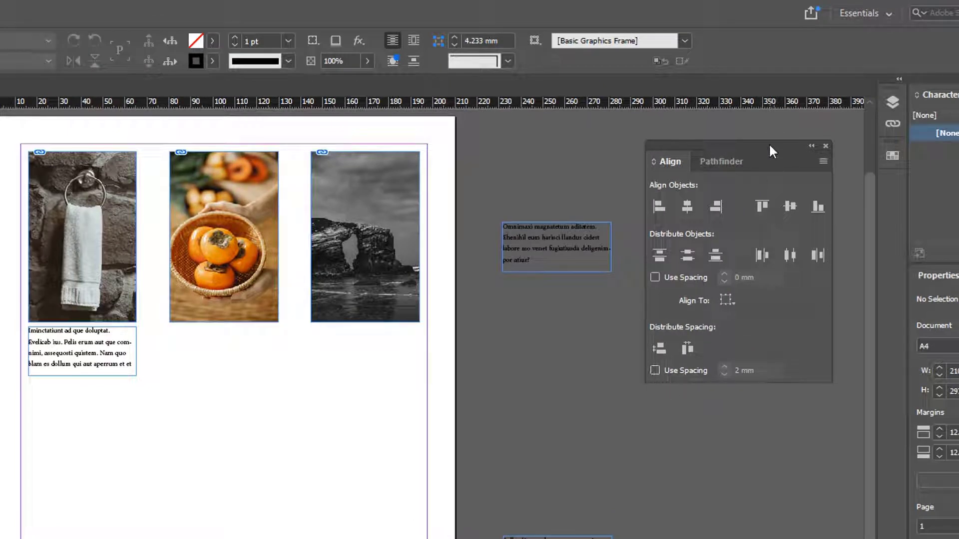
Turn on Use Spacing under Distribute Spacing and set the spacing to 3 mm
drag(770, 145, 794, 128)
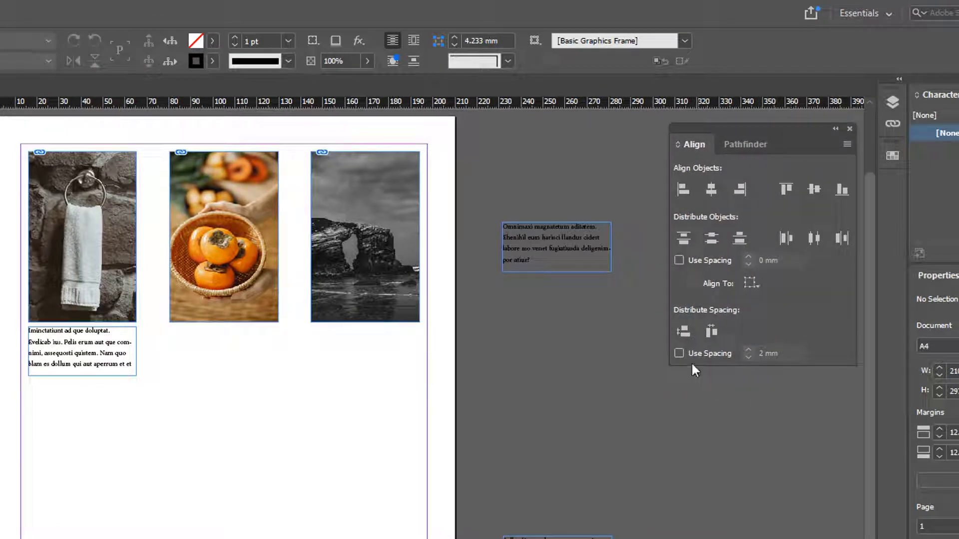
click(680, 353)
click(794, 353)
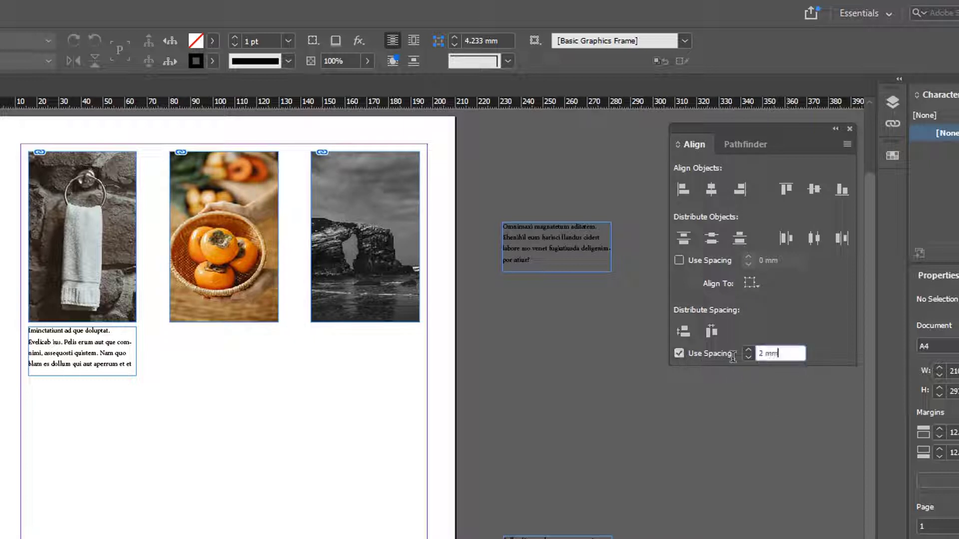
double_click(794, 354)
text(3)
key(Tab)
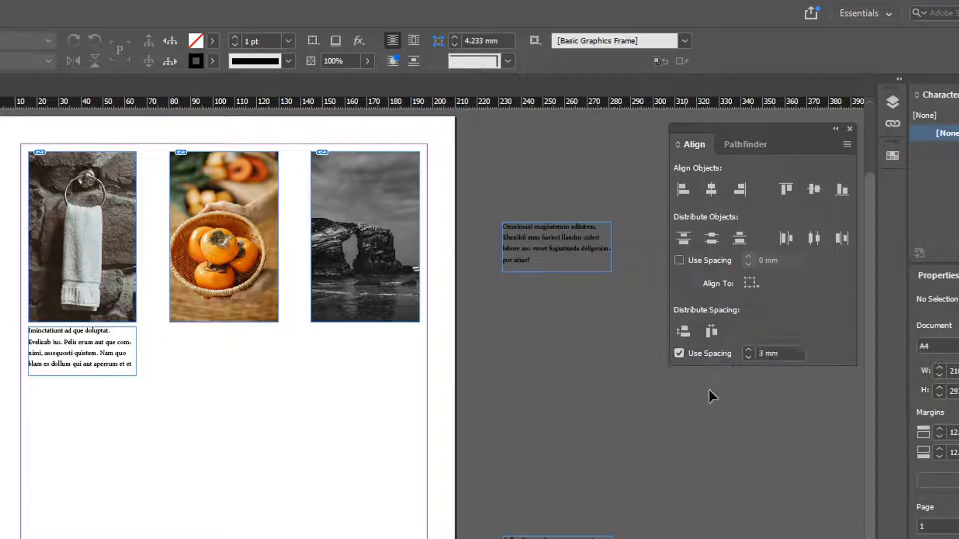
Distribute the horizontal space between the towel, persimmon and rock arch images using the 3 mm spacing value
click(369, 187)
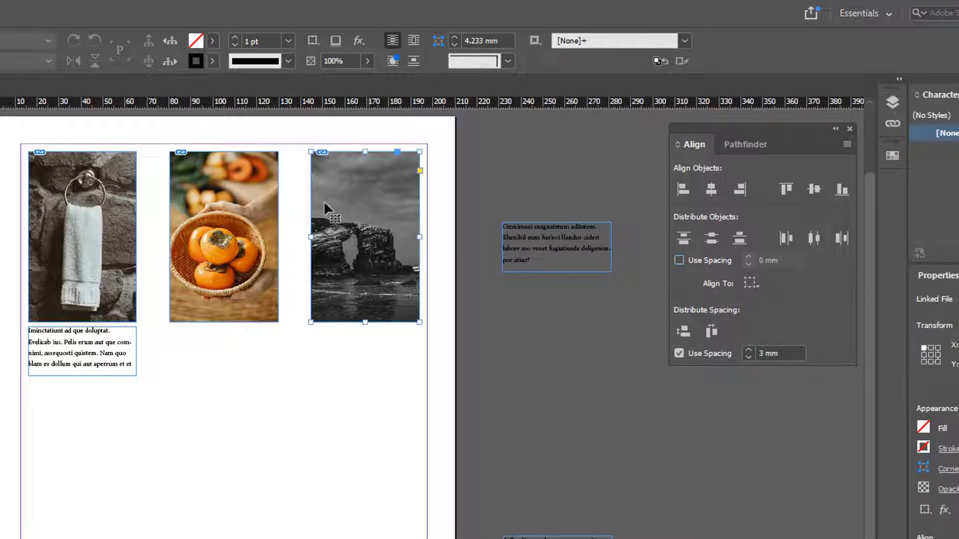
shift+click(236, 179)
shift+click(106, 190)
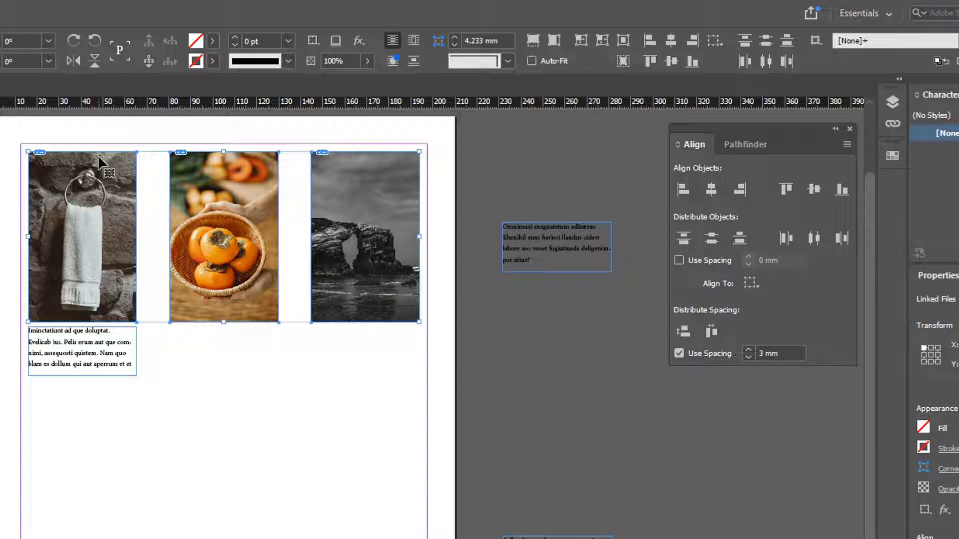
click(712, 333)
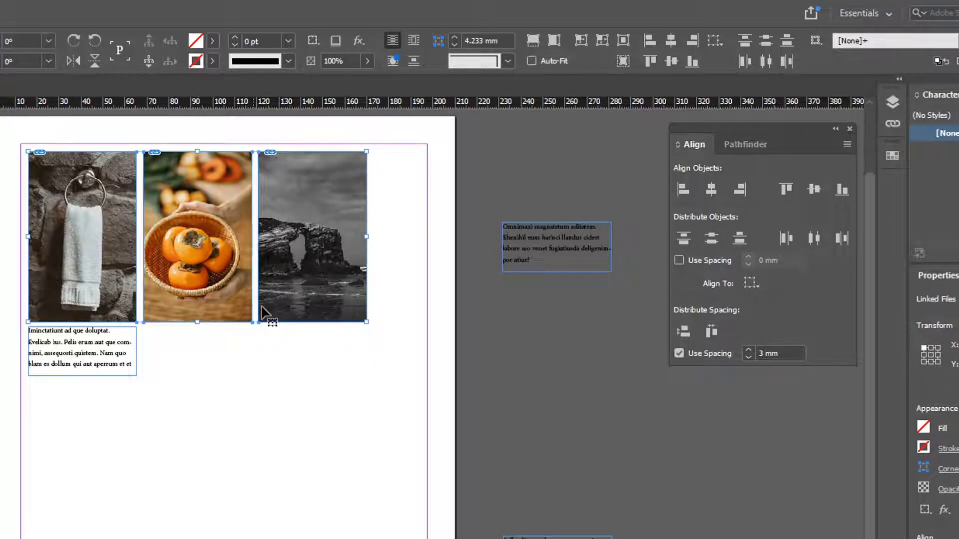
click(207, 409)
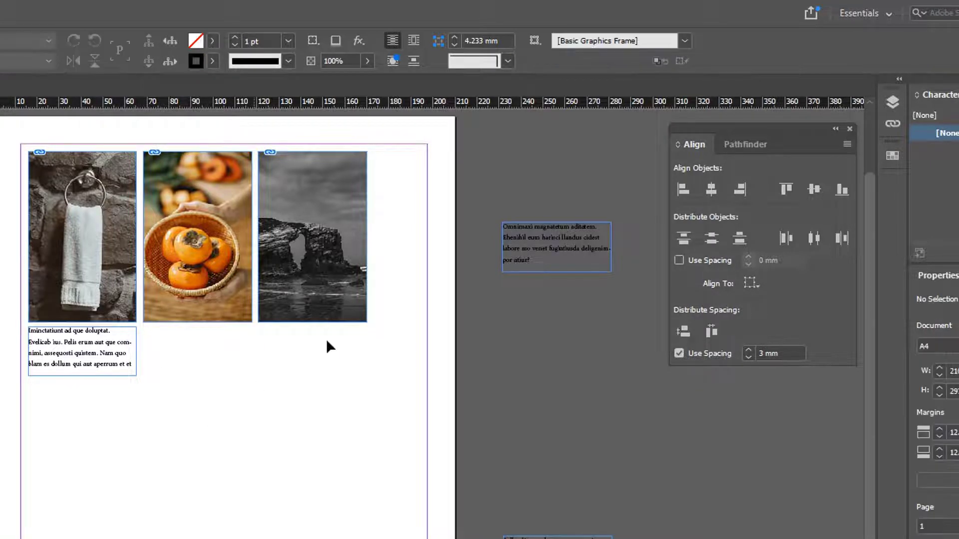
Measure the gaps between neighbouring images with temporary rectangle frames drawn from edge to edge, and undo the frames
key(z)
drag(3, 253, 388, 420)
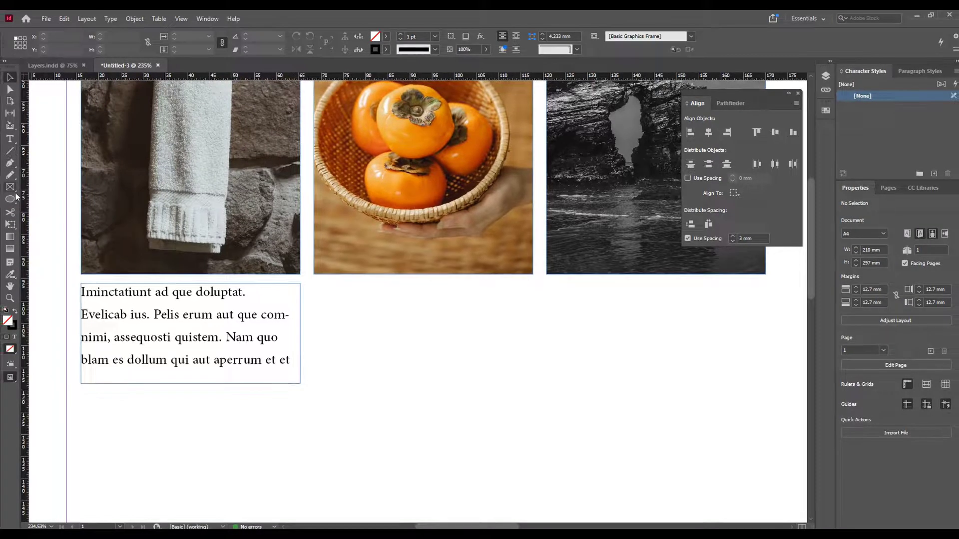
click(3, 189)
drag(300, 266, 316, 288)
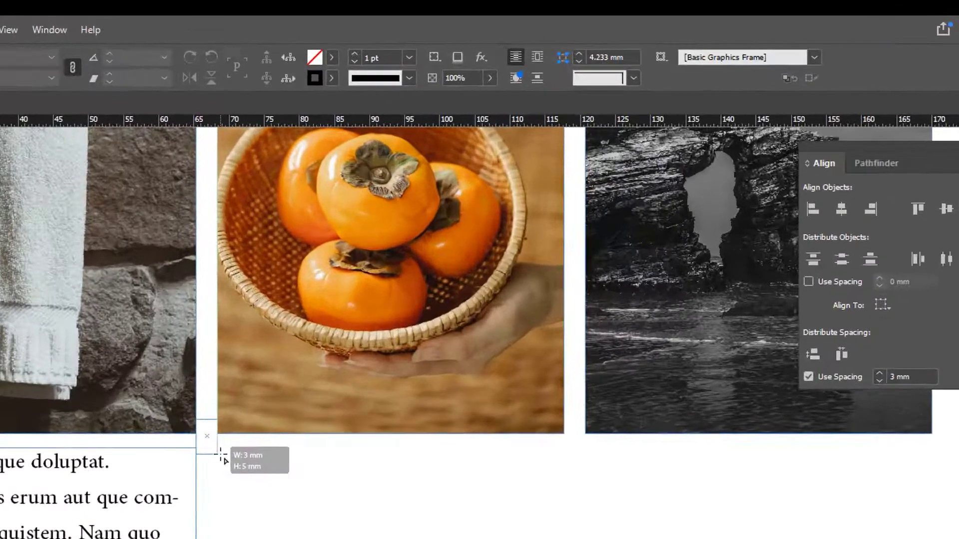
drag(221, 456, 223, 455)
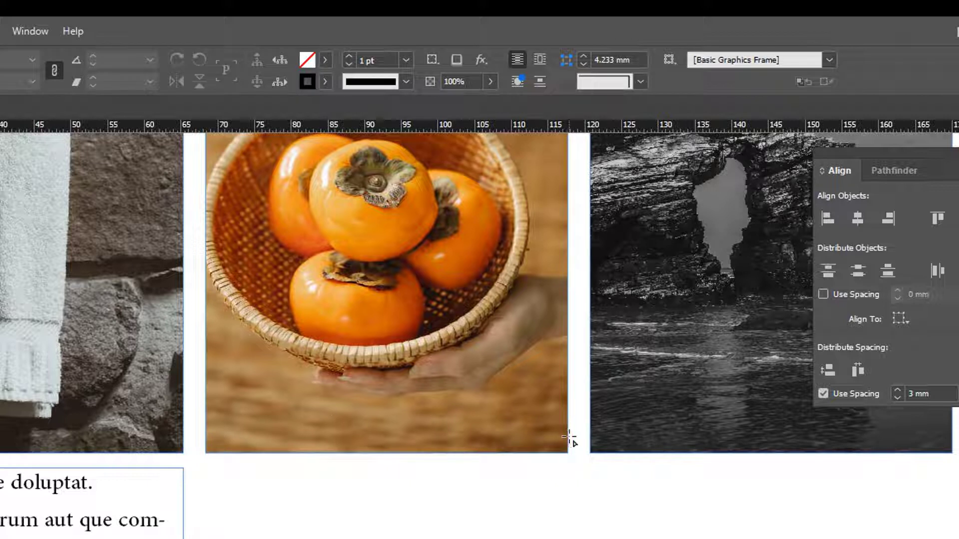
drag(568, 435, 591, 468)
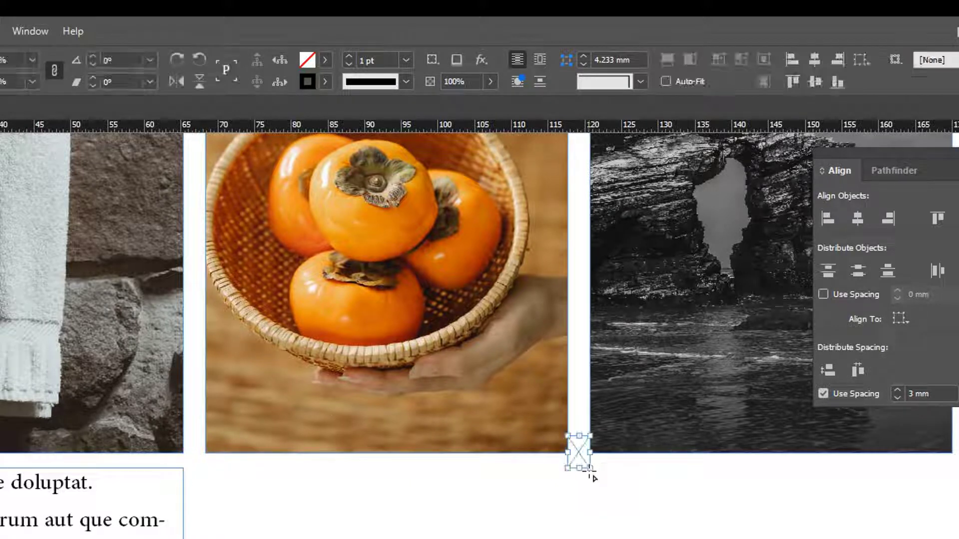
key(ctrl+z)
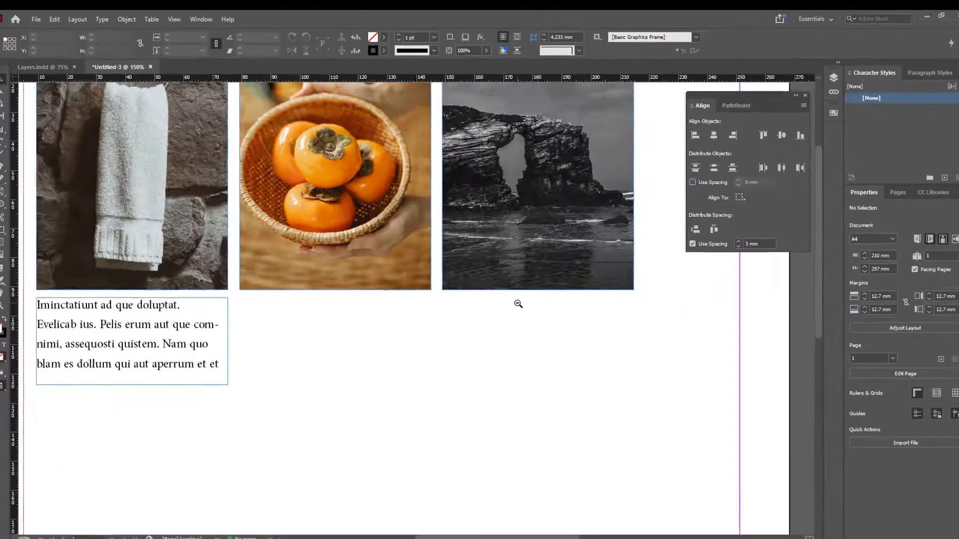
Move the two captions from the pasteboard onto the page below the images, to about X 95.7 mm and X 155.3 mm at Y 133.8 mm
alt+click(530, 504)
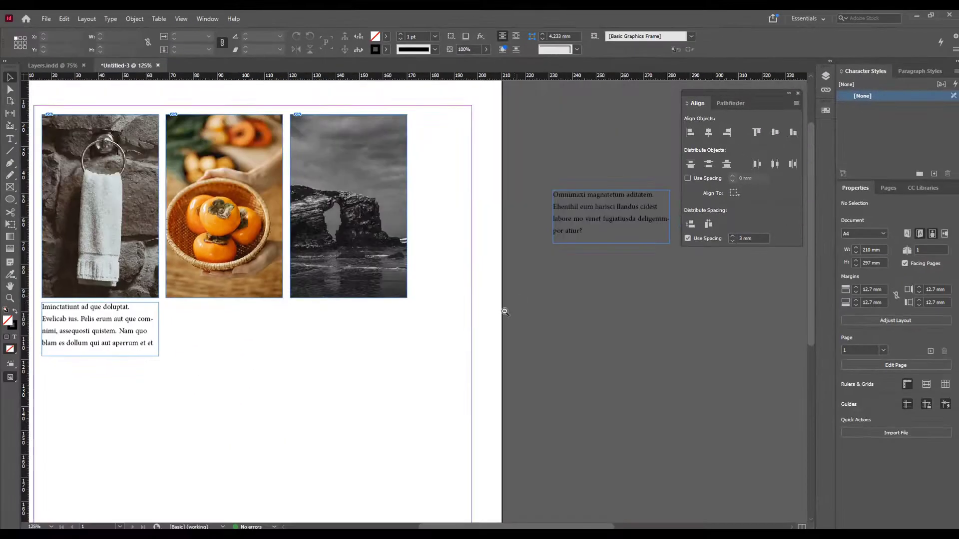
drag(455, 303, 478, 266)
key(ctrl+minus)
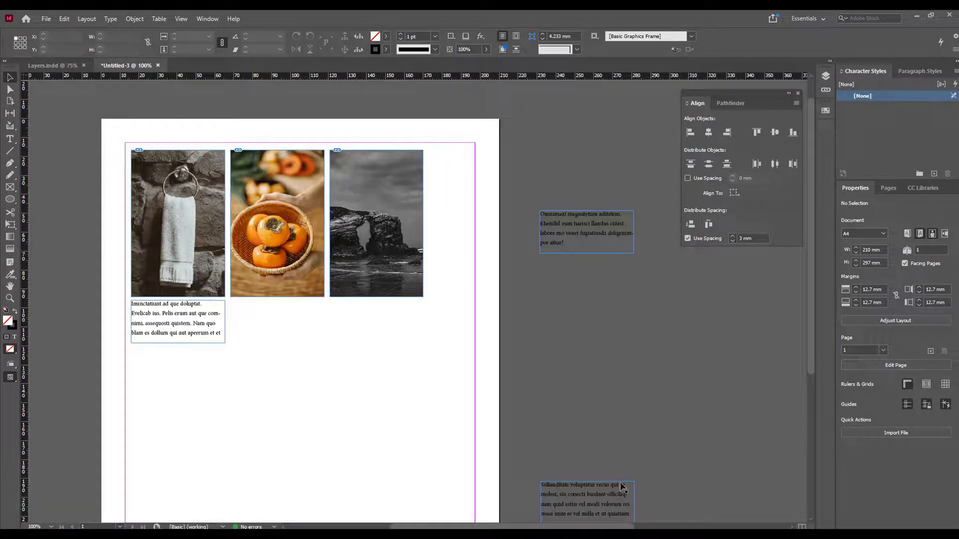
drag(590, 234, 332, 395)
drag(590, 500, 444, 389)
Align the top edges of the three captions, using the caption under the towel image as the key object
shift+click(351, 397)
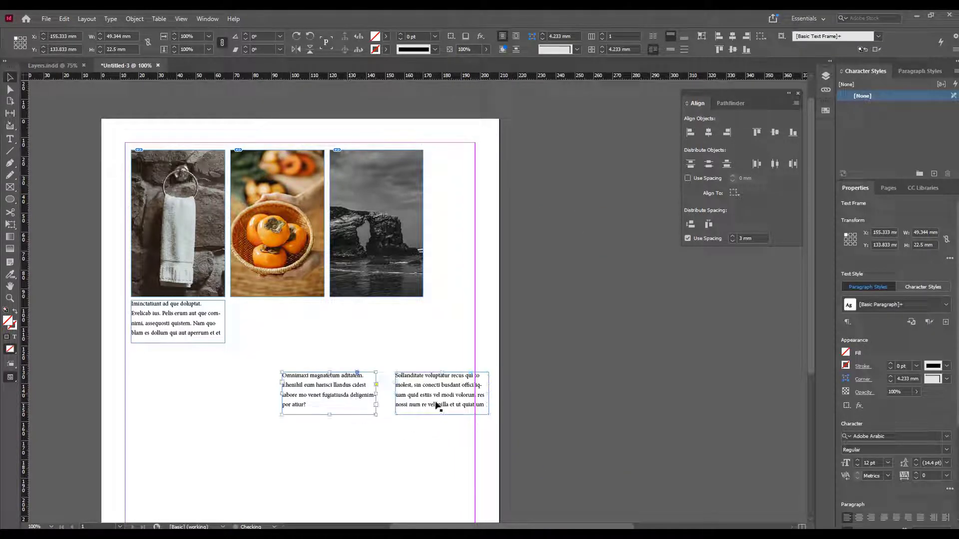
shift+click(207, 323)
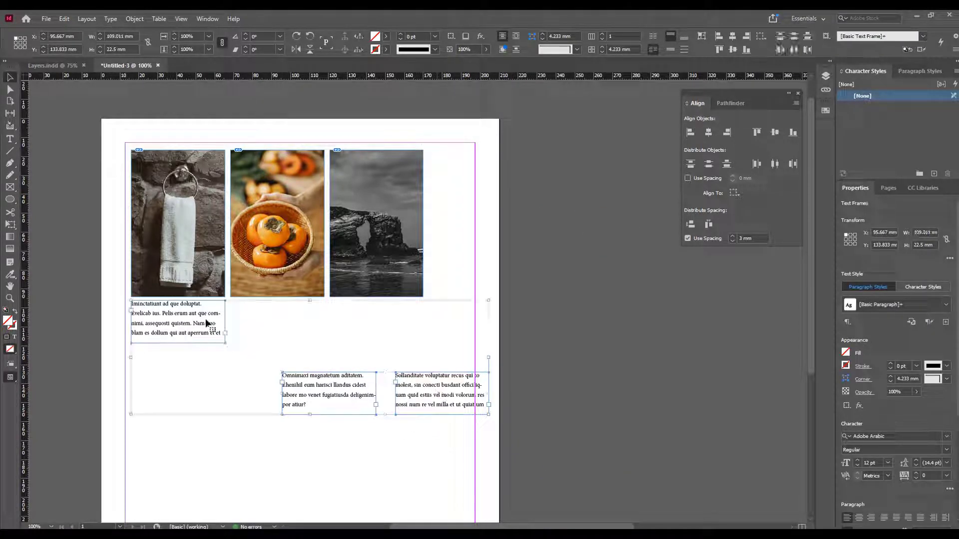
click(207, 321)
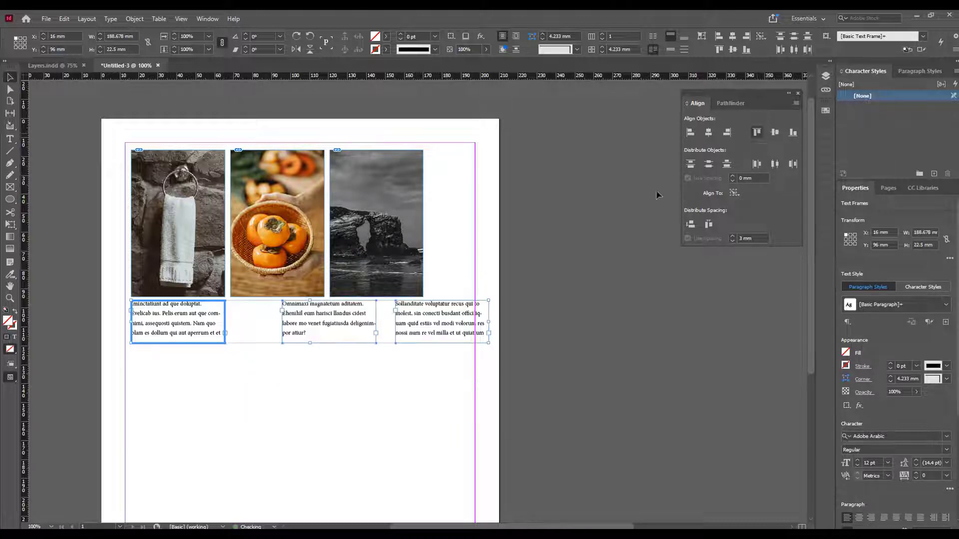
click(757, 131)
click(352, 387)
Align the left edge of the middle caption to the persimmon image, with the image as the key object
click(320, 315)
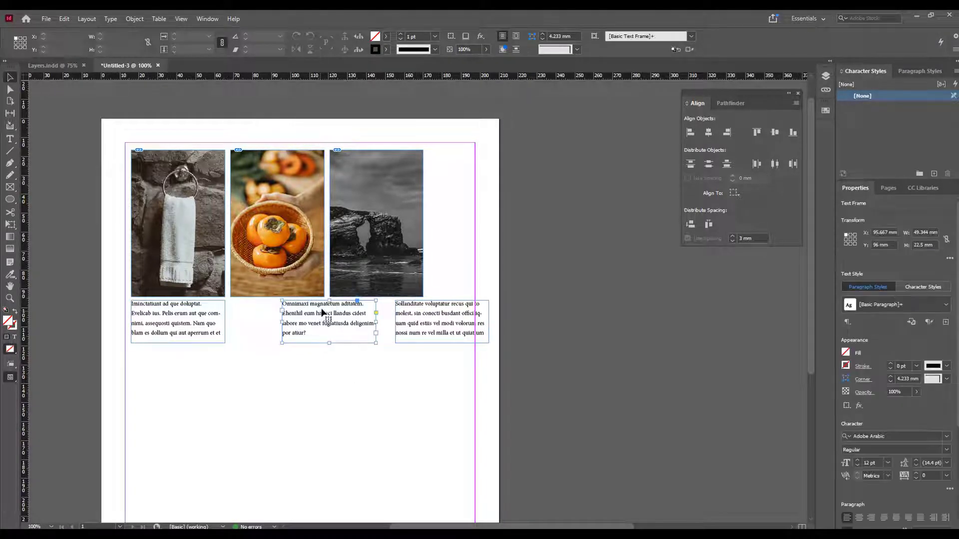
shift+click(265, 255)
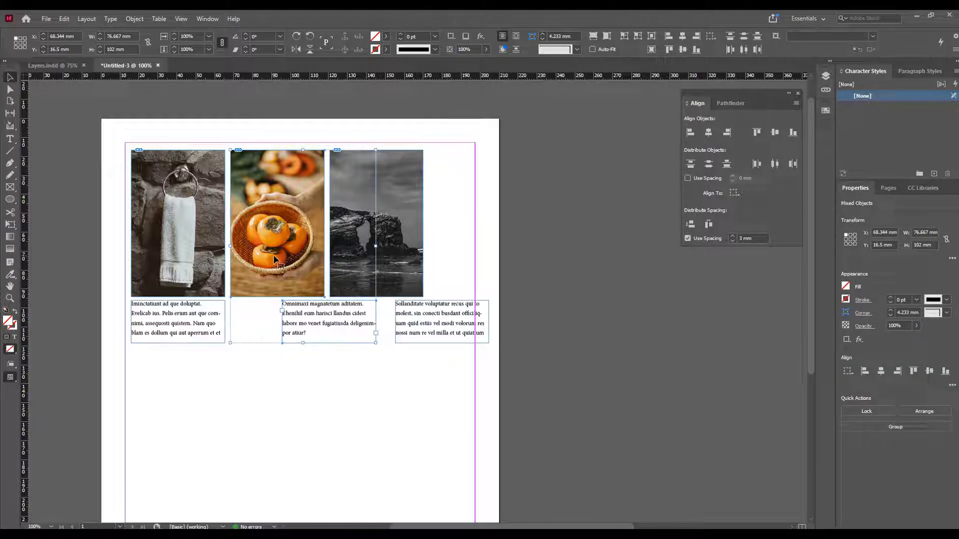
click(273, 255)
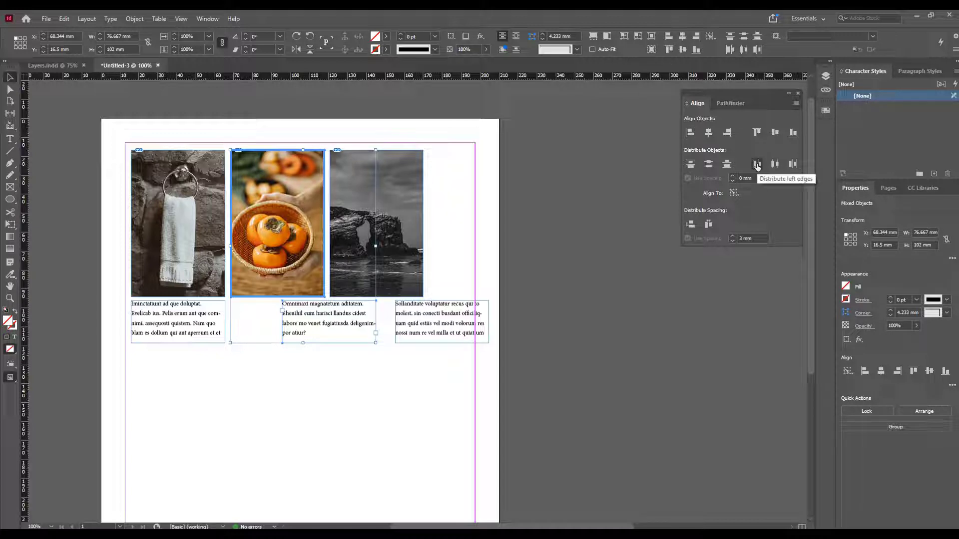
click(689, 132)
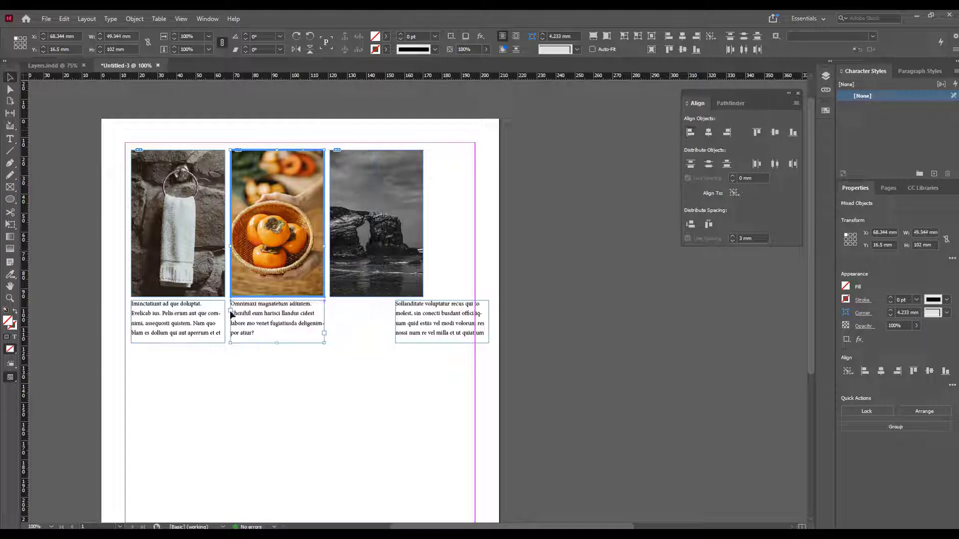
click(303, 363)
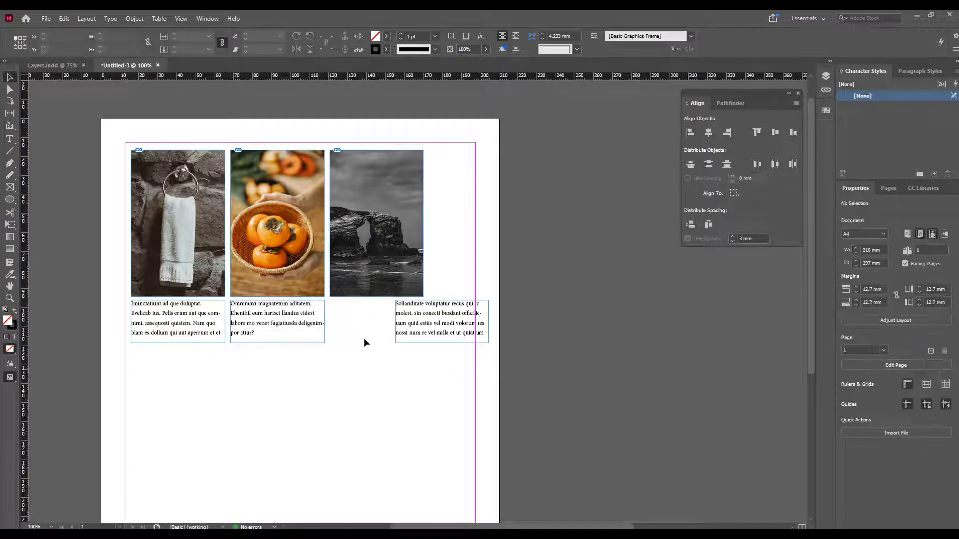
Move the third caption beneath the rock arch image with smart guides, to X 120.689 mm and Y 96 mm
drag(417, 312, 359, 313)
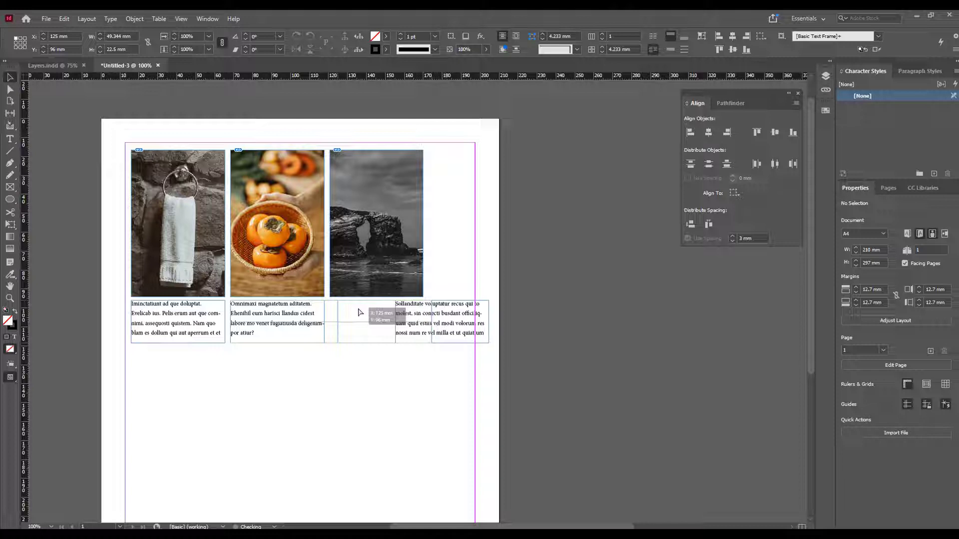
drag(360, 312, 353, 310)
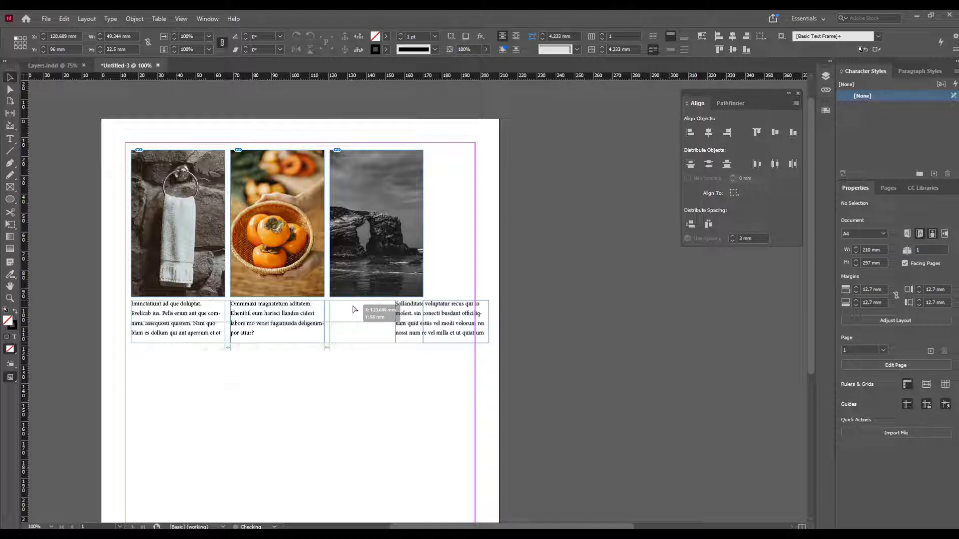
drag(353, 310, 353, 310)
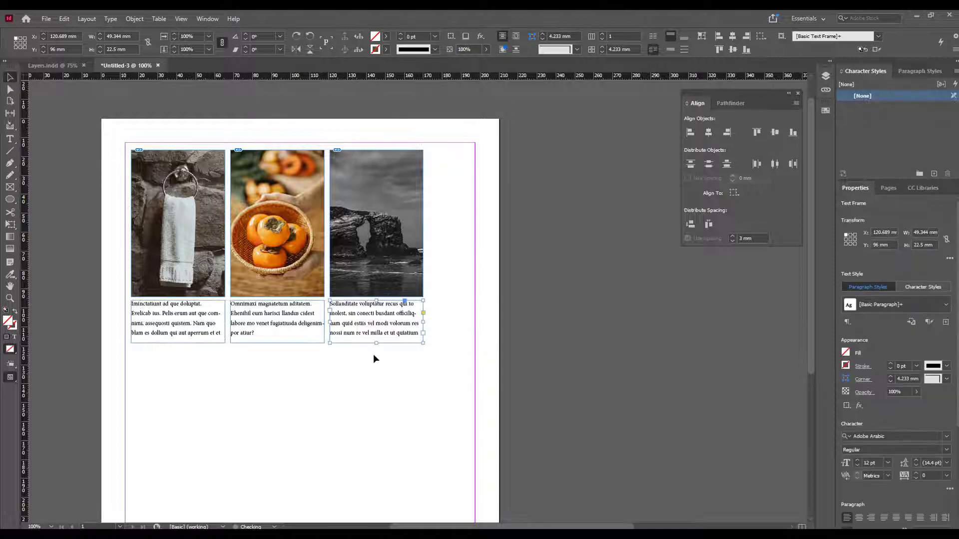
click(171, 363)
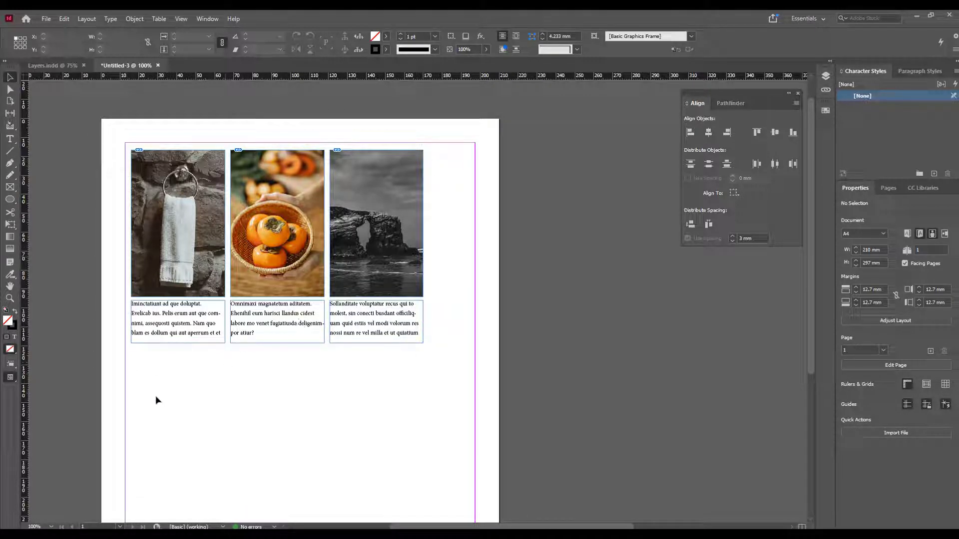
Select each image together with its caption, one column at a time
click(187, 292)
shift+click(203, 327)
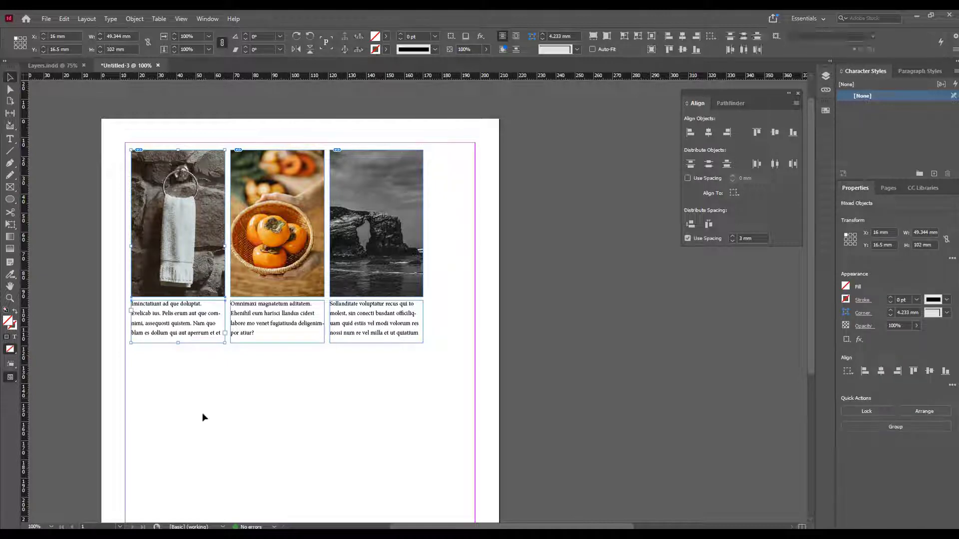
click(275, 250)
shift+click(280, 332)
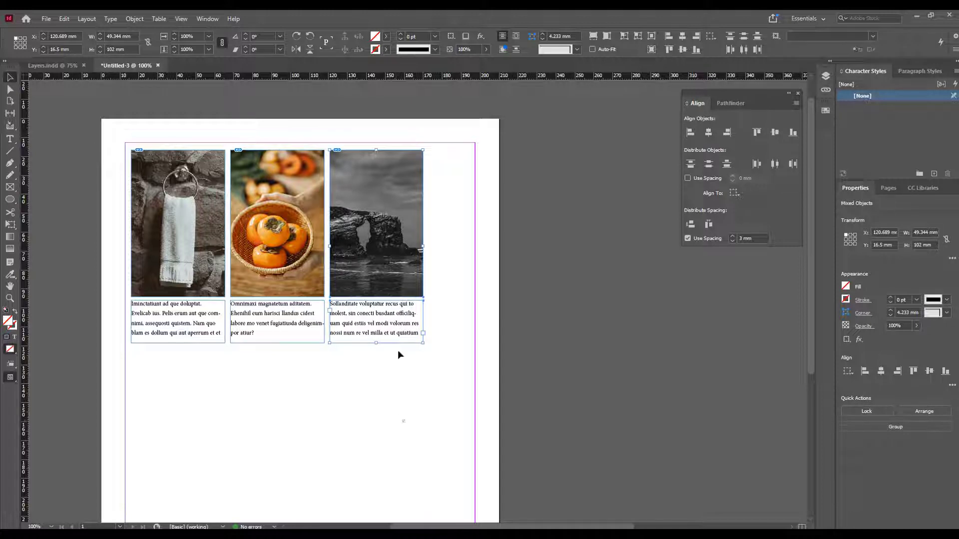
Try moving the rock arch image and its caption separately away from their column, and undo both moves
click(494, 257)
drag(350, 240, 495, 250)
drag(379, 323, 535, 359)
key(ctrl+z)
key(ctrl+z)
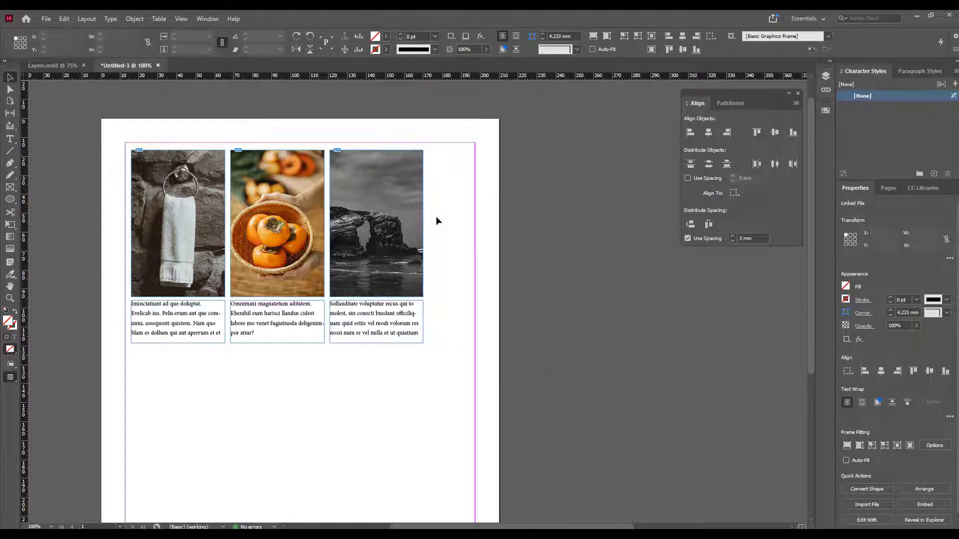
Try moving the rock arch image and its caption together onto the pasteboard, to about X 243.7 mm and Y 64 mm, and undo the move
drag(440, 218, 359, 409)
drag(375, 241, 609, 331)
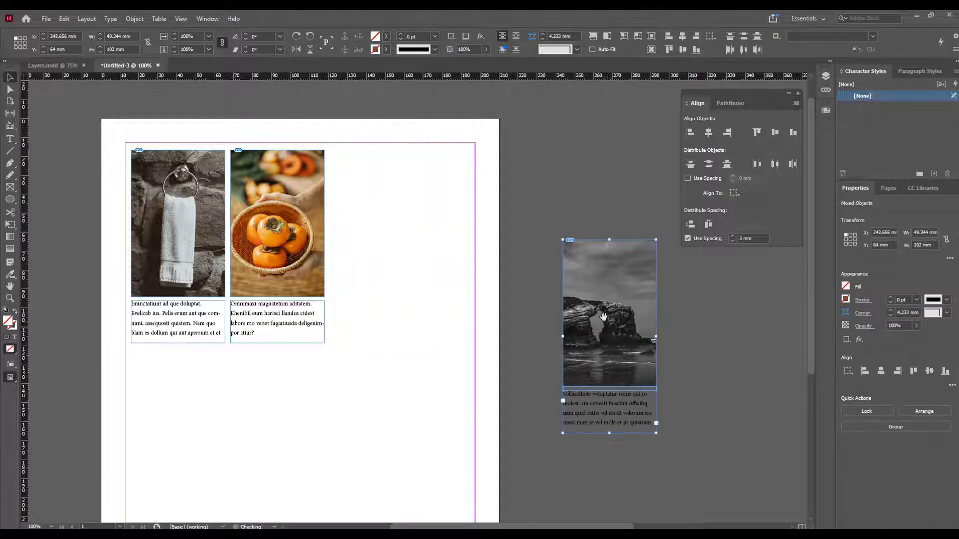
key(ctrl+z)
click(404, 385)
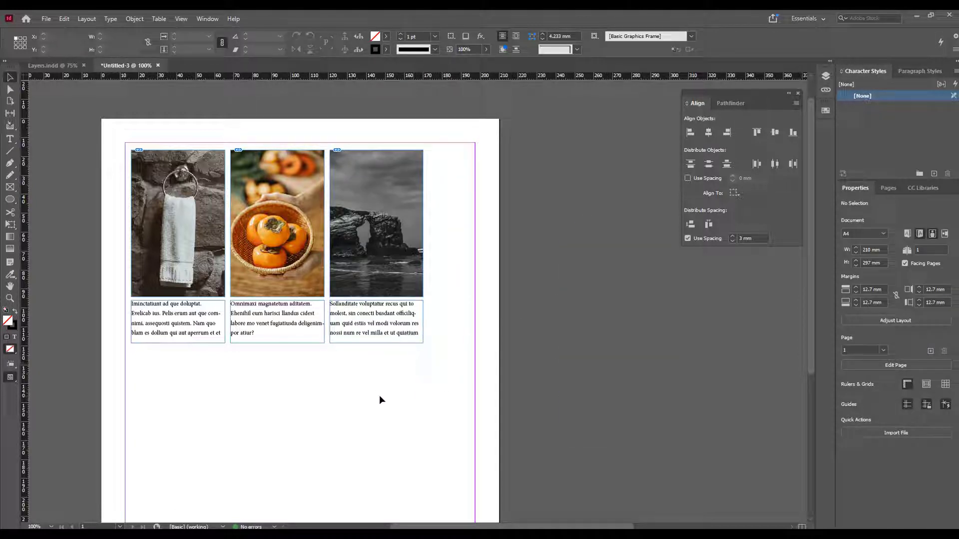
Group the rock arch image with its caption
drag(388, 387, 388, 273)
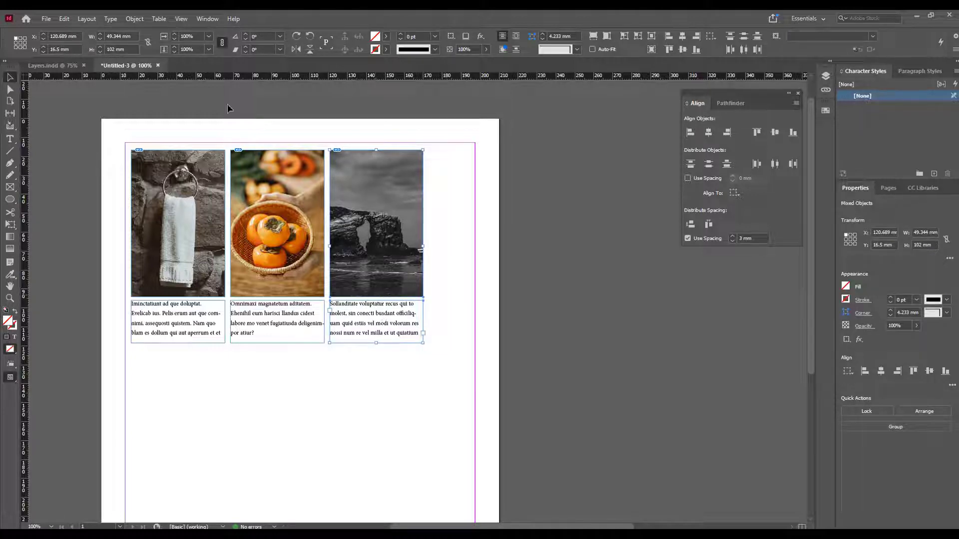
click(135, 18)
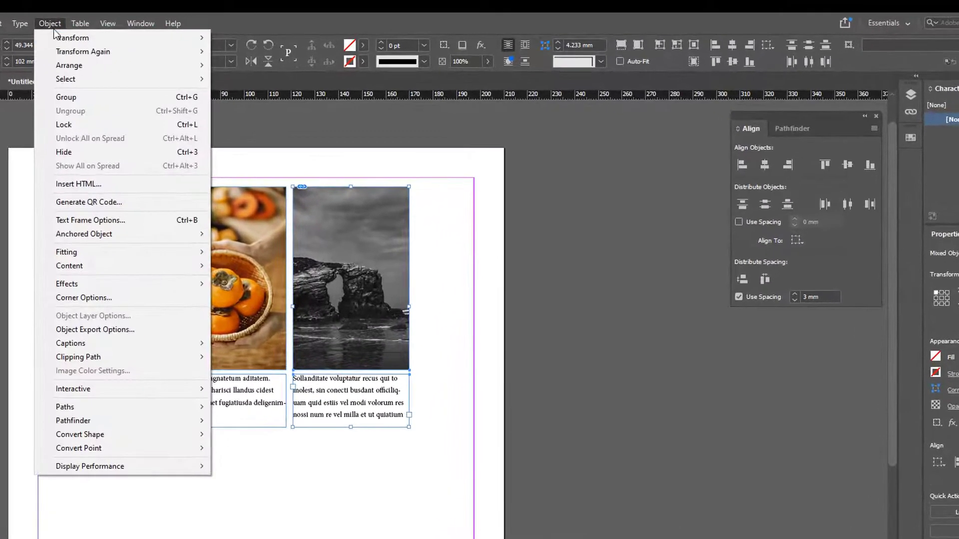
click(77, 97)
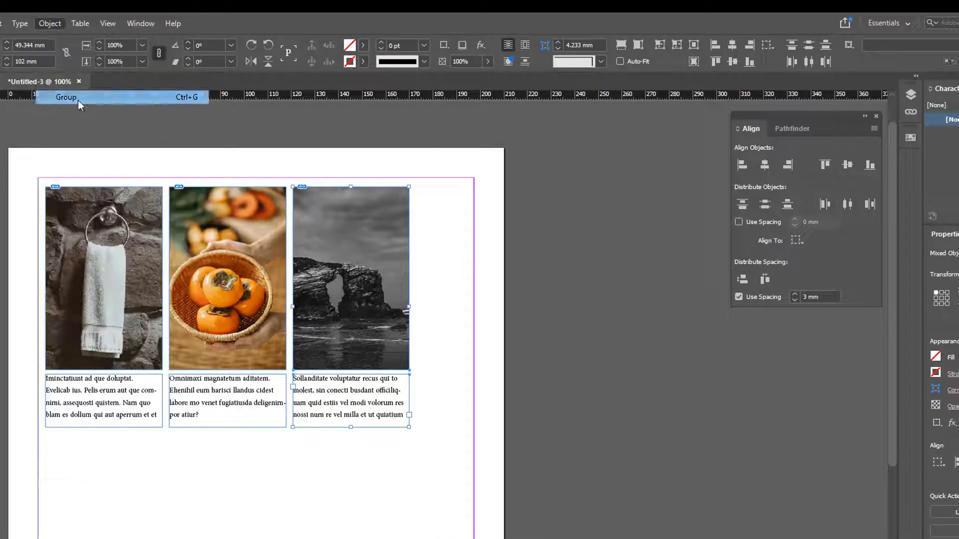
click(349, 495)
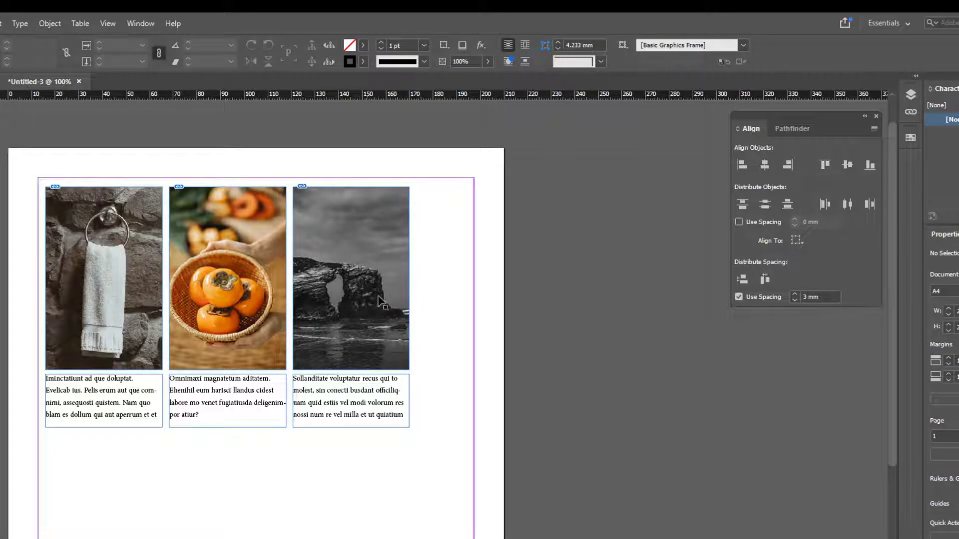
Try moving the grouped rock arch image and caption away from its column to straddle the page's outer edge, and undo the move
drag(432, 303, 529, 385)
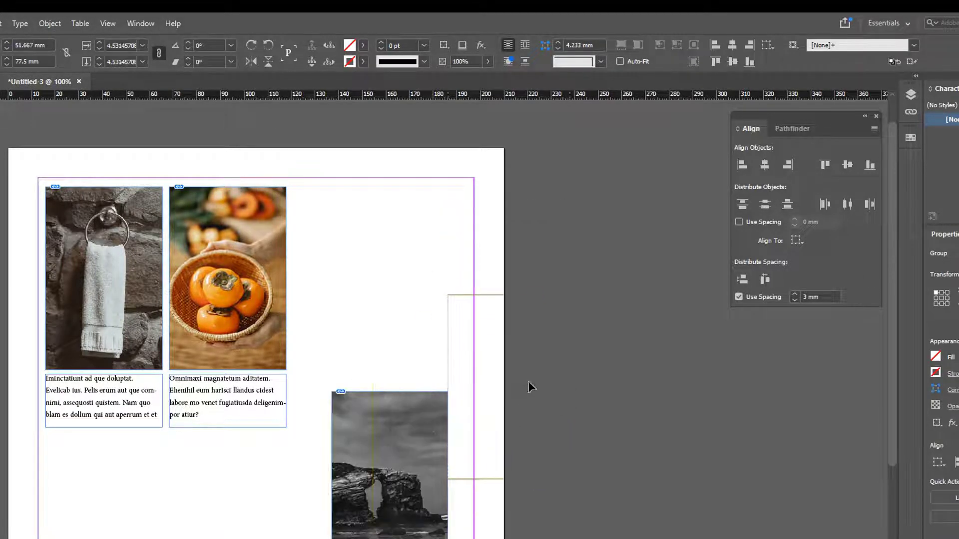
drag(445, 505, 559, 316)
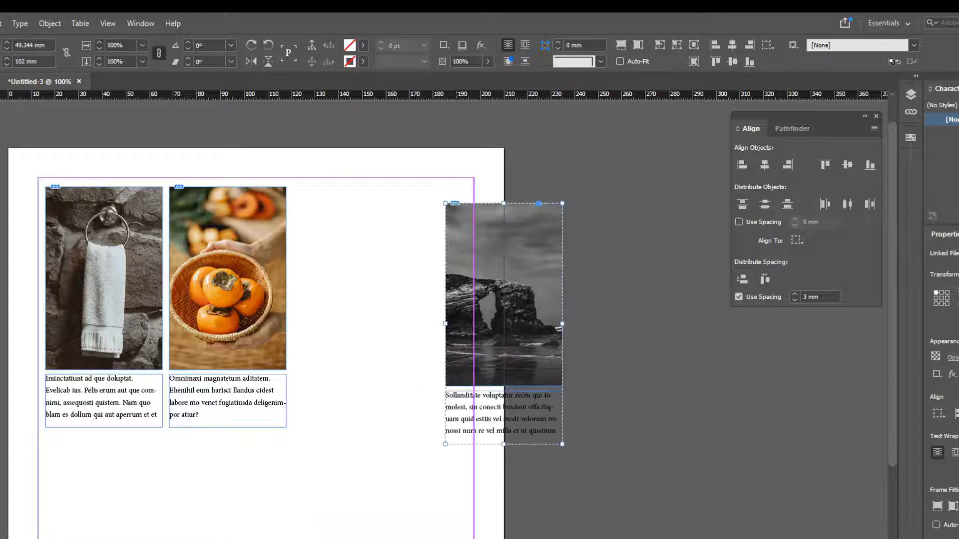
key(ctrl+z)
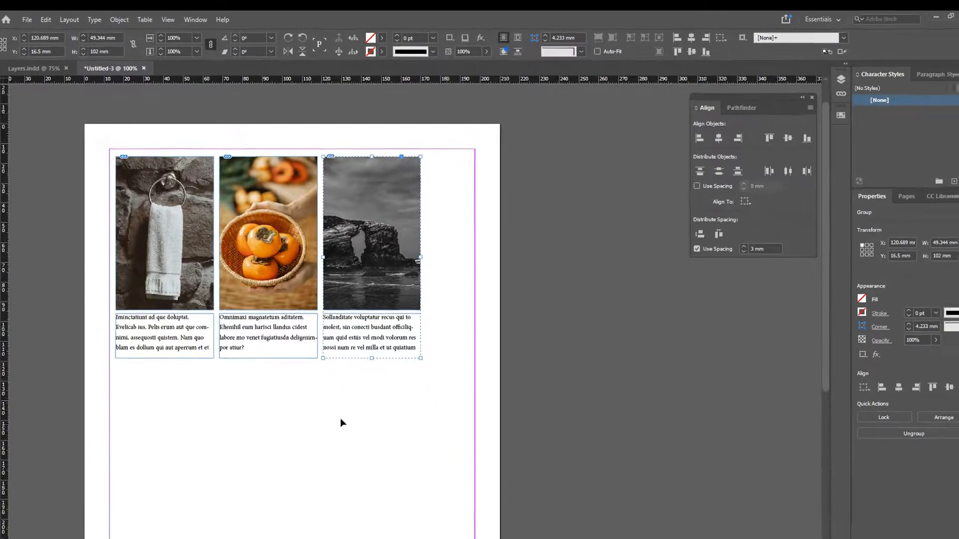
Group the persimmon basket image with its caption, and the towel image with its caption
drag(226, 481, 223, 299)
drag(274, 240, 275, 246)
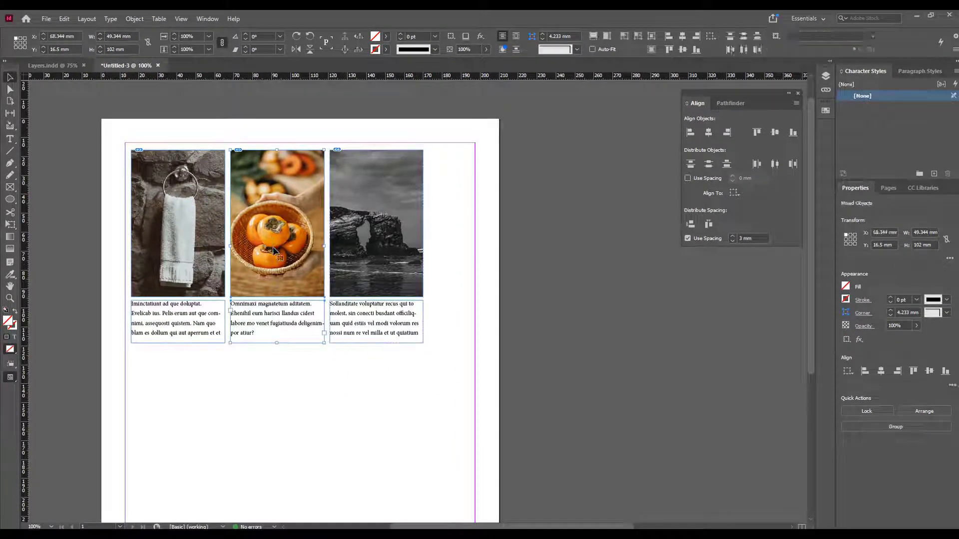
key(ctrl+g)
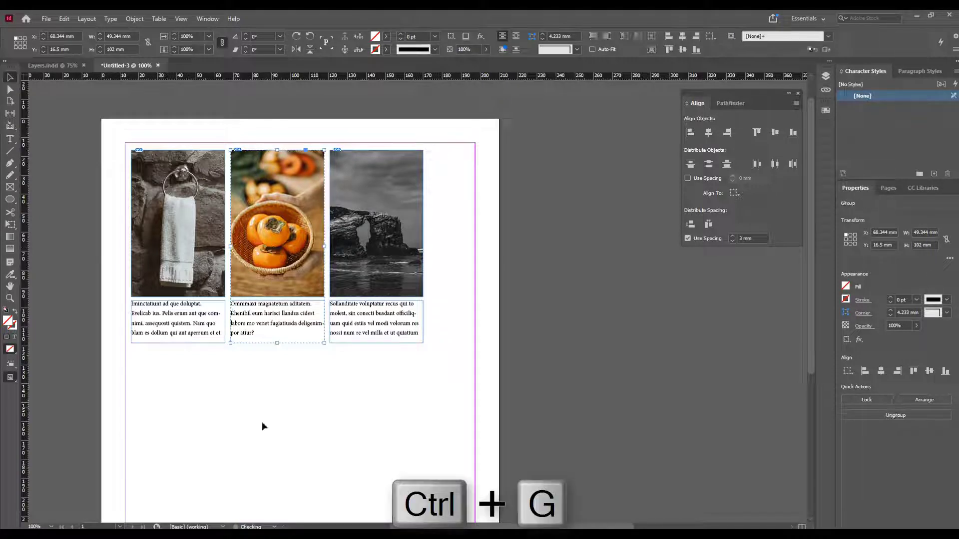
drag(177, 407, 185, 276)
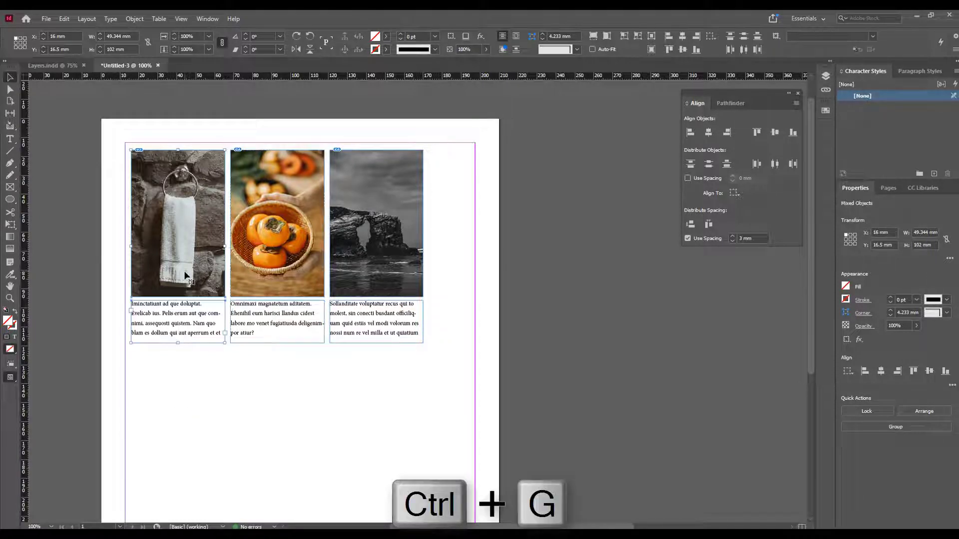
key(ctrl+g)
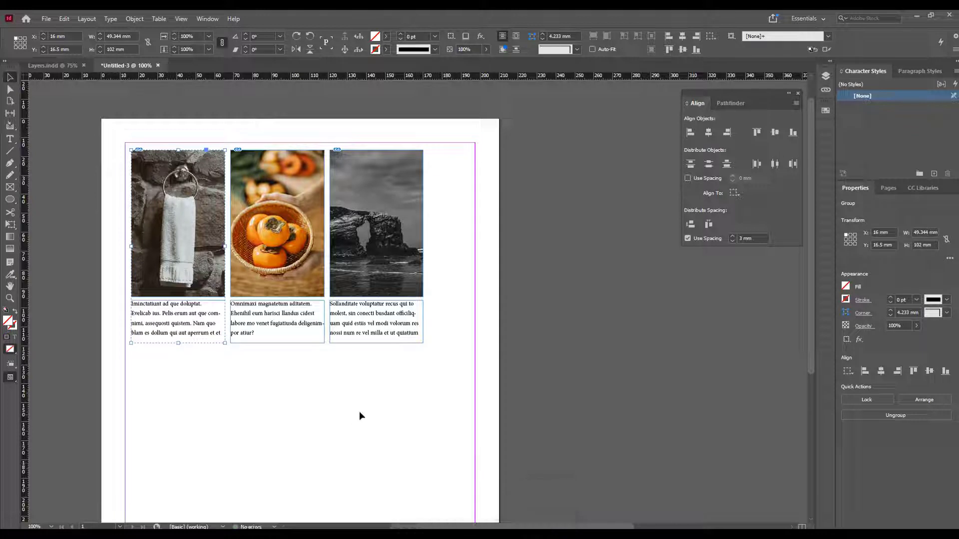
Group the three image-and-caption columns into one parent group and move it to about X 30 mm, Y 23.167 mm
click(358, 411)
click(295, 249)
click(370, 246)
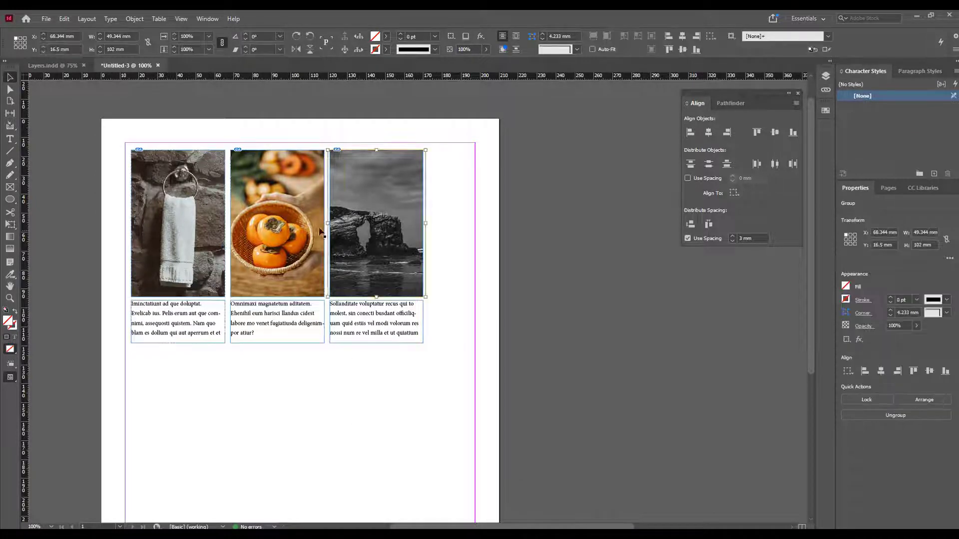
drag(436, 384, 178, 263)
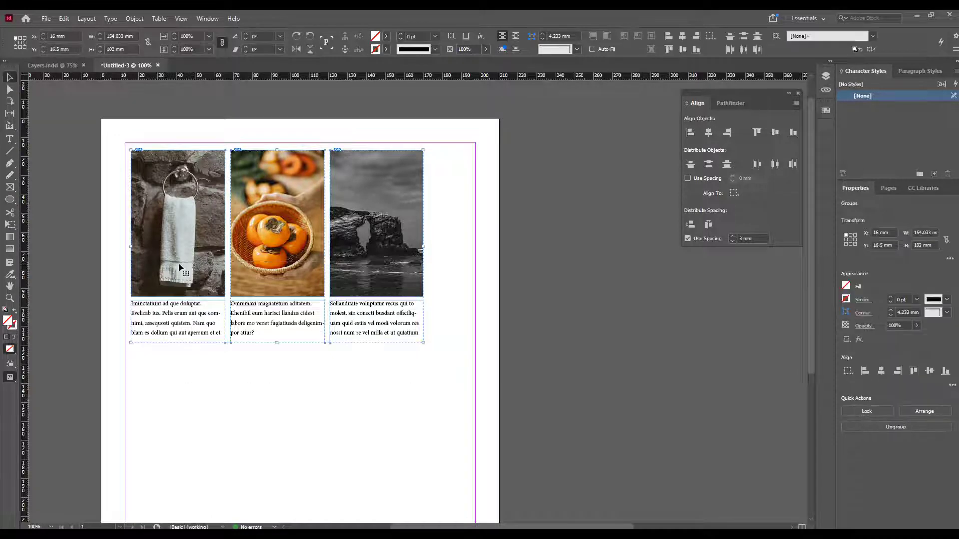
drag(383, 210, 387, 302)
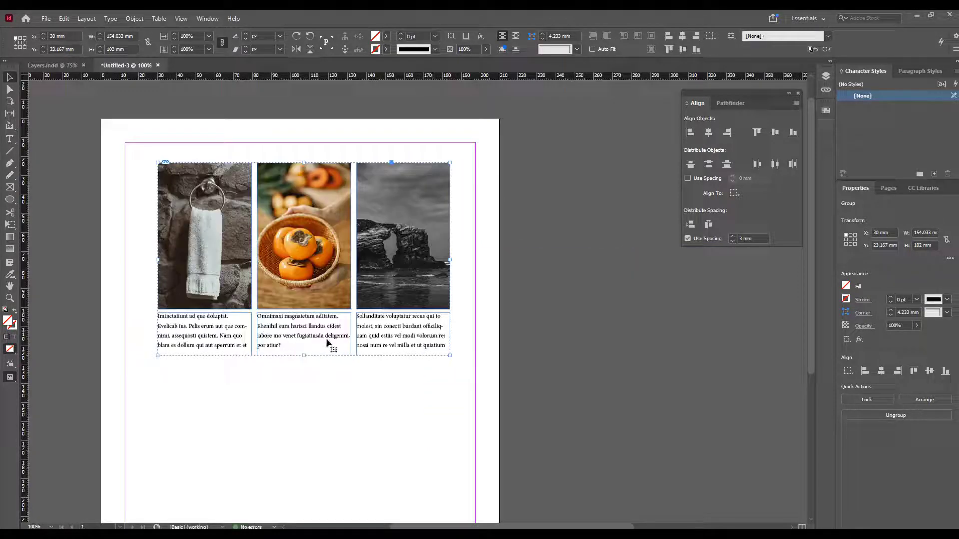
Select the rock arch, persimmon and towel subgroups individually inside the parent group, and step back out to the containing group
double_click(389, 331)
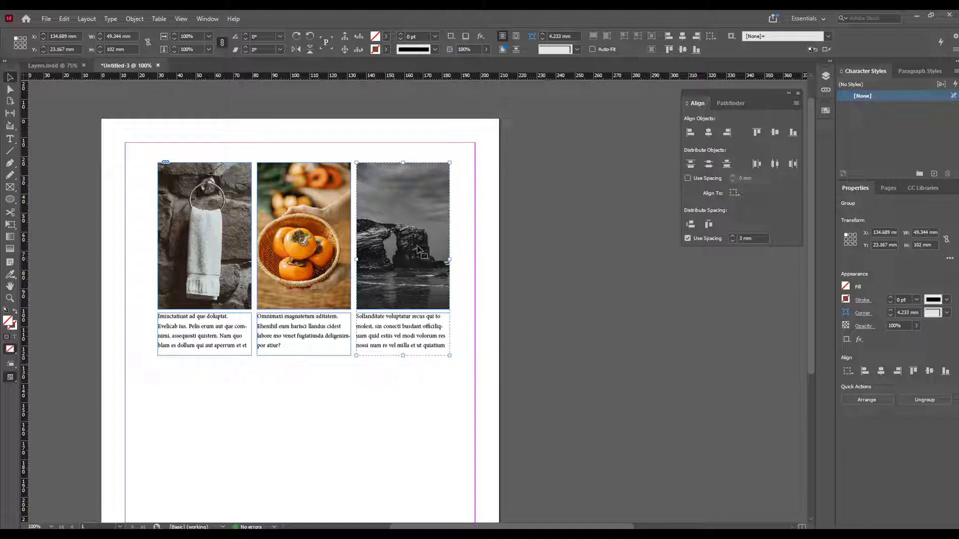
click(294, 329)
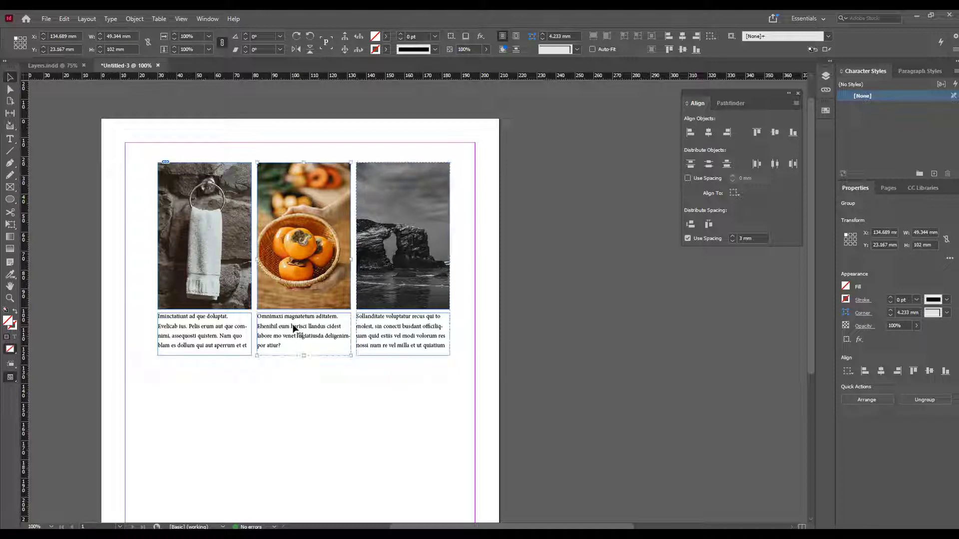
click(222, 330)
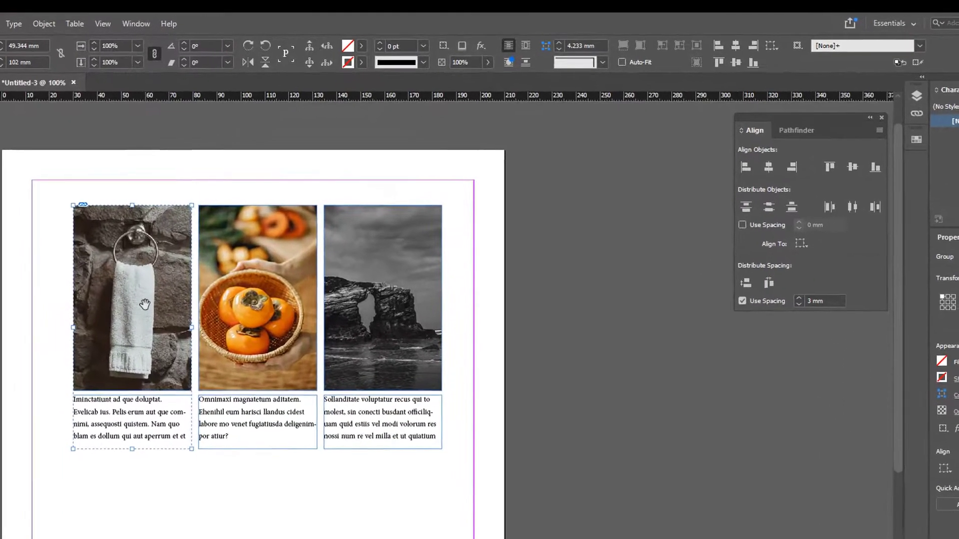
click(225, 517)
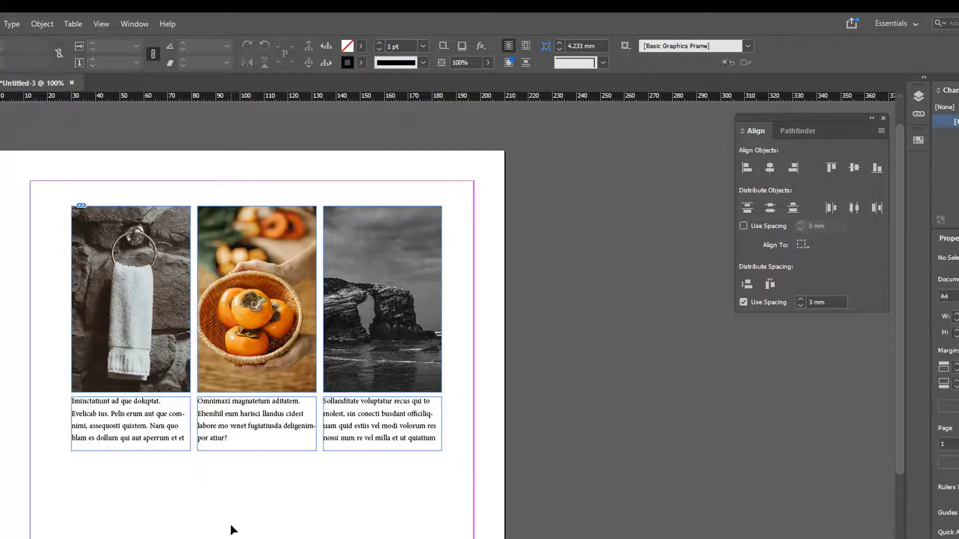
click(284, 421)
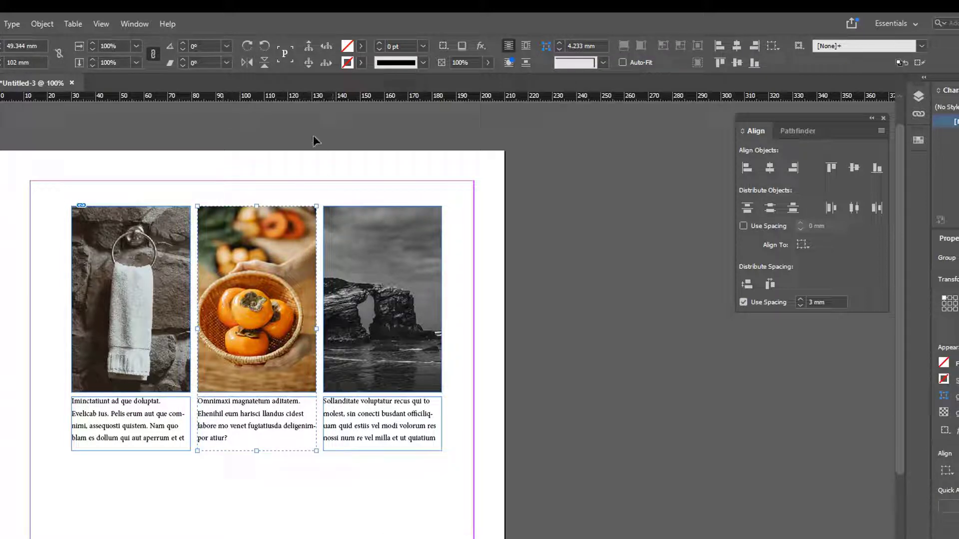
click(310, 50)
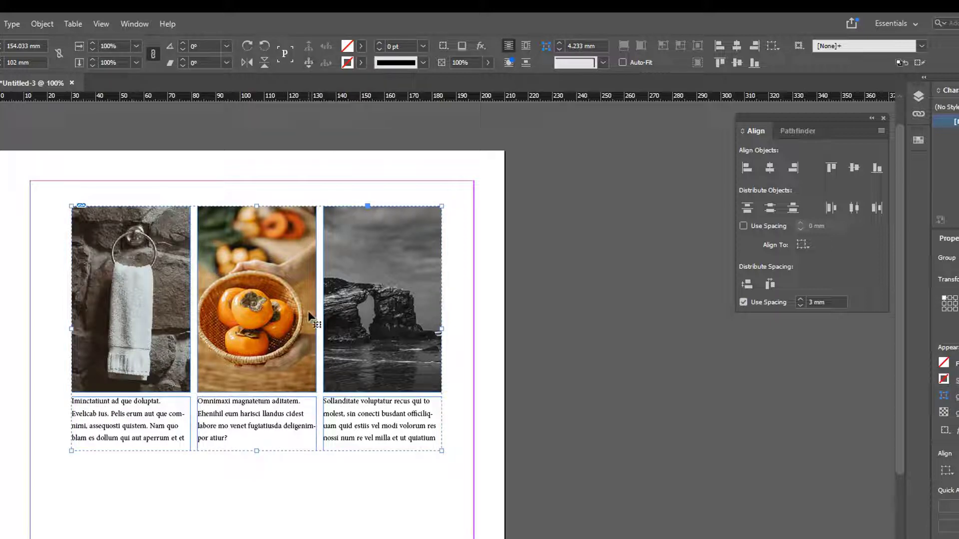
Select the parent group, enter its persimmon subgroup and cycle the selection back and forth through the three column subgroups
drag(609, 357, 263, 239)
double_click(280, 355)
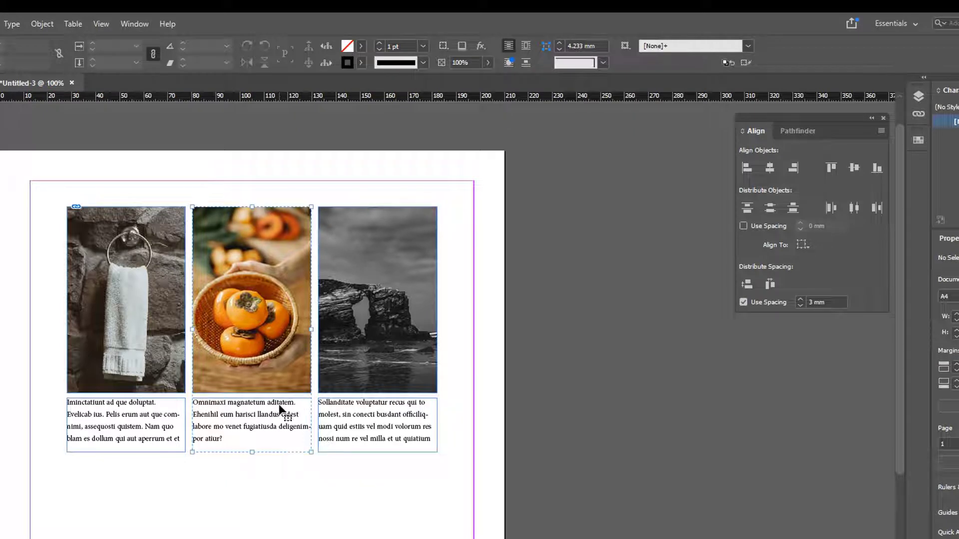
click(326, 64)
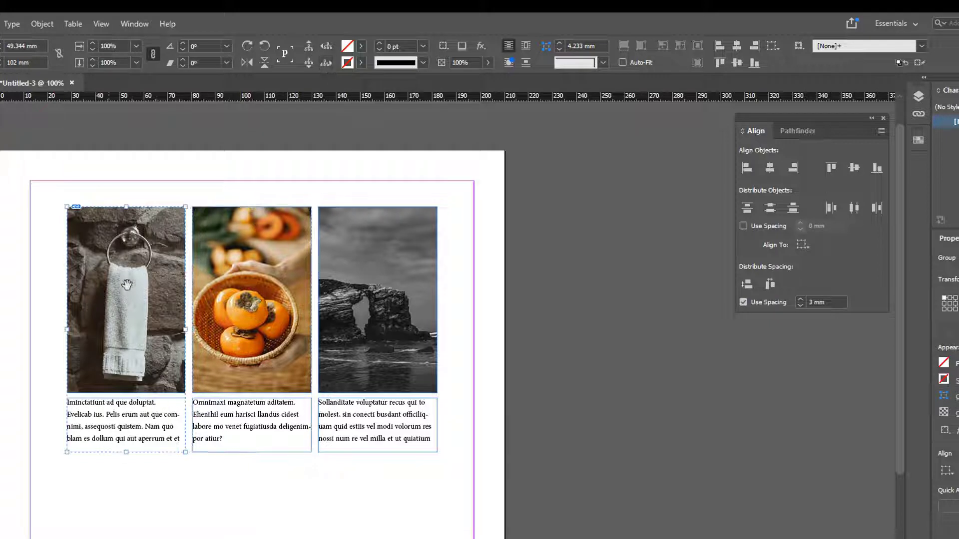
click(327, 64)
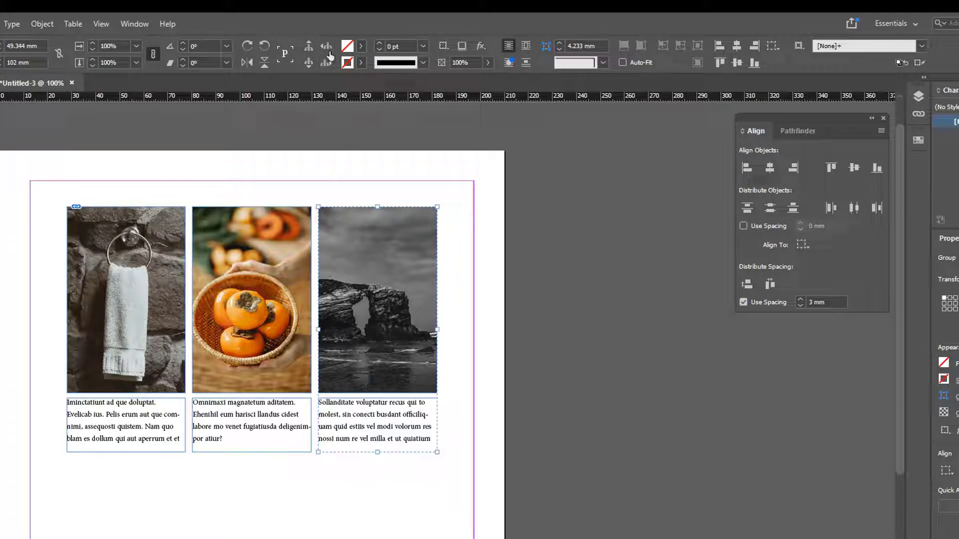
click(329, 49)
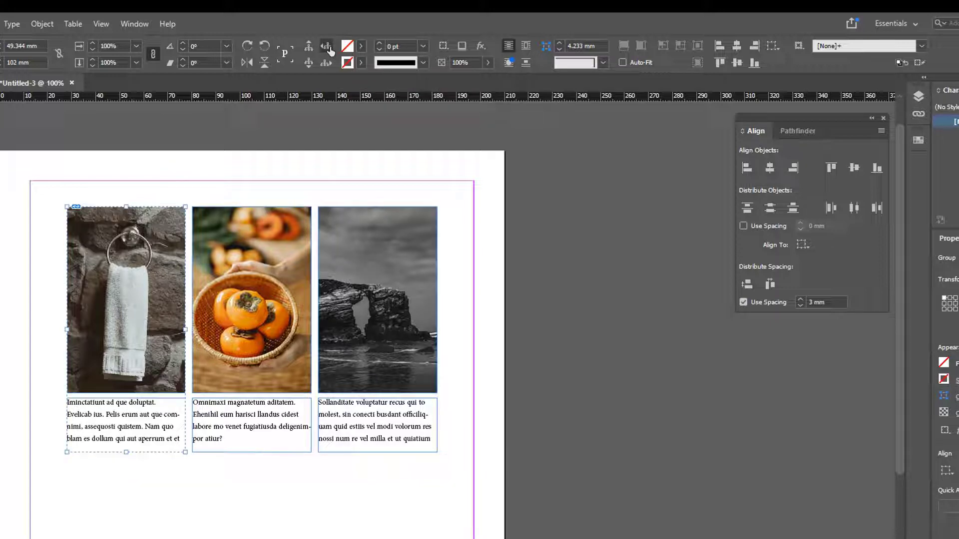
click(329, 49)
click(329, 49)
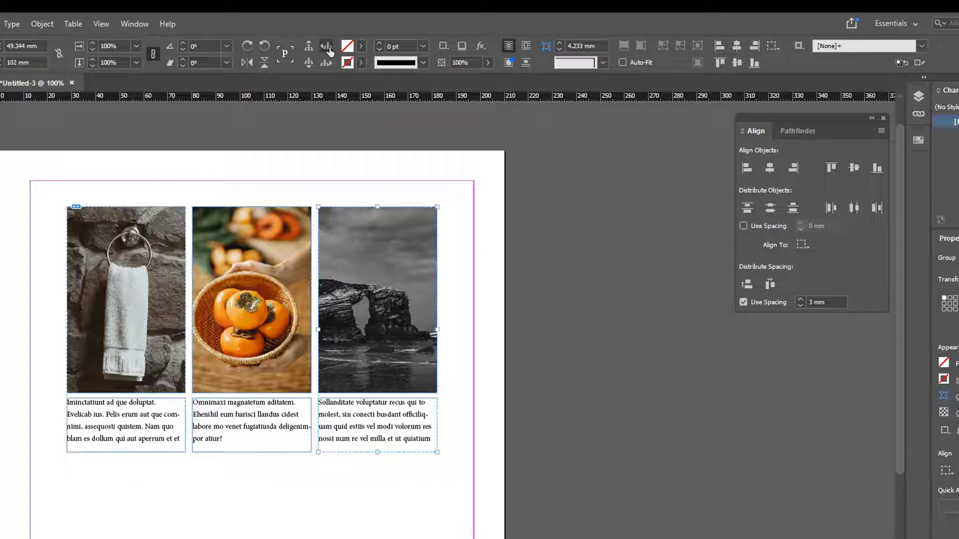
click(329, 49)
click(329, 49)
click(329, 49)
Select the rock arch caption within its subgroup, and step the selection to the previous and next object
double_click(387, 413)
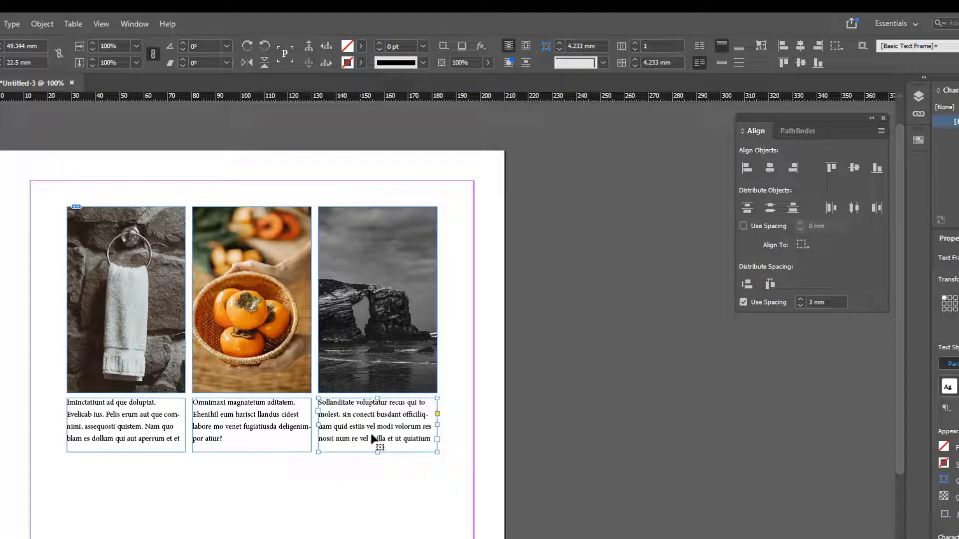
click(326, 46)
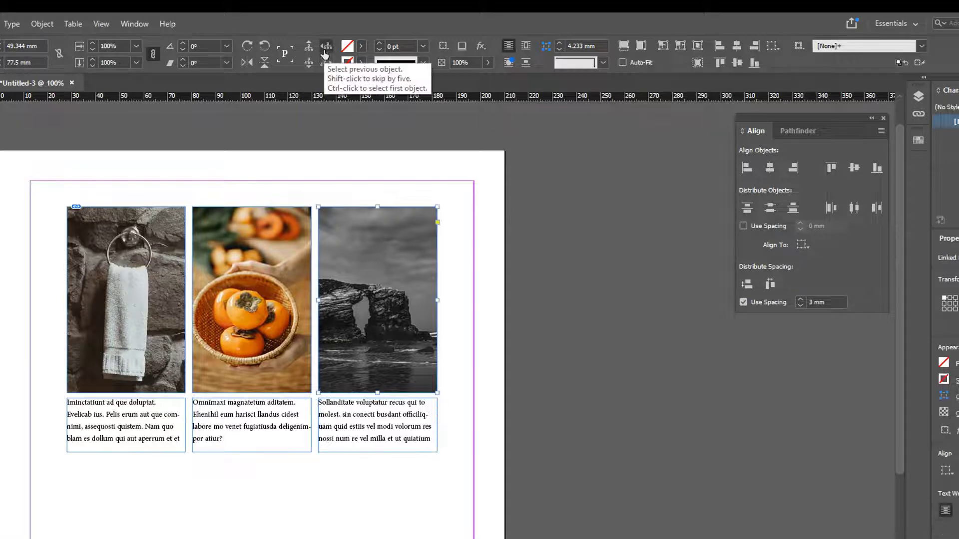
click(325, 63)
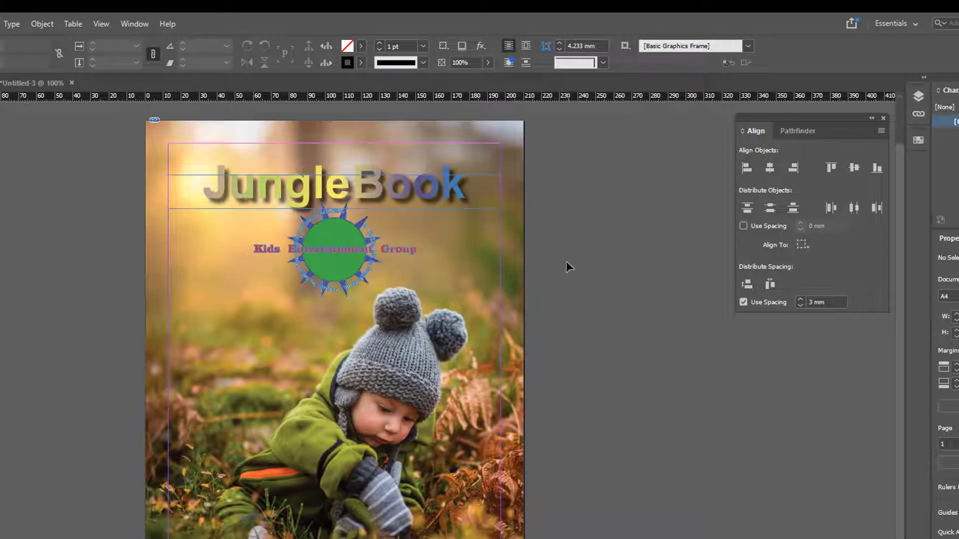
In Layers.indd, select the badge group and its star emblem subgroup, and step the selection between the subgroup and the Kids Entertainment Group text
click(356, 245)
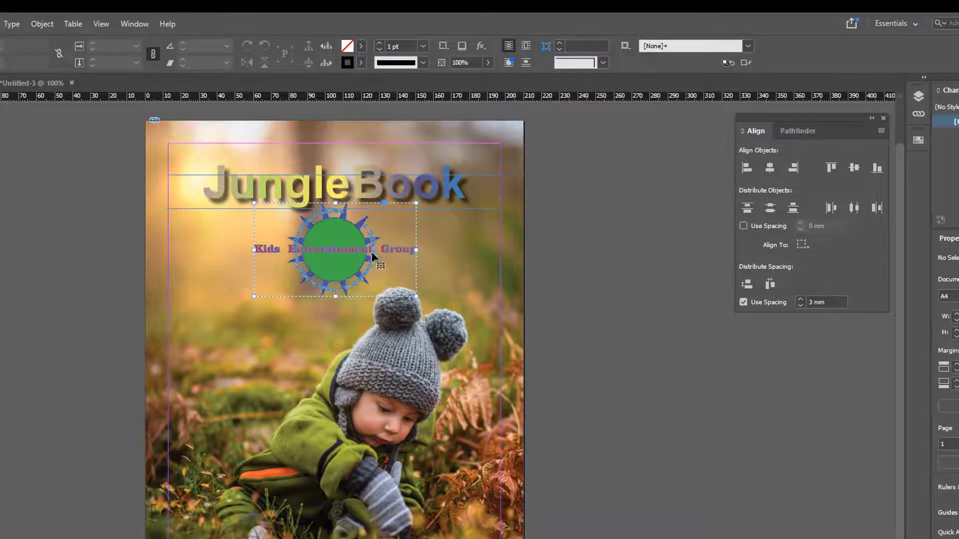
click(372, 257)
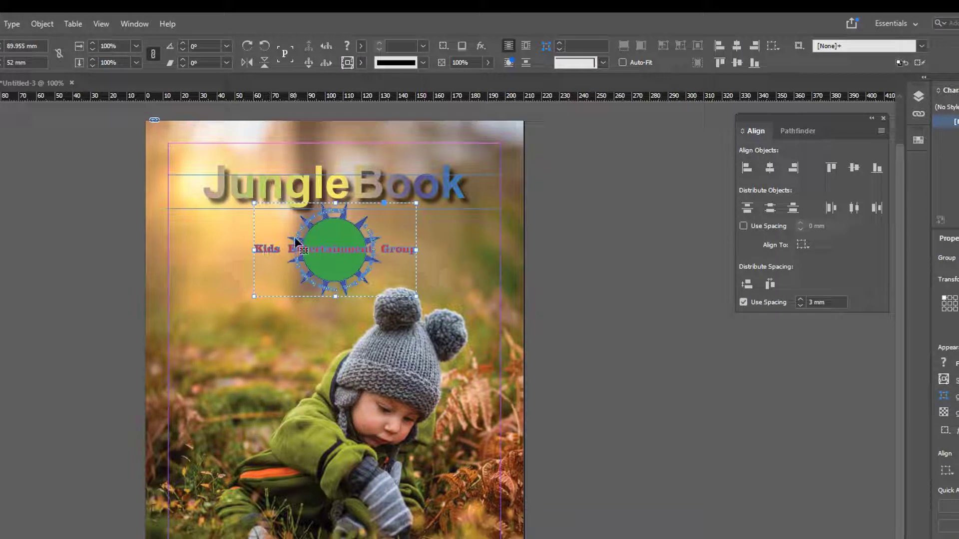
double_click(331, 231)
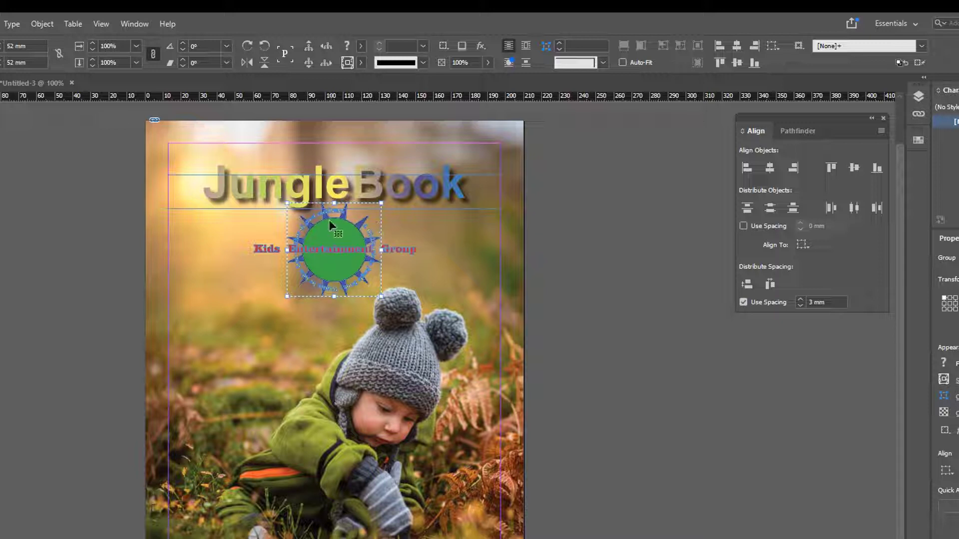
click(327, 50)
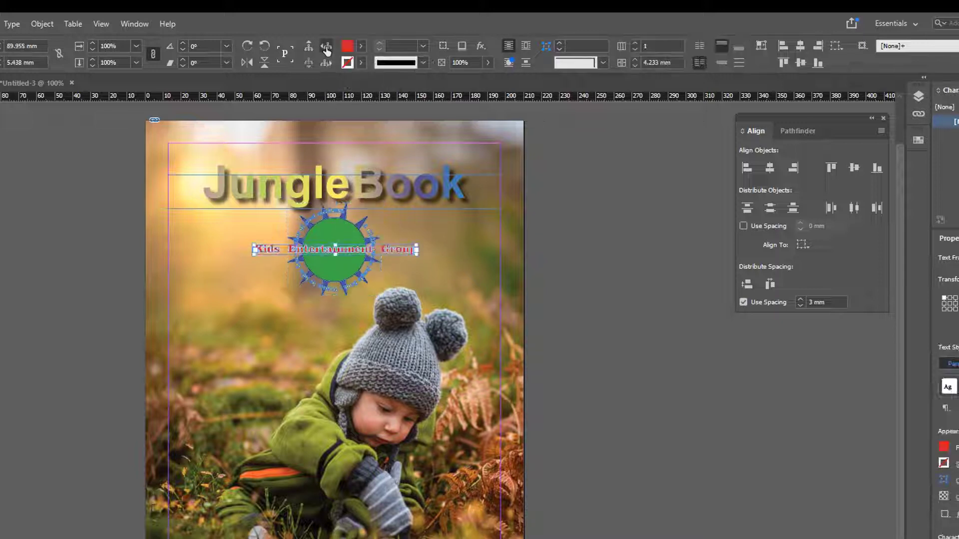
click(308, 46)
click(326, 46)
click(308, 46)
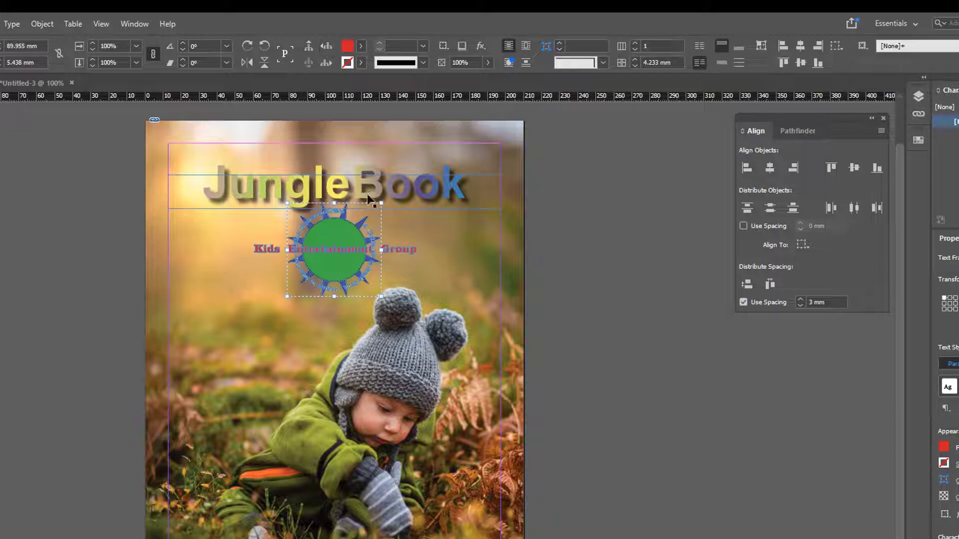
Try moving the blue star polygon inside the badge to about X 145.3 mm, Y 63 mm, undo the move and reselect the whole badge
click(344, 219)
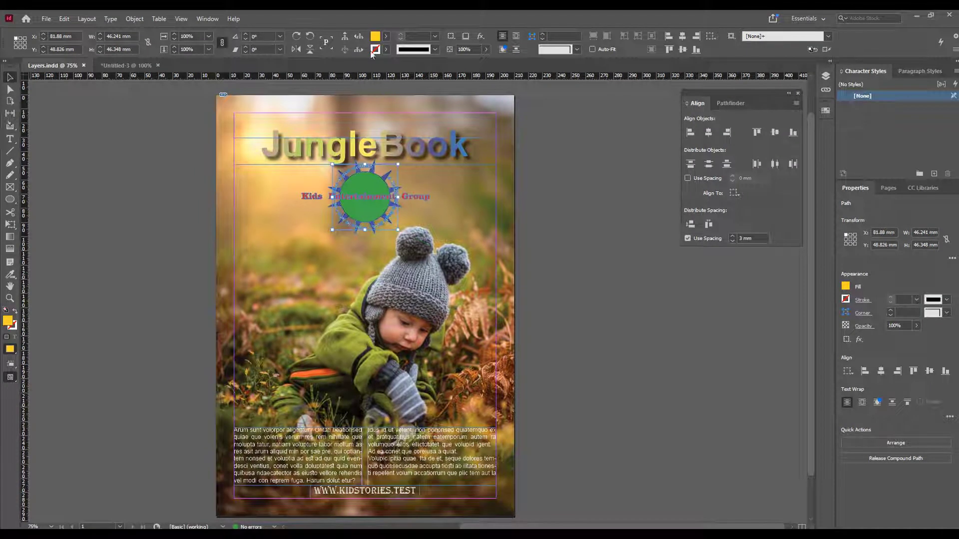
click(360, 36)
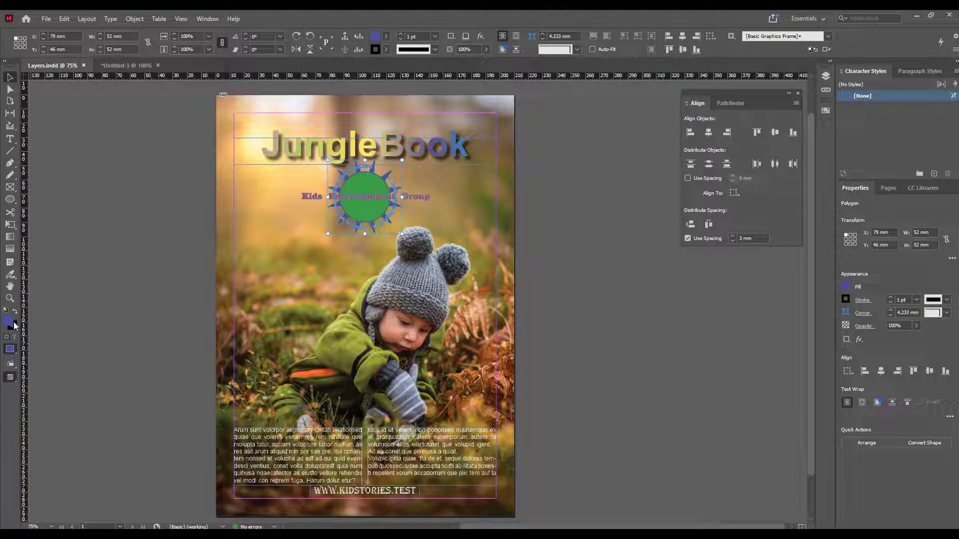
drag(392, 177, 486, 202)
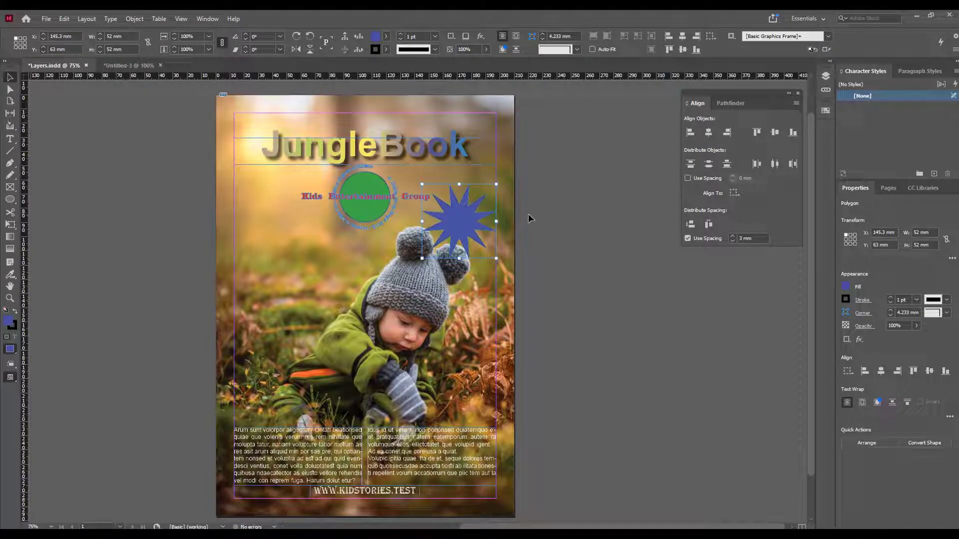
key(ctrl+z)
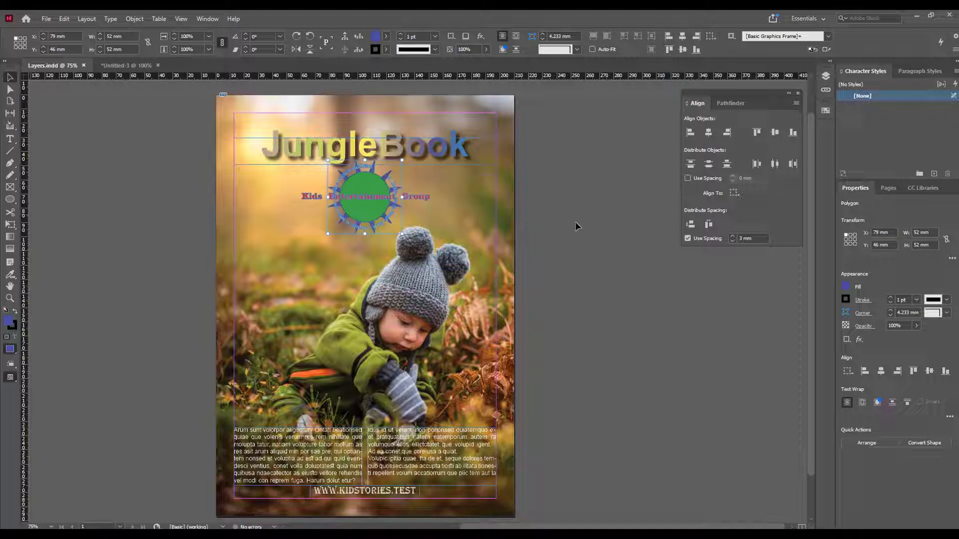
click(565, 231)
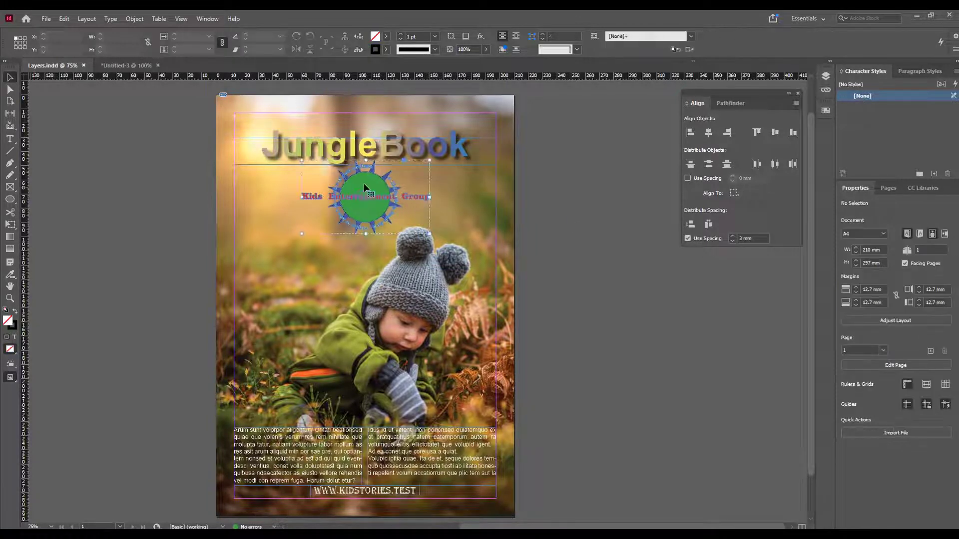
click(364, 183)
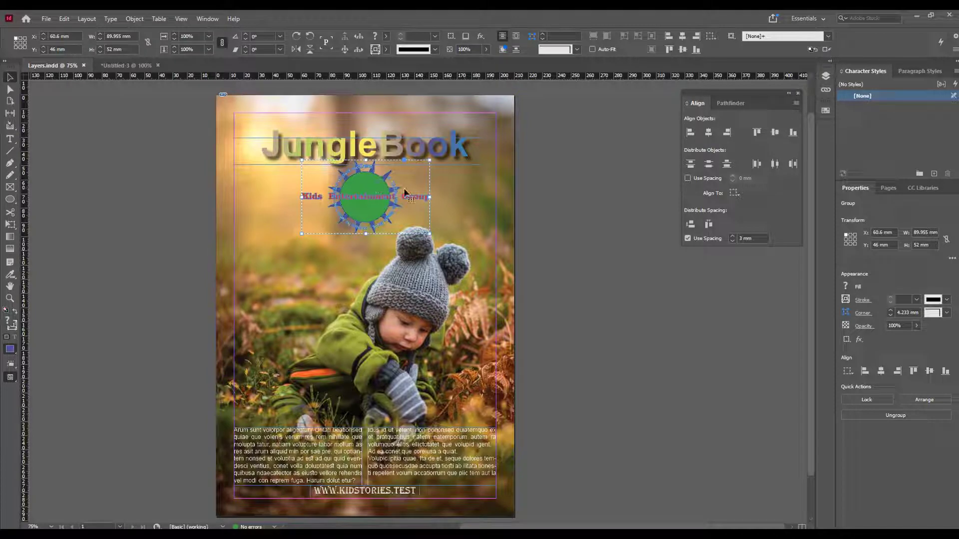
Show the document's layers, deselect and reselect the whole badge group, and expand that group in the Layer 1 list
click(208, 19)
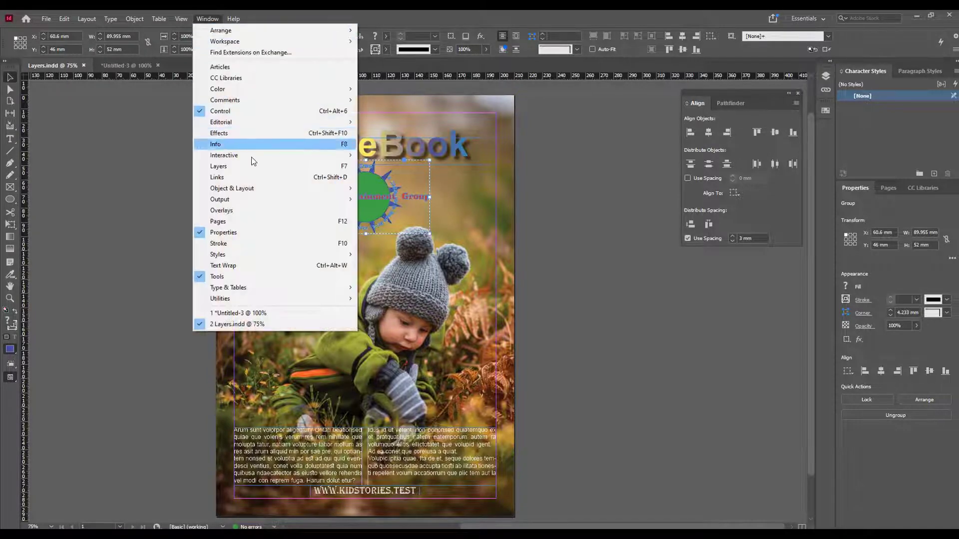
click(254, 169)
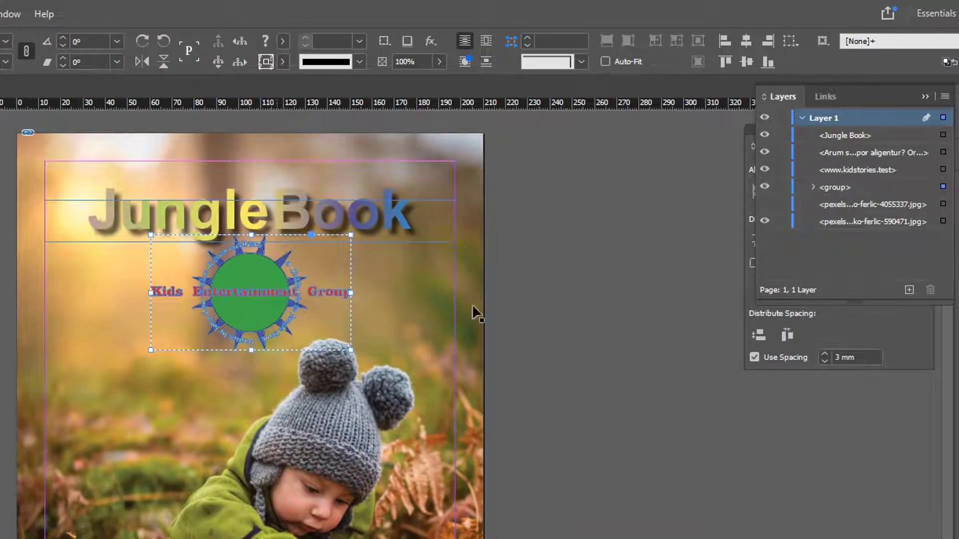
click(572, 357)
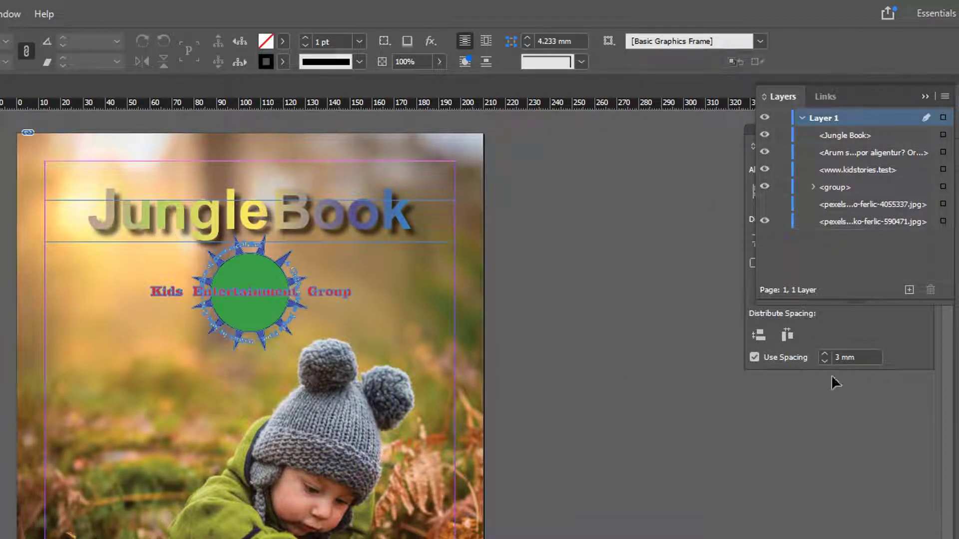
click(249, 279)
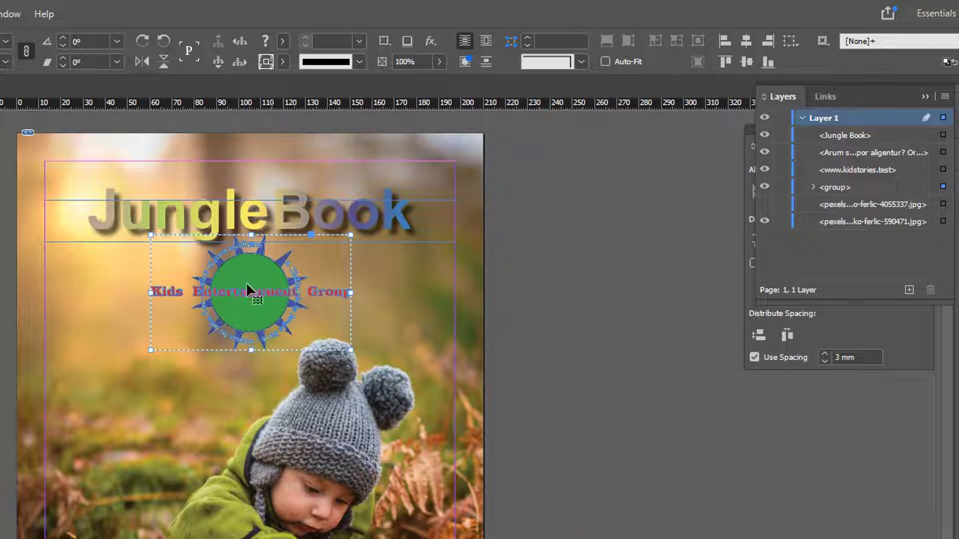
click(813, 186)
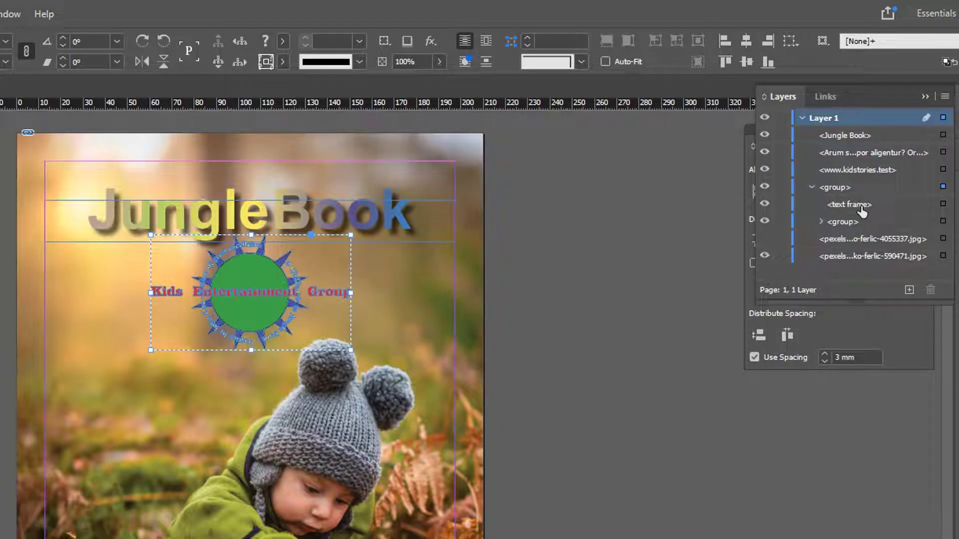
From the layer list, select the badge's text frame and its emblem subgroup, expand the subgroup and select the polygon
click(944, 206)
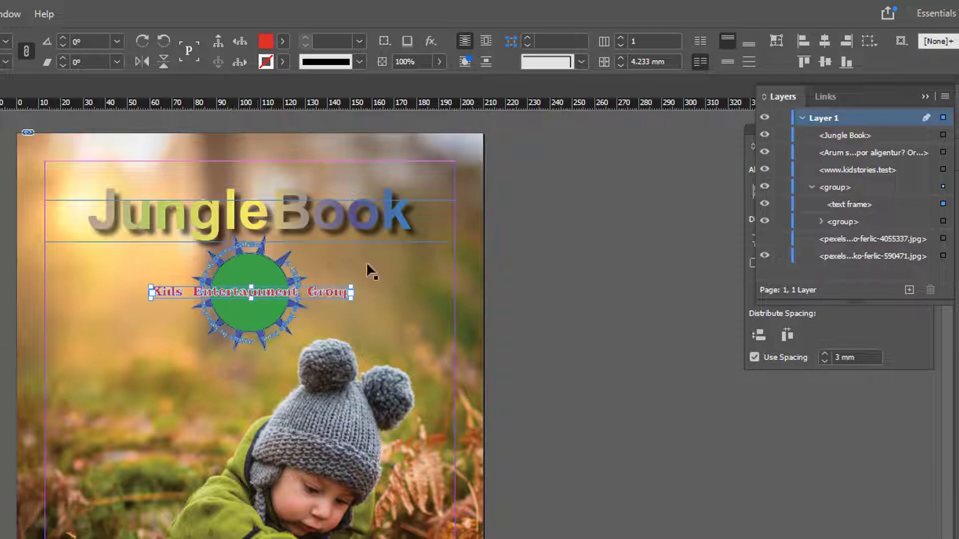
click(943, 222)
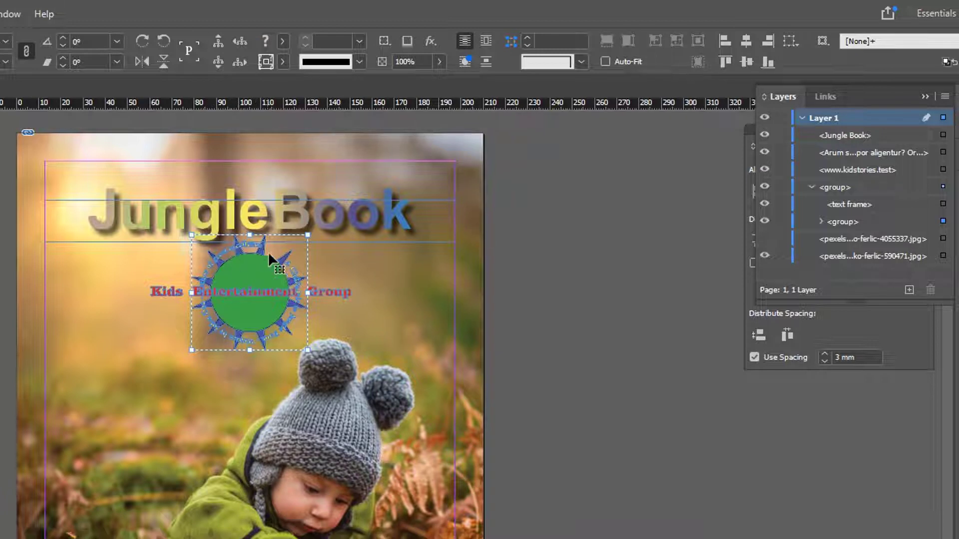
click(820, 222)
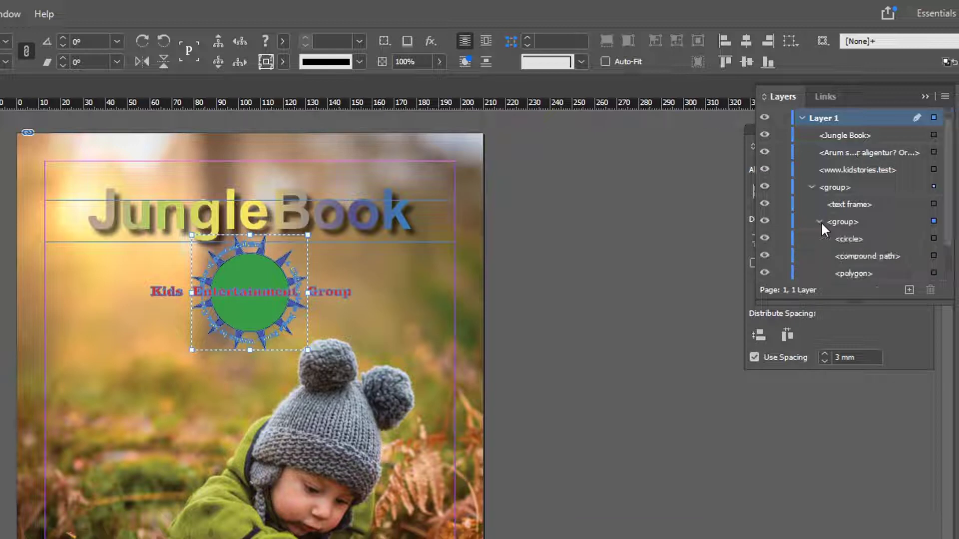
scroll(821, 221, down, 1)
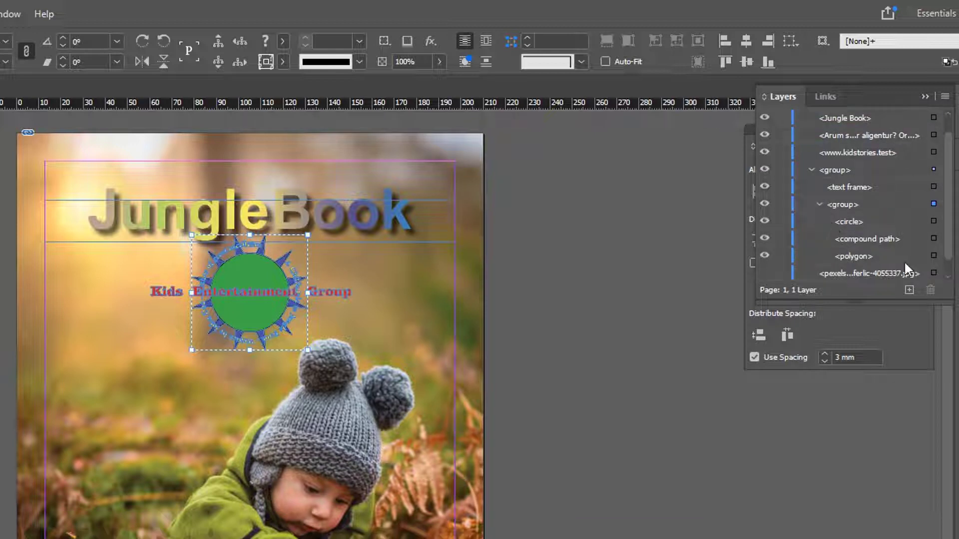
click(933, 257)
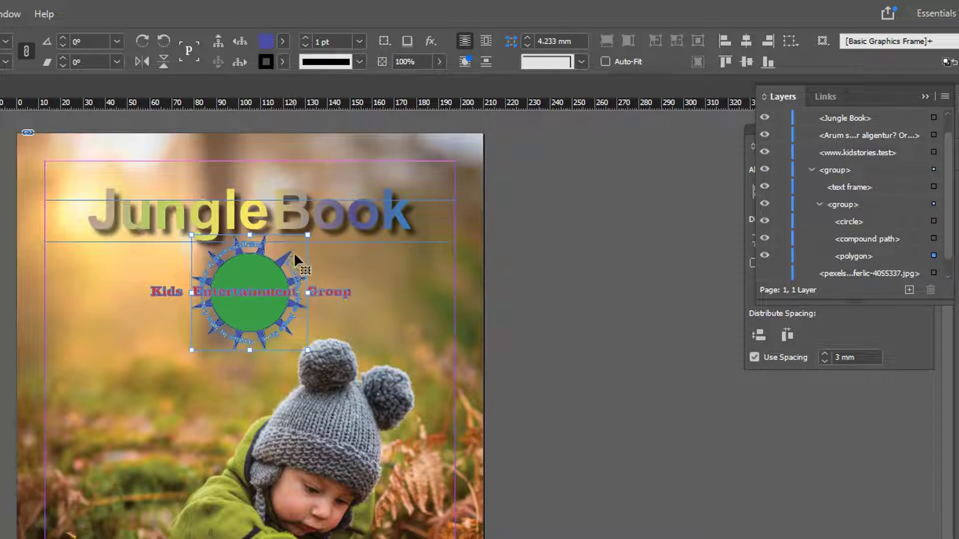
Try moving only the star polygon out of the badge, undo each move and reselect the polygon between attempts
drag(286, 235, 419, 295)
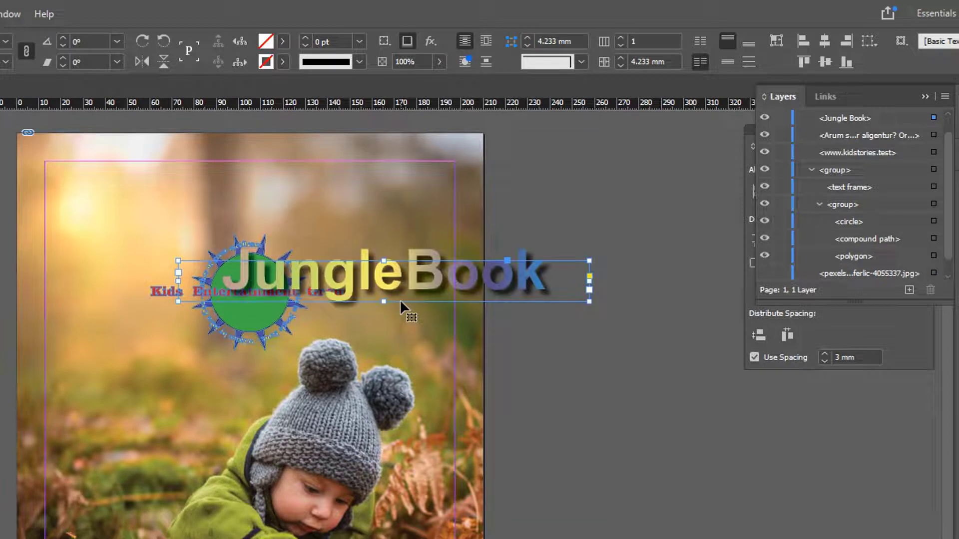
key(ctrl+z)
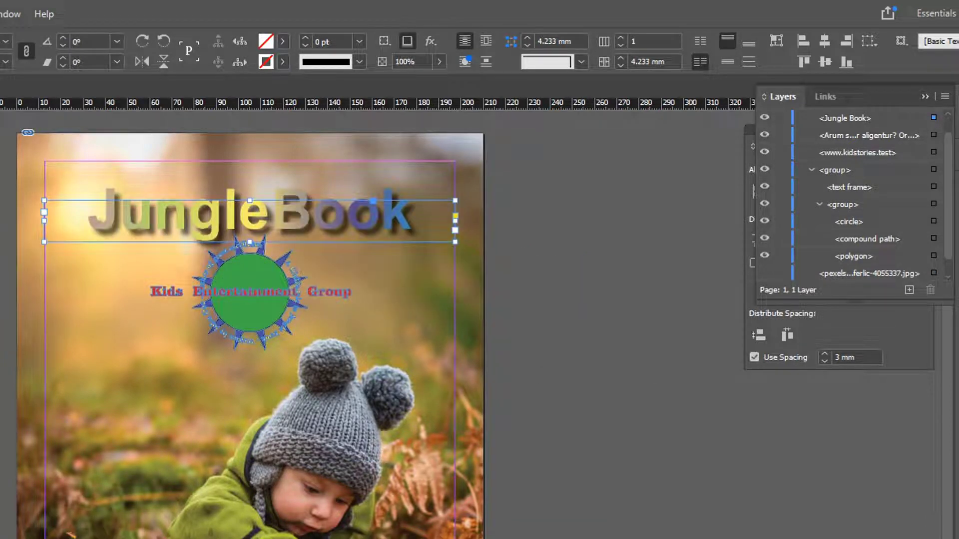
click(934, 255)
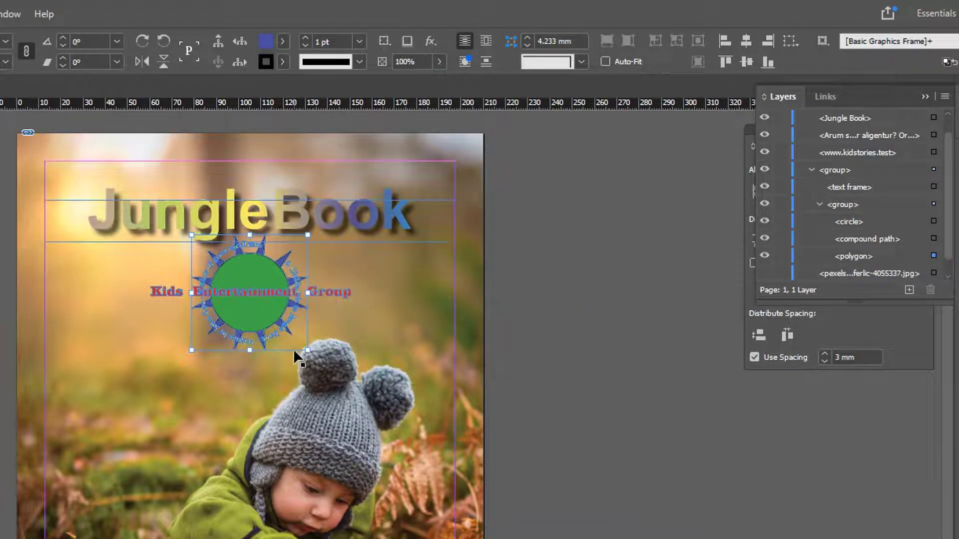
drag(293, 349, 376, 373)
key(ctrl+z)
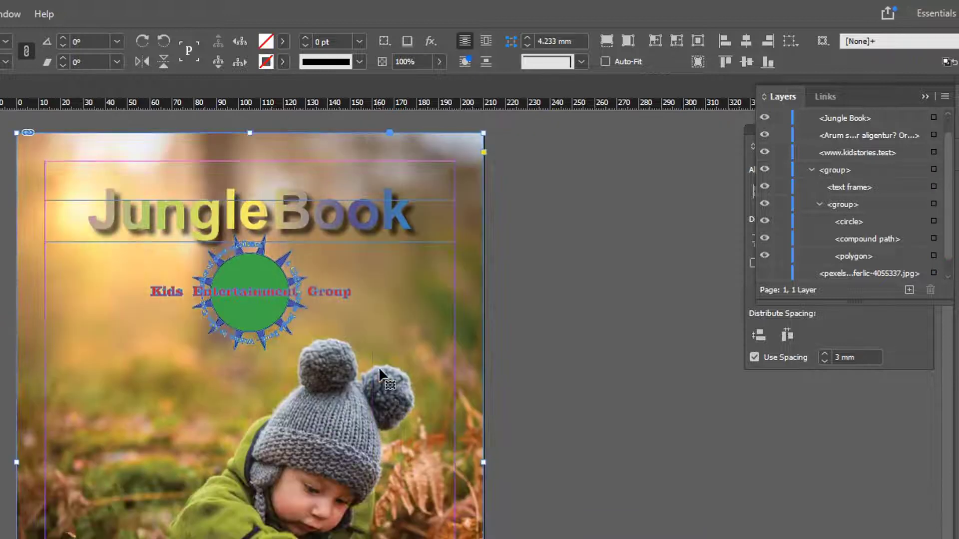
Select the polygon inside the emblem subgroup from the layer list and nudge it down behind the green circle
click(934, 256)
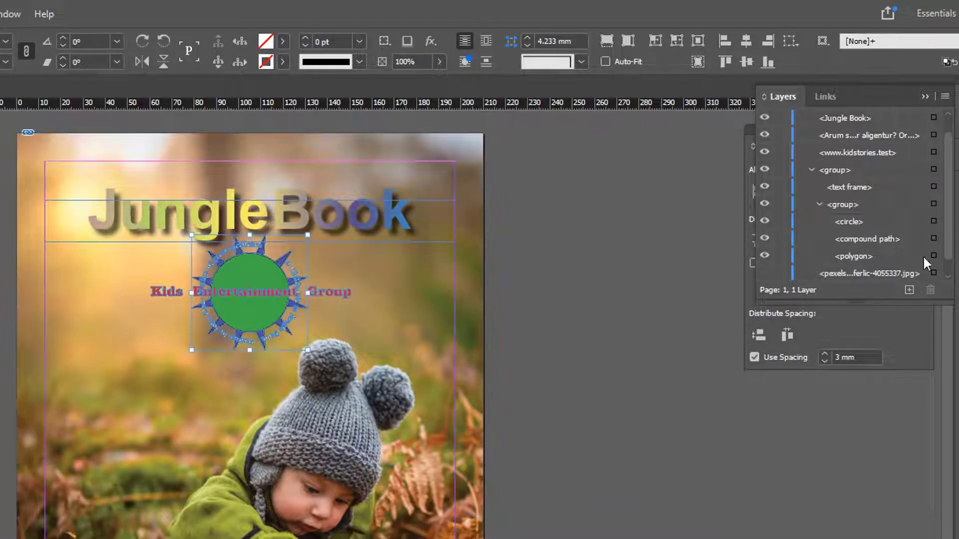
key(Down)
key(Down)
key(Down)
key(Down)
key(Down)
key(Down)
key(Down)
key(Down)
key(Down)
key(Down)
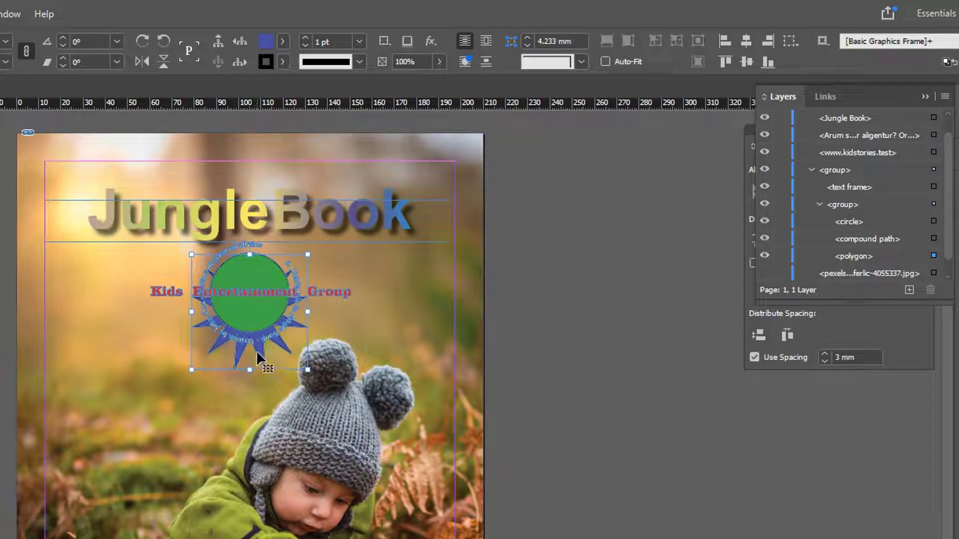
Try moving the polygon onto the child's hat, undo that move, nudge the polygon back up into the badge and deselect it
drag(308, 324, 376, 426)
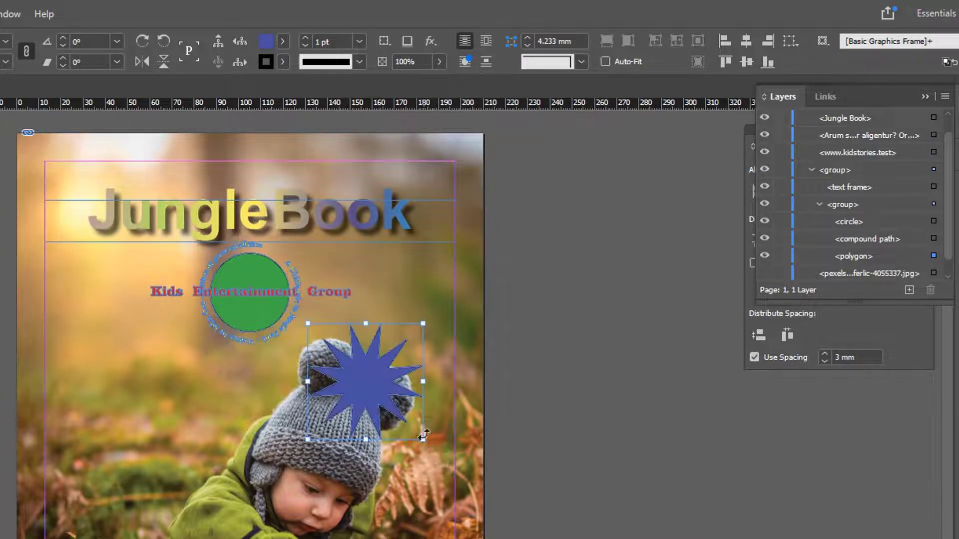
key(ctrl+z)
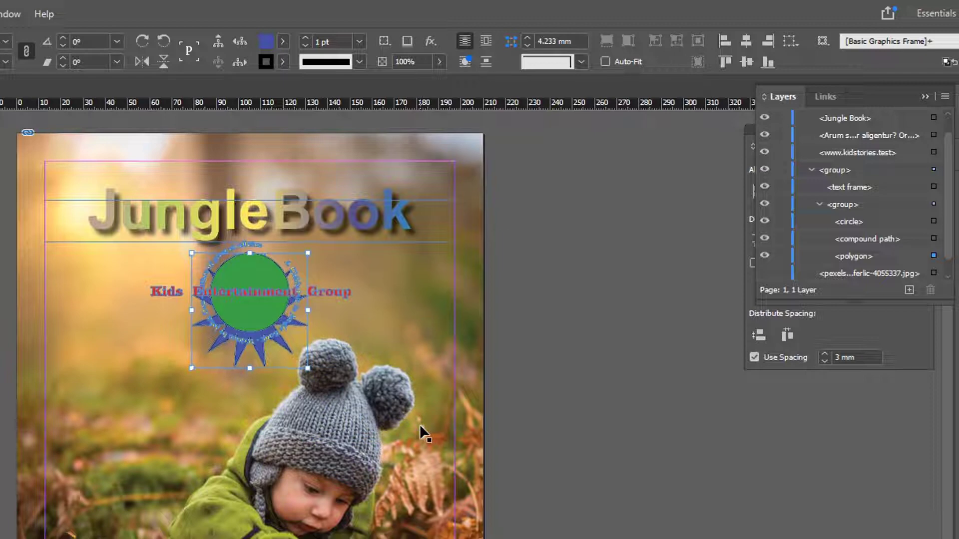
key(Up)
key(Up)
key(Up)
key(Up)
key(Up)
key(Up)
key(Up)
key(Up)
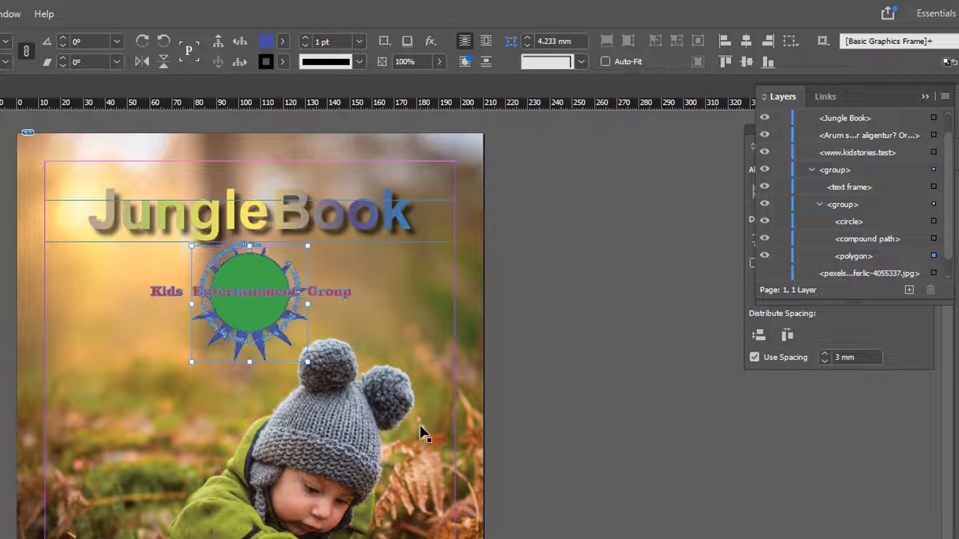
key(ctrl+shift+a)
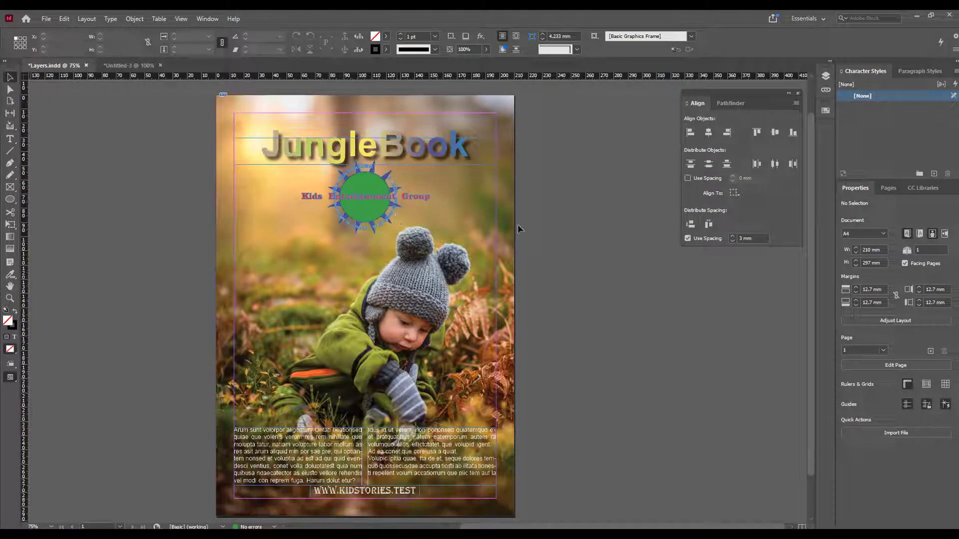
Move the background photo to about X 36.5 mm, Y 20 mm, undo the move and lock the photo in place
drag(505, 107, 559, 142)
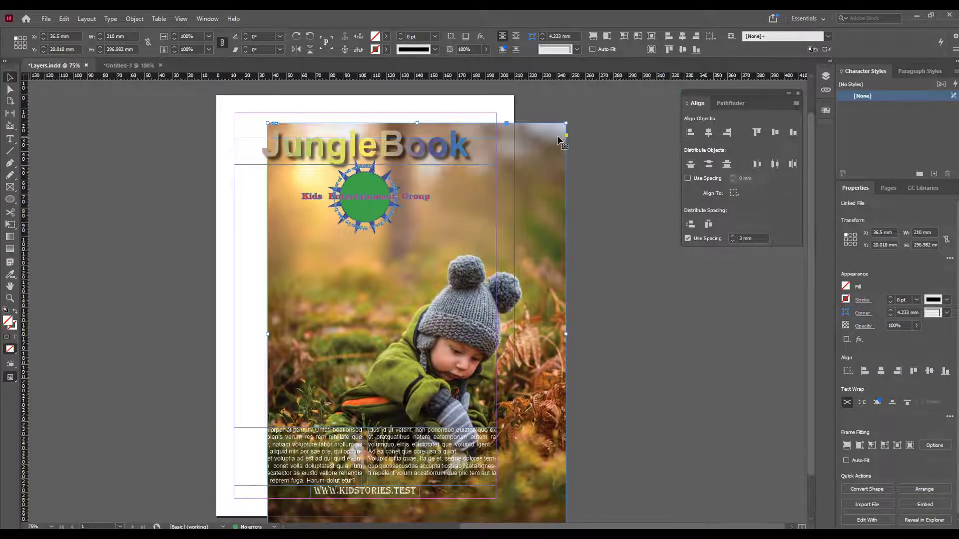
key(ctrl+z)
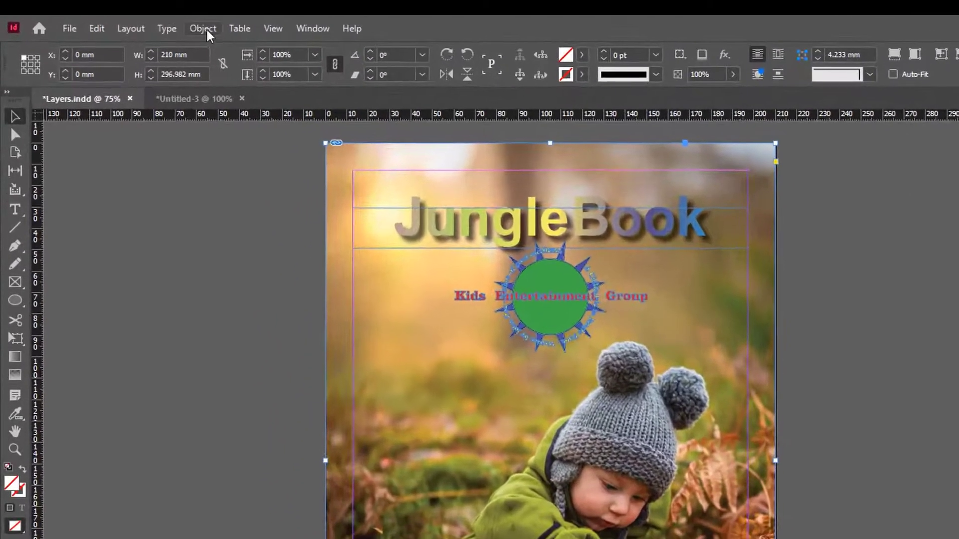
click(134, 18)
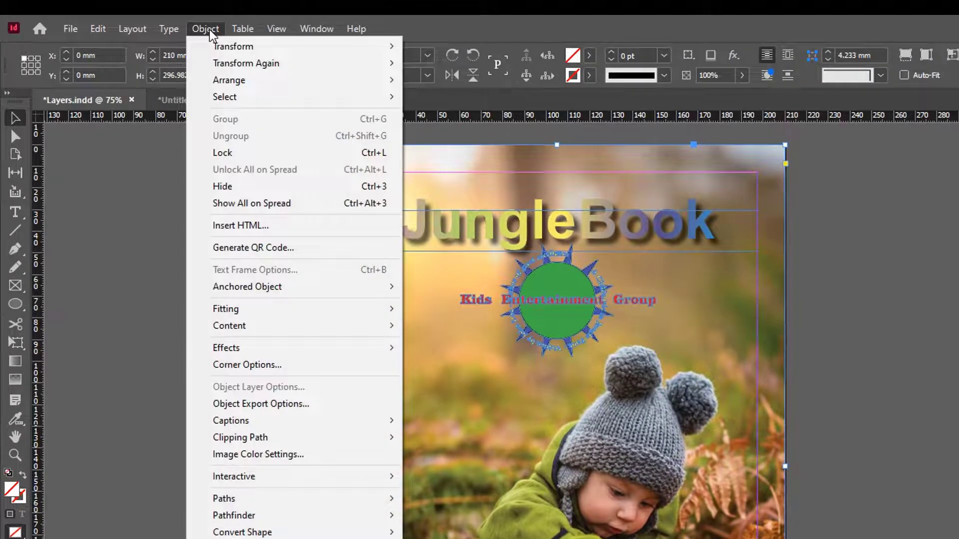
click(245, 153)
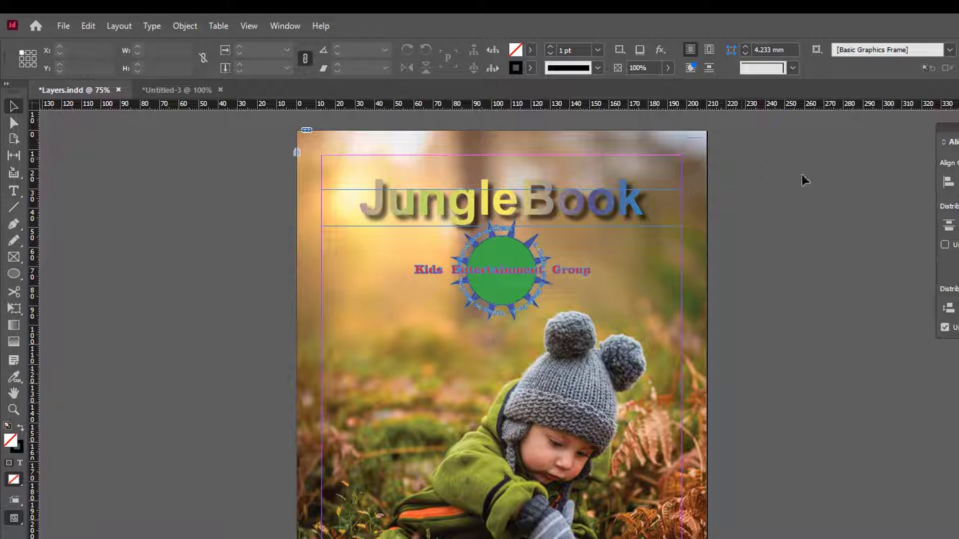
Try moving the badge group over the locked photo to X 89 mm, Y 73 mm, deselect it and undo the move
click(454, 401)
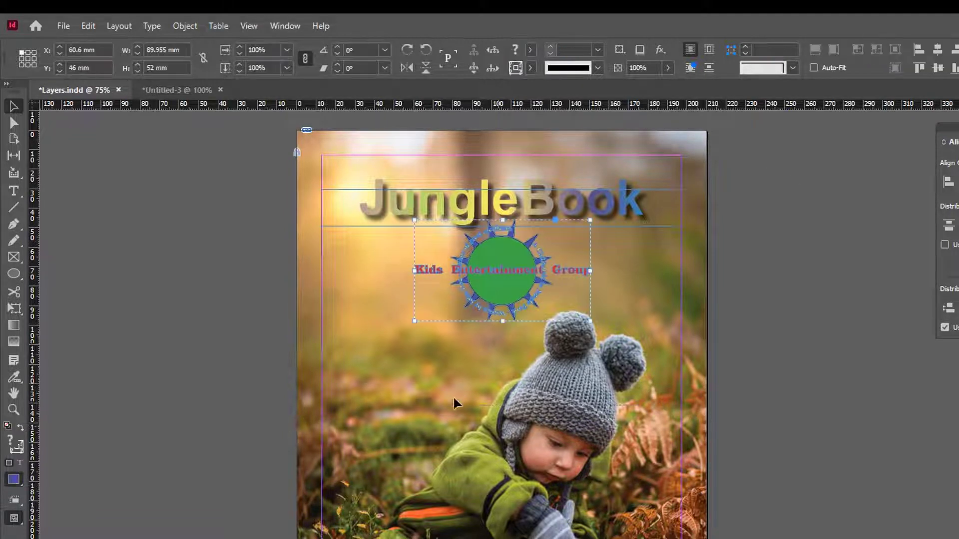
click(736, 288)
drag(523, 267, 578, 320)
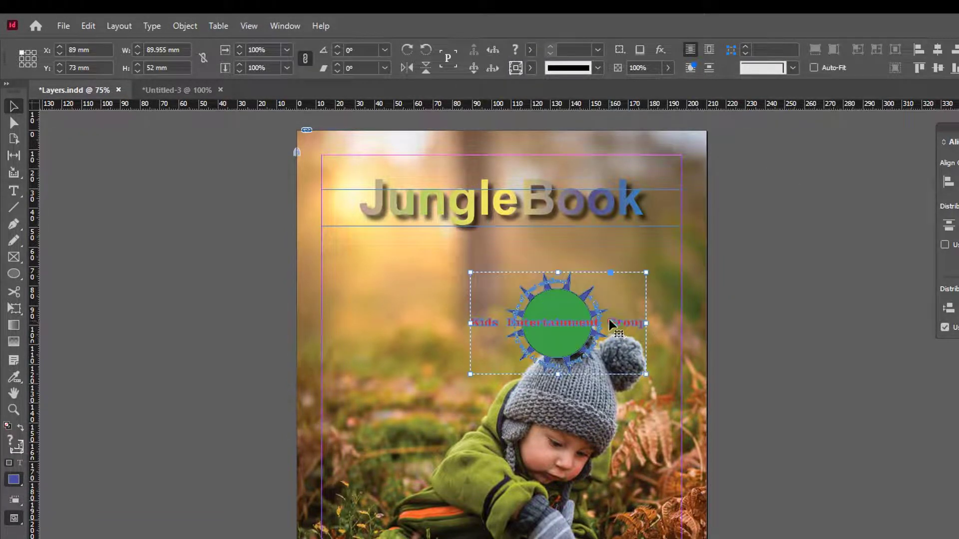
click(358, 334)
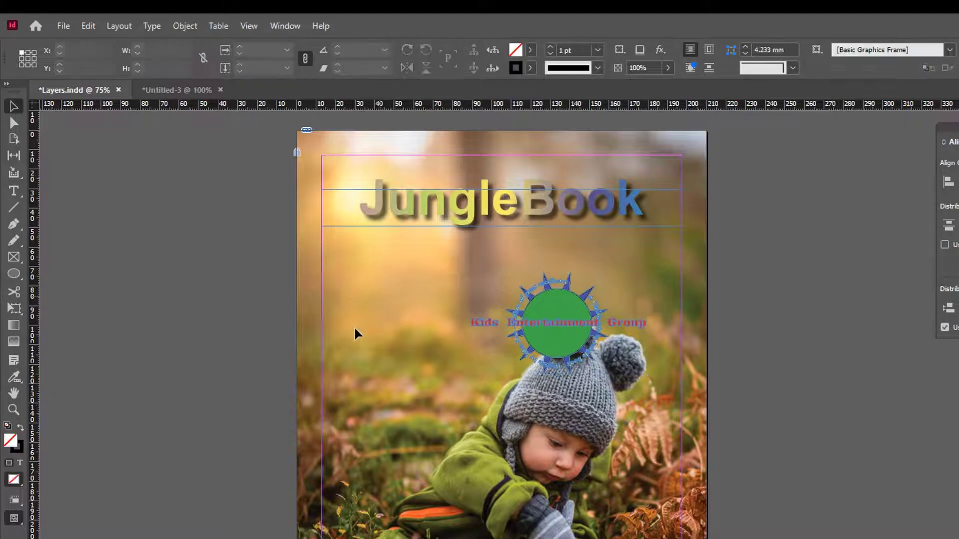
key(ctrl+z)
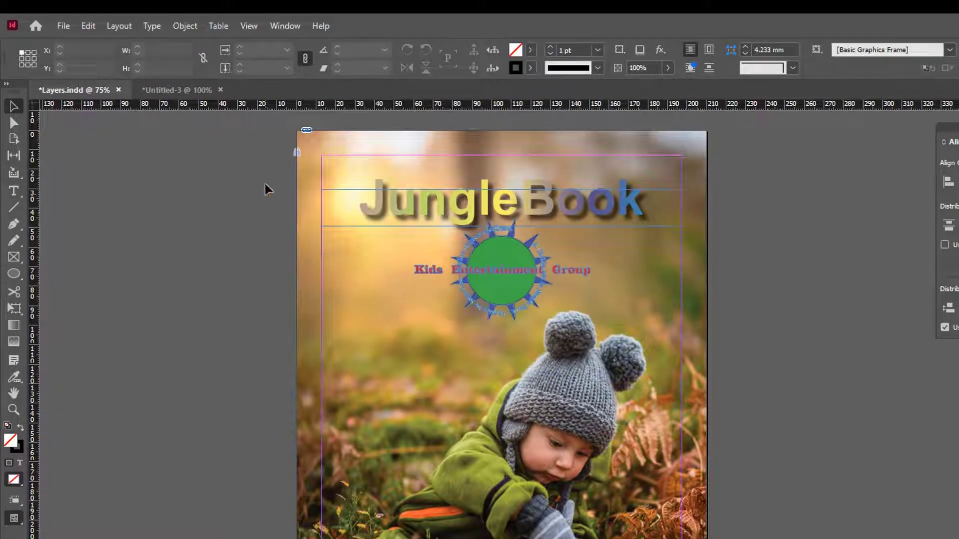
Select the JungleBook title frame and lock it
click(475, 207)
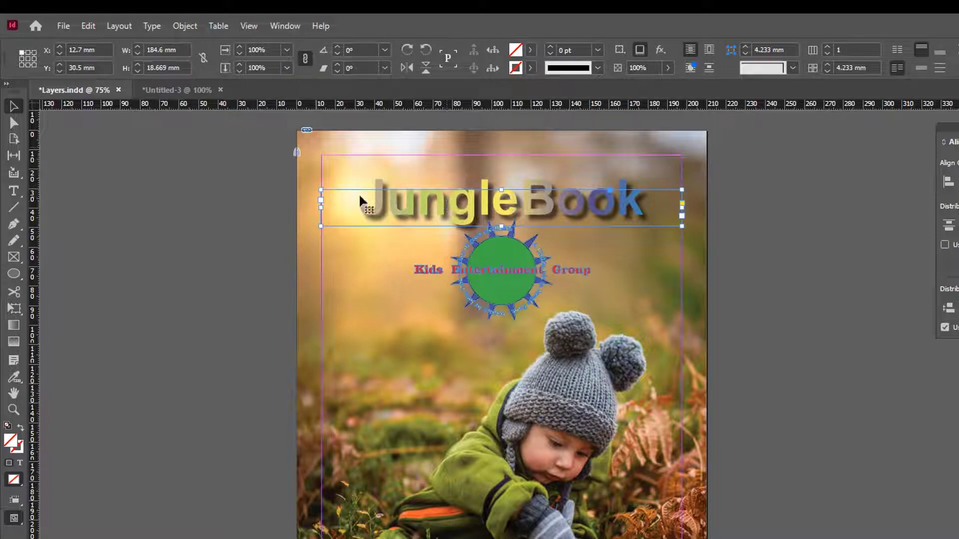
key(ctrl+l)
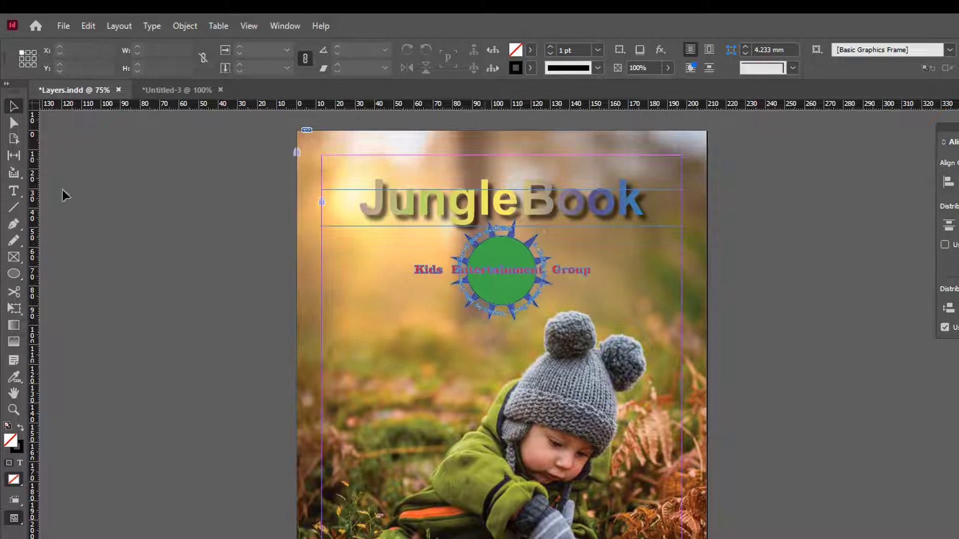
click(14, 192)
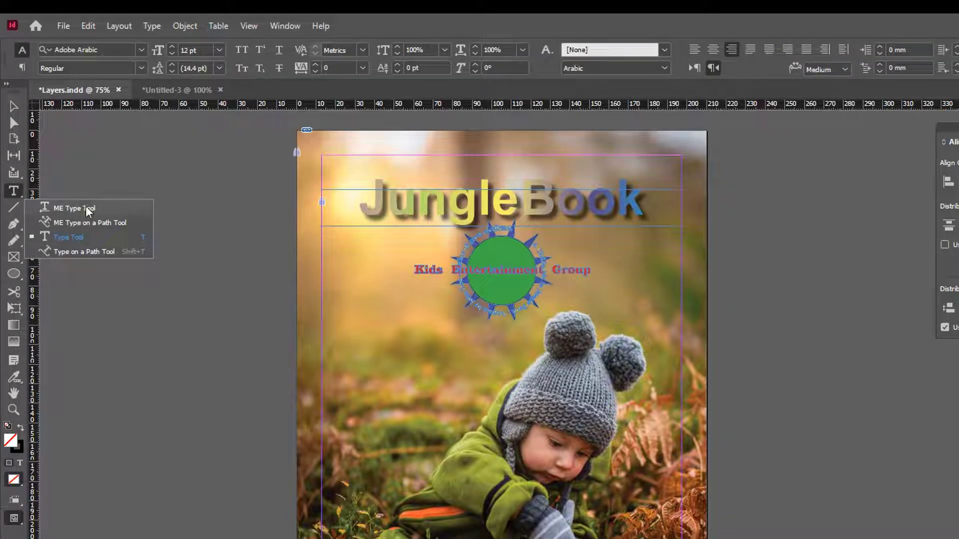
click(80, 238)
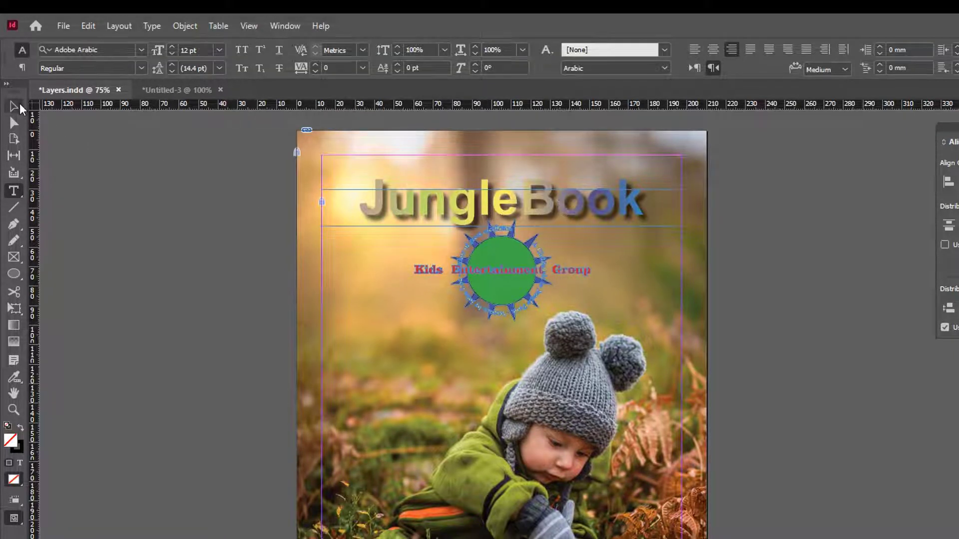
click(20, 106)
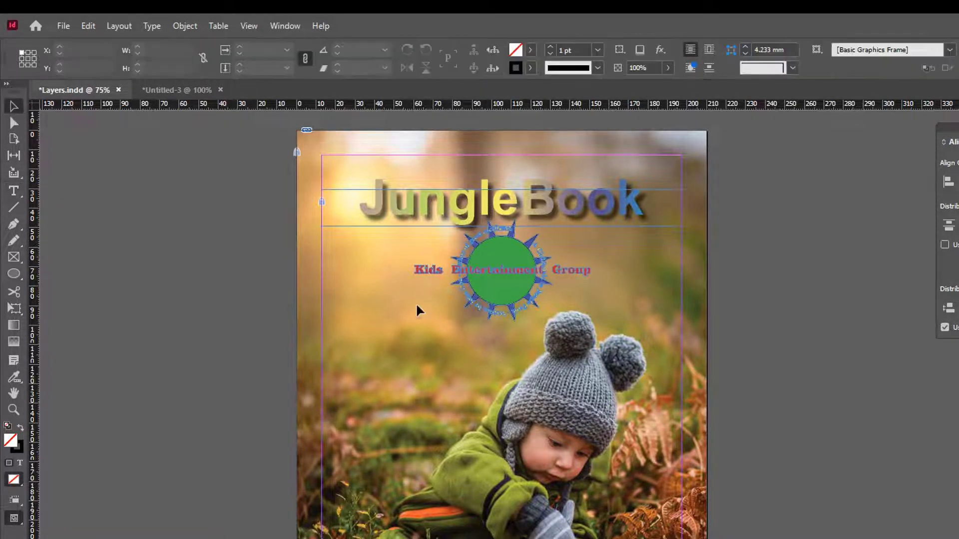
Unlock the JungleBook title frame directly on the page and lock it again
click(324, 203)
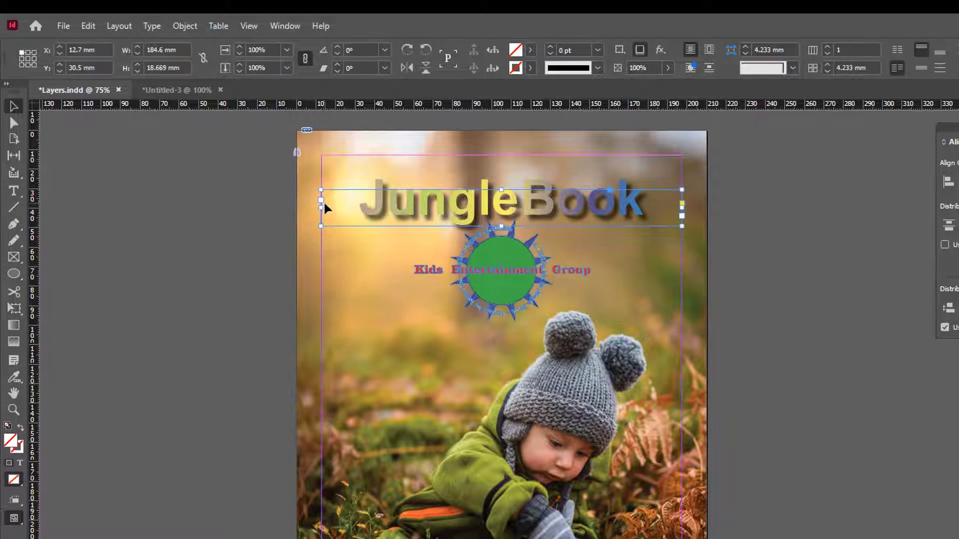
key(ctrl+shift+a)
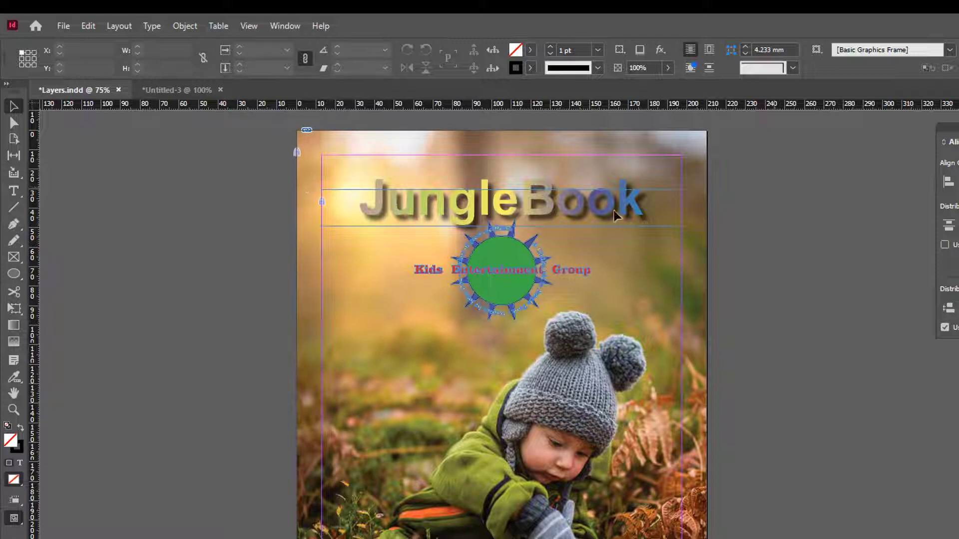
Unlock all locked objects on the spread at once and deselect them
click(186, 26)
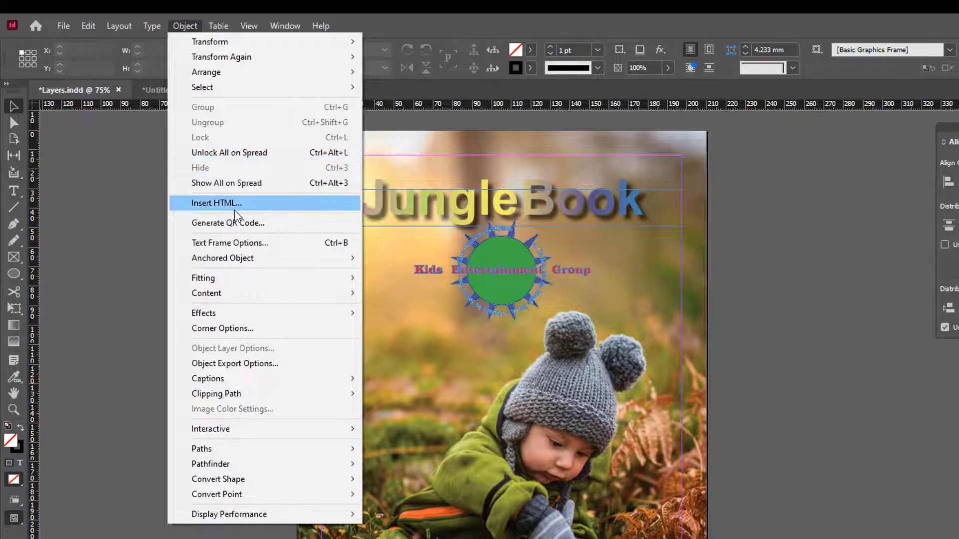
click(258, 155)
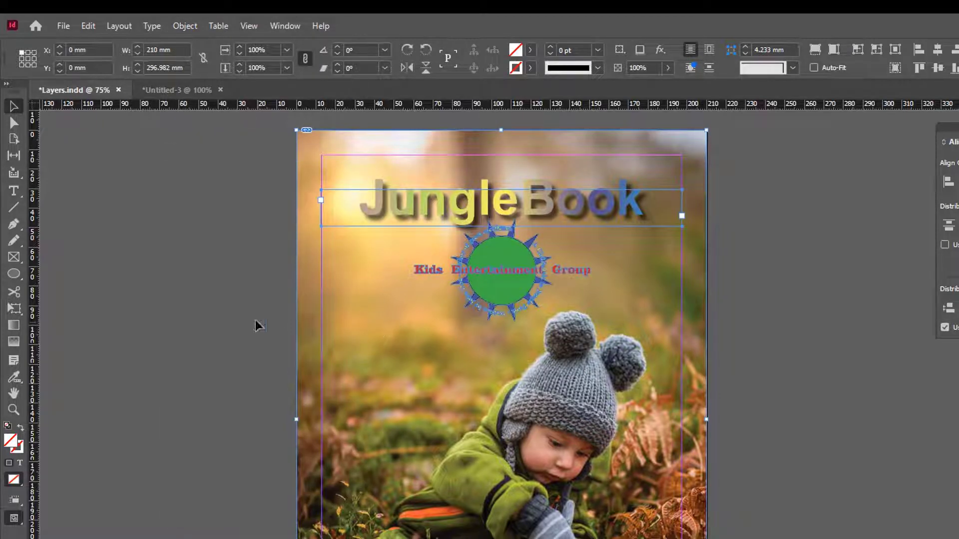
click(205, 300)
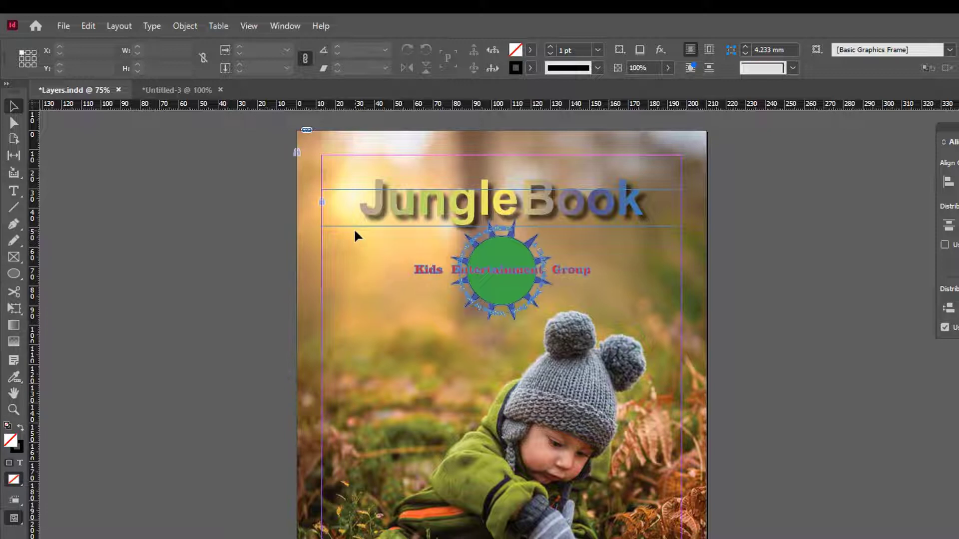
Unlock the JungleBook title frame directly on the page, undo the unlock and try to drag the locked title
click(321, 203)
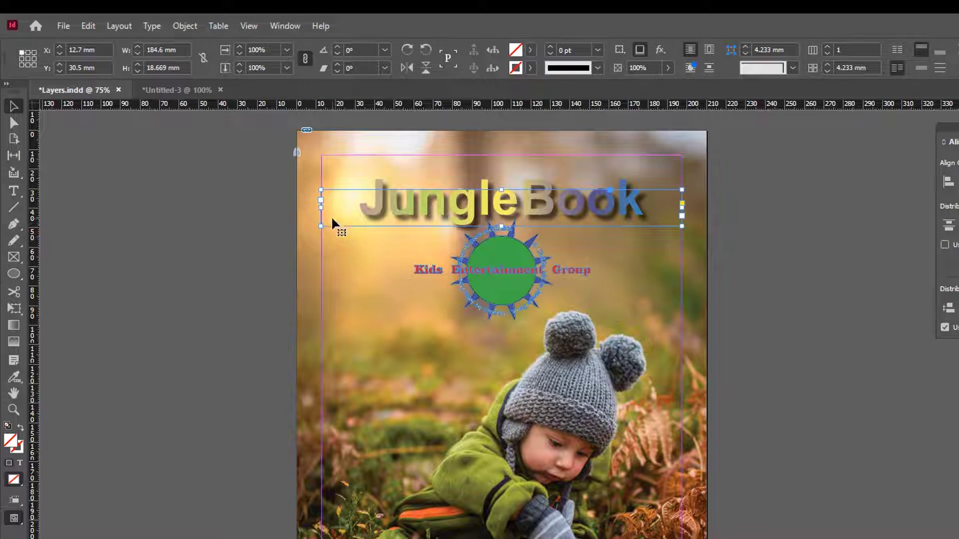
key(ctrl+shift+a)
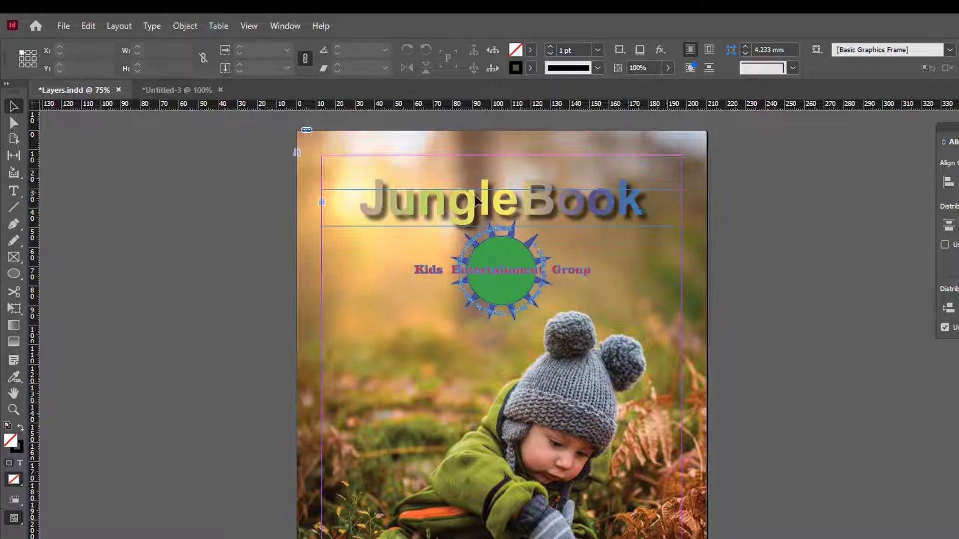
drag(380, 203, 616, 213)
Turn off Prevent Selection of Locked Objects in the General preferences
click(88, 26)
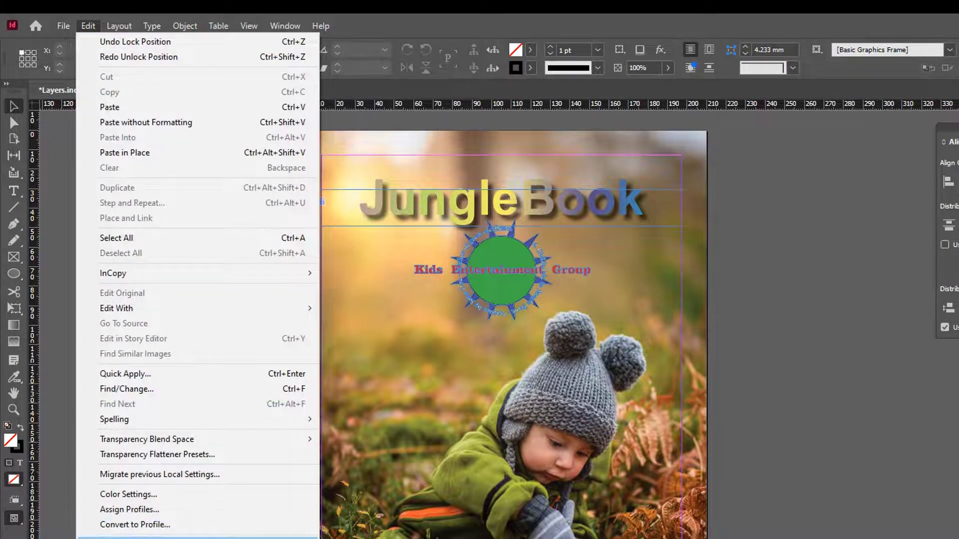
mouse_move(130, 537)
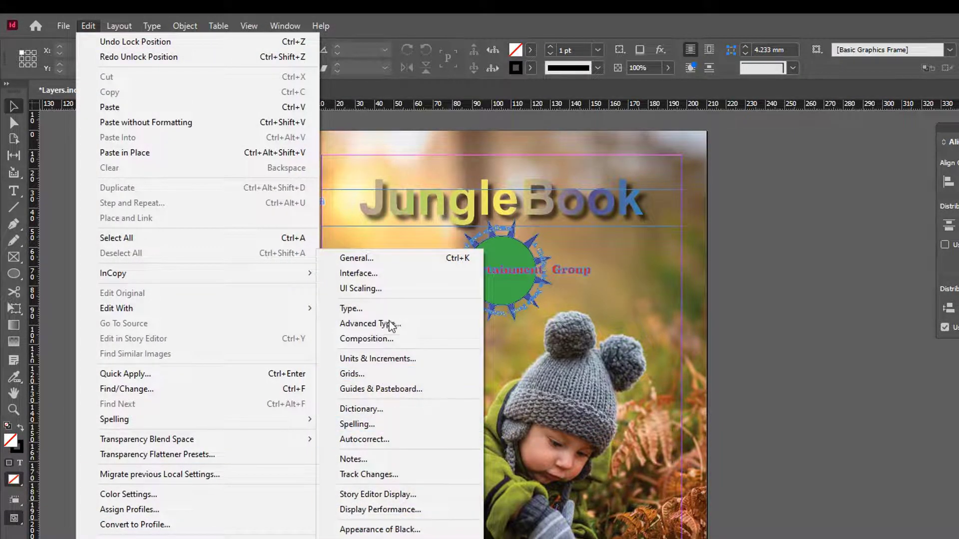
click(386, 259)
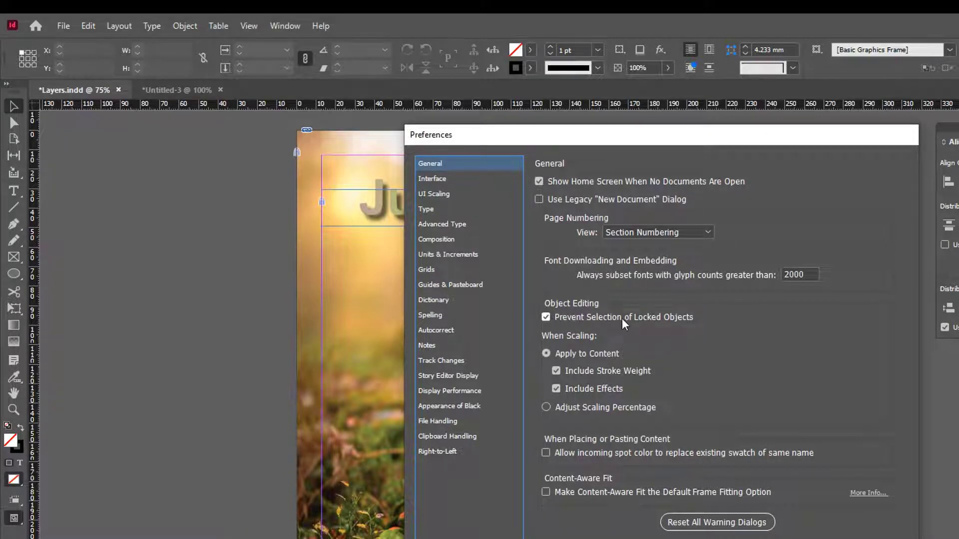
click(547, 318)
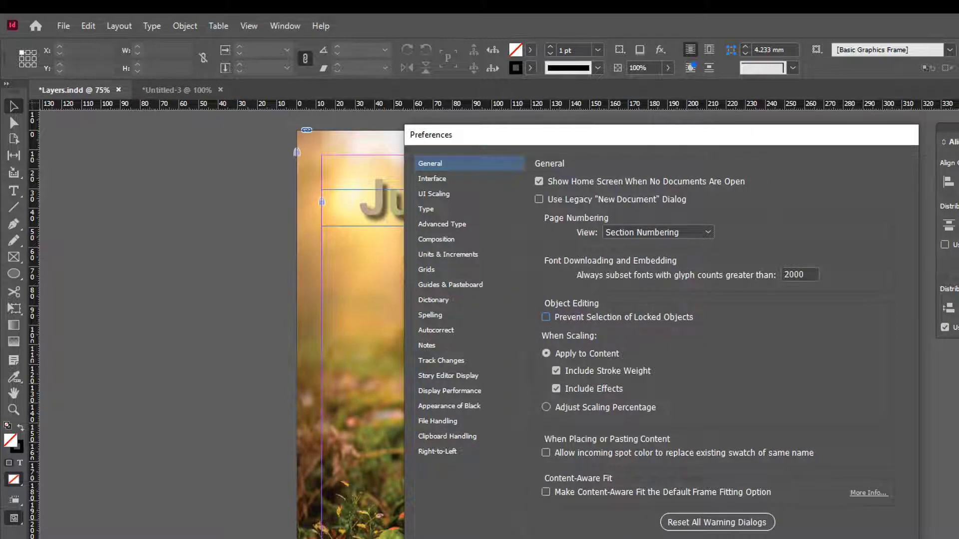
key(Return)
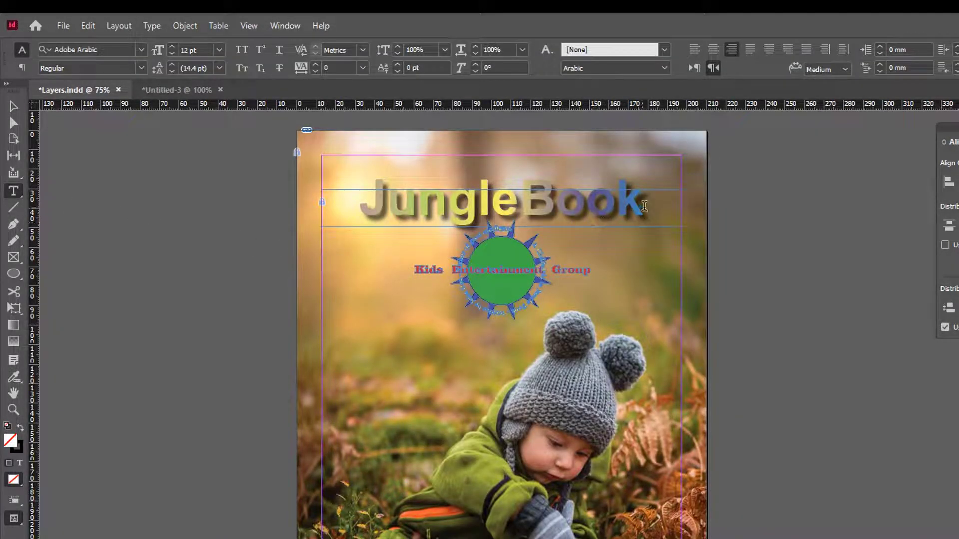
Delete the last three letters of the locked JungleBook title and retype them as "ook"
click(645, 206)
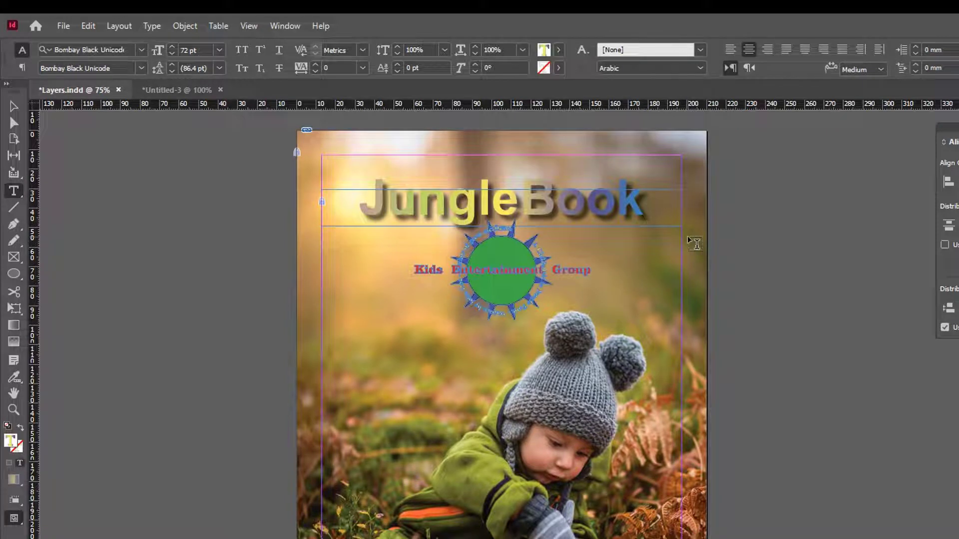
key(BackSpace)
key(BackSpace)
key(BackSpace)
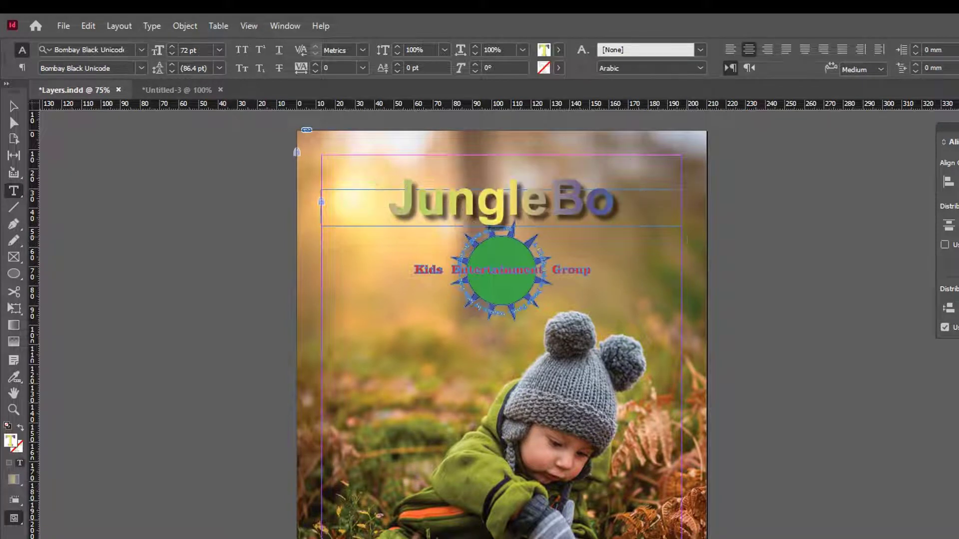
text(ook)
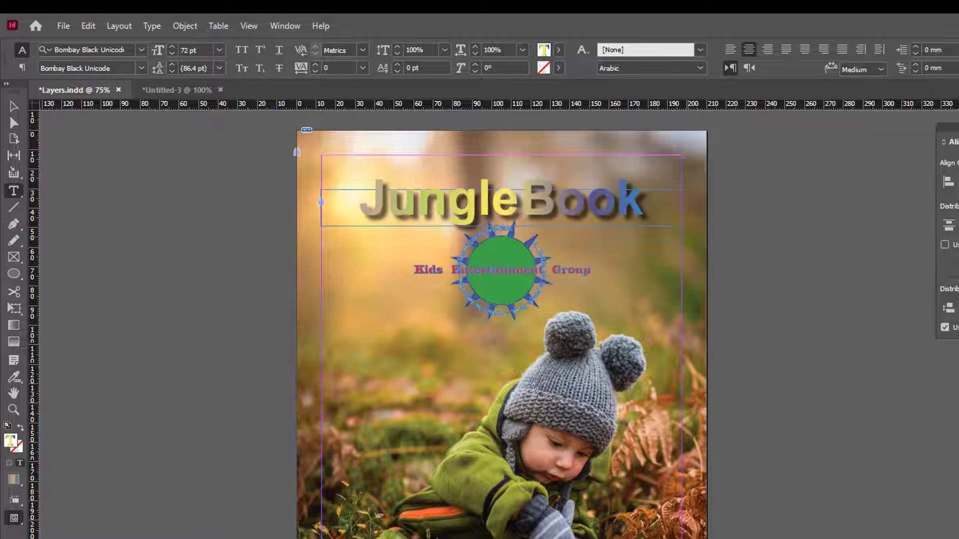
Select and deselect the locked JungleBook title frame on the page, and repeat this with the layer list shown
click(13, 106)
click(280, 202)
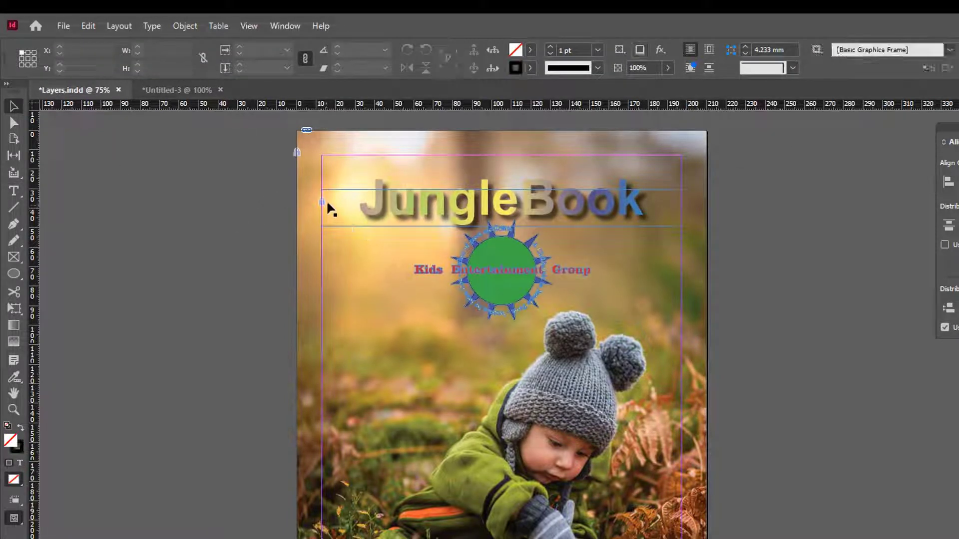
click(381, 216)
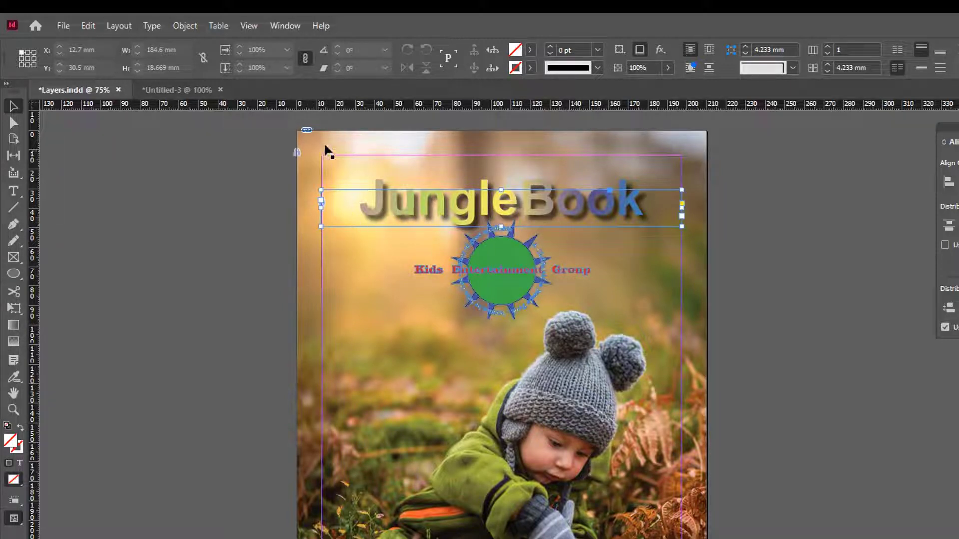
click(252, 199)
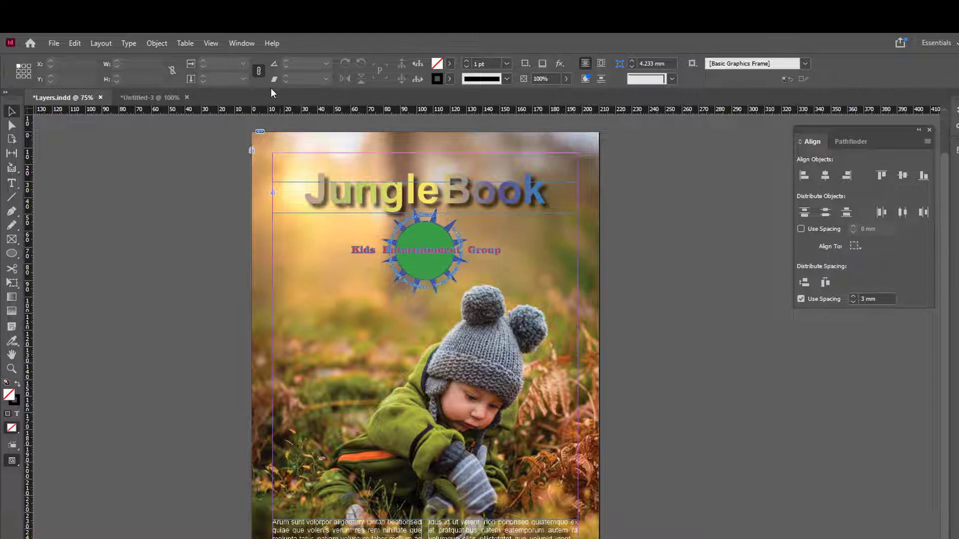
key(F7)
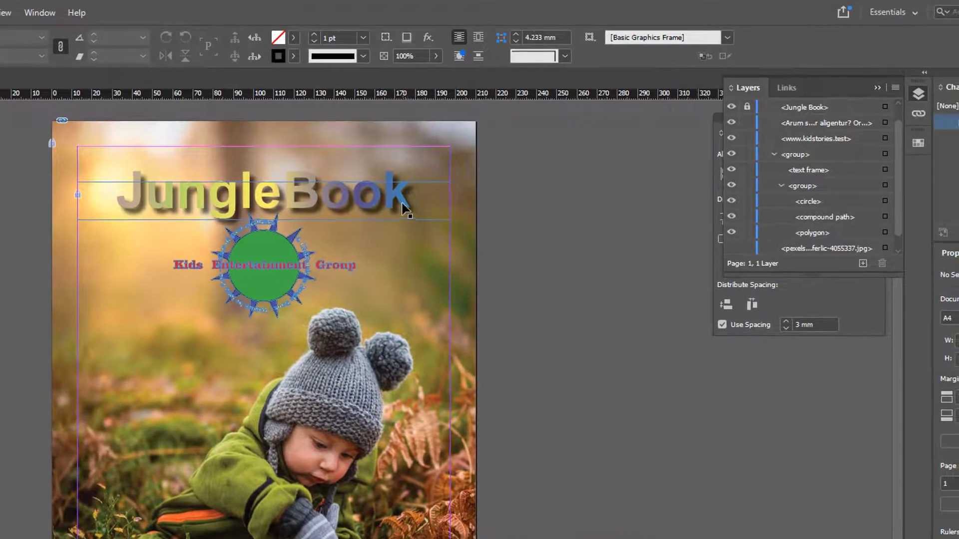
click(418, 200)
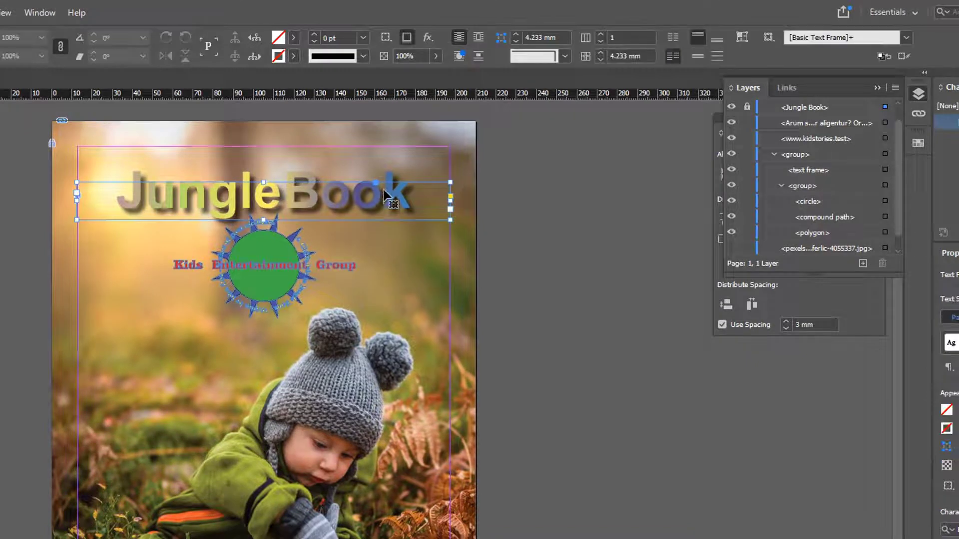
click(566, 411)
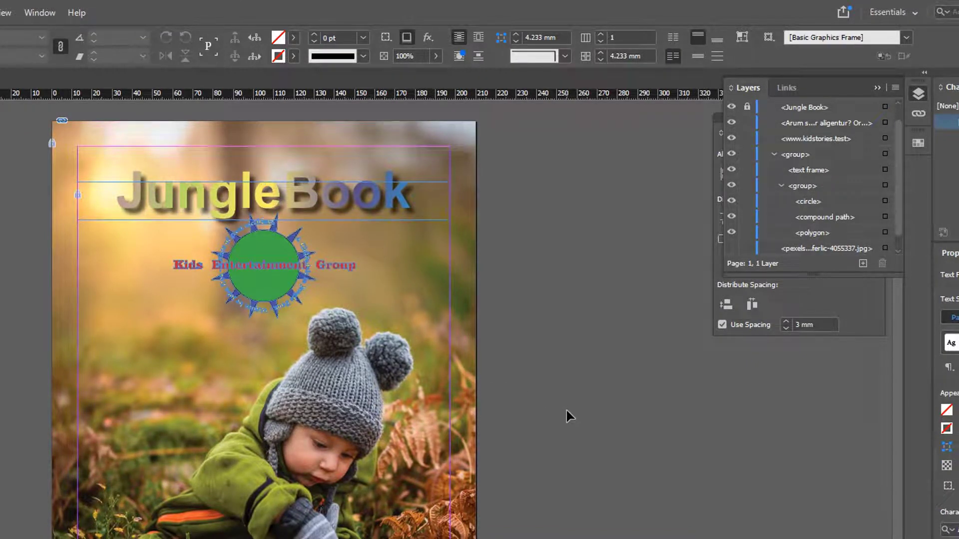
Turn Prevent Selection of Locked Objects back on in the General preferences
key(ctrl+k)
click(349, 315)
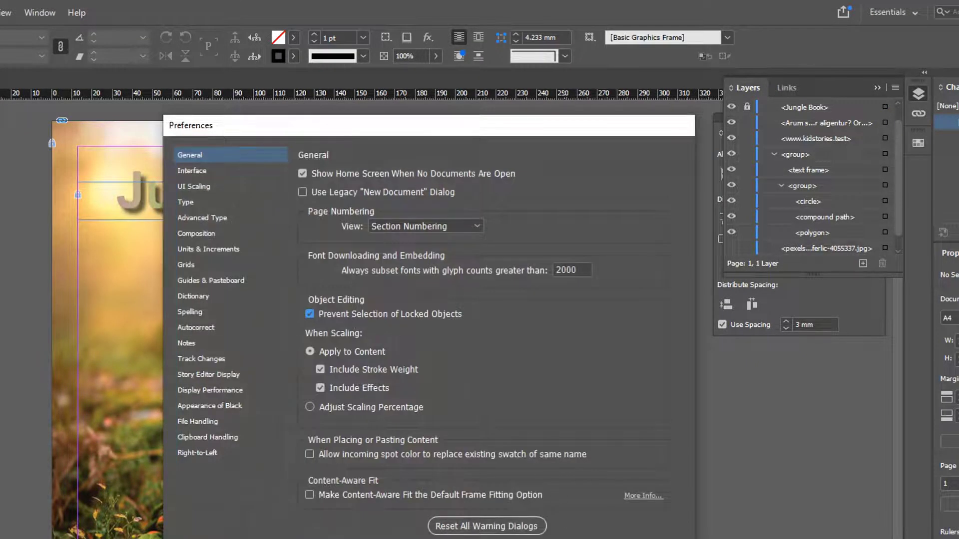
key(Return)
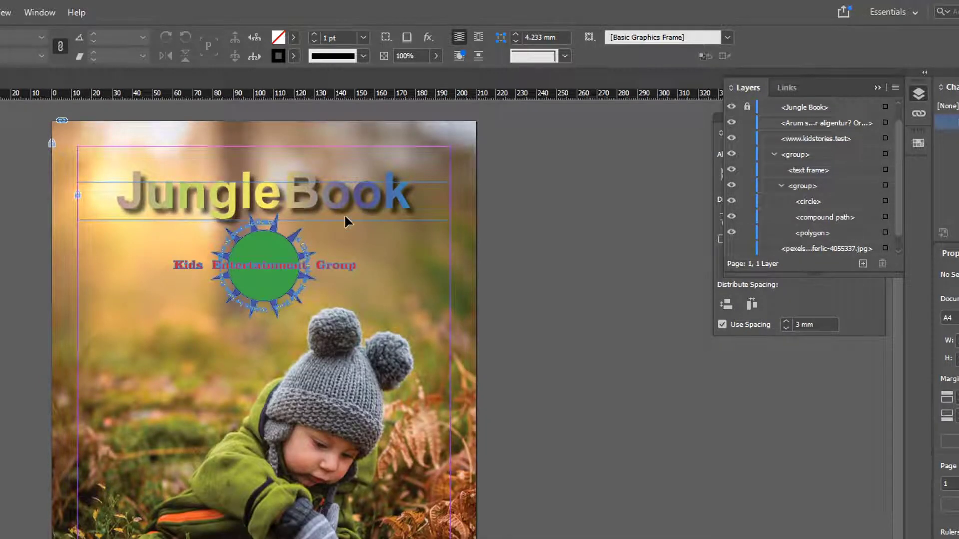
Unlock the background photo through its layer entry, try moving it about 27 mm left and 7 mm down, and undo the move
scroll(842, 167, up, 1)
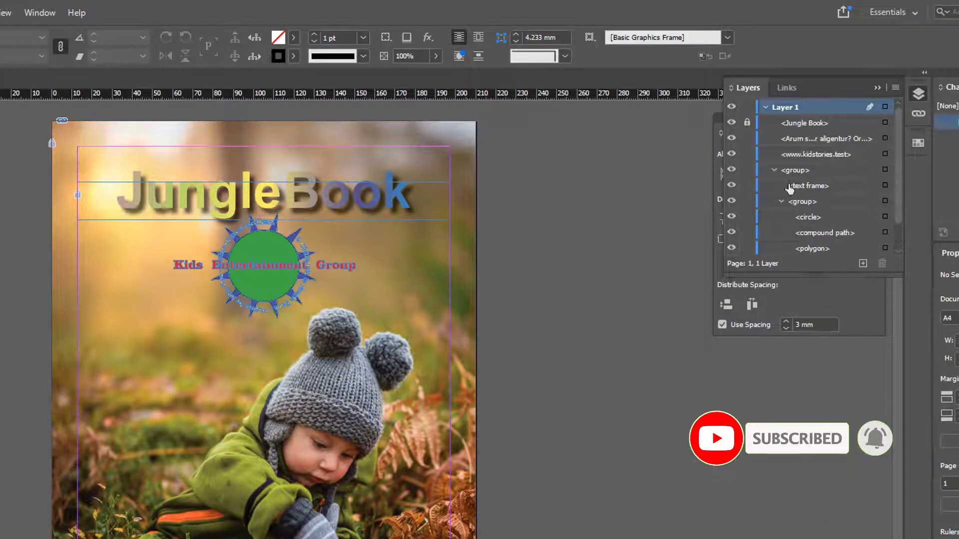
scroll(789, 186, down, 2)
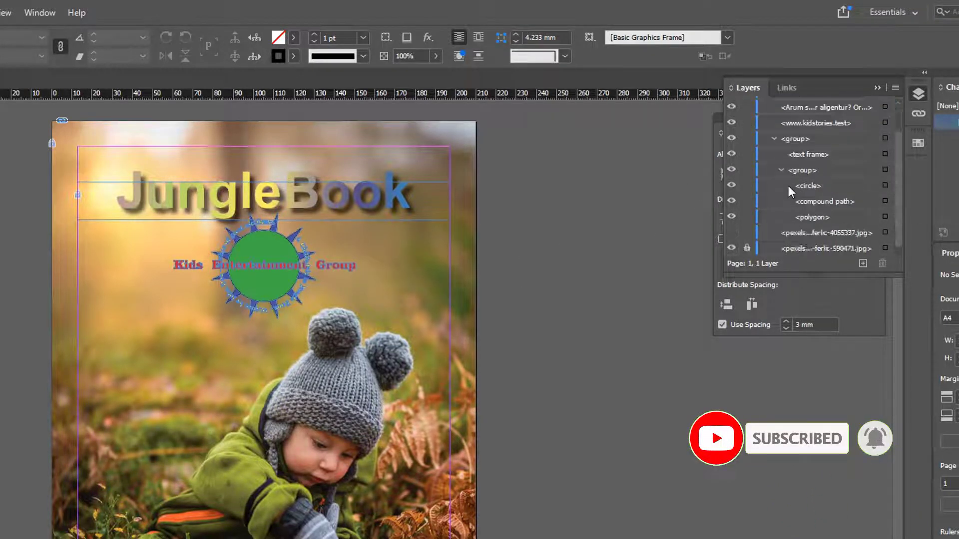
click(747, 248)
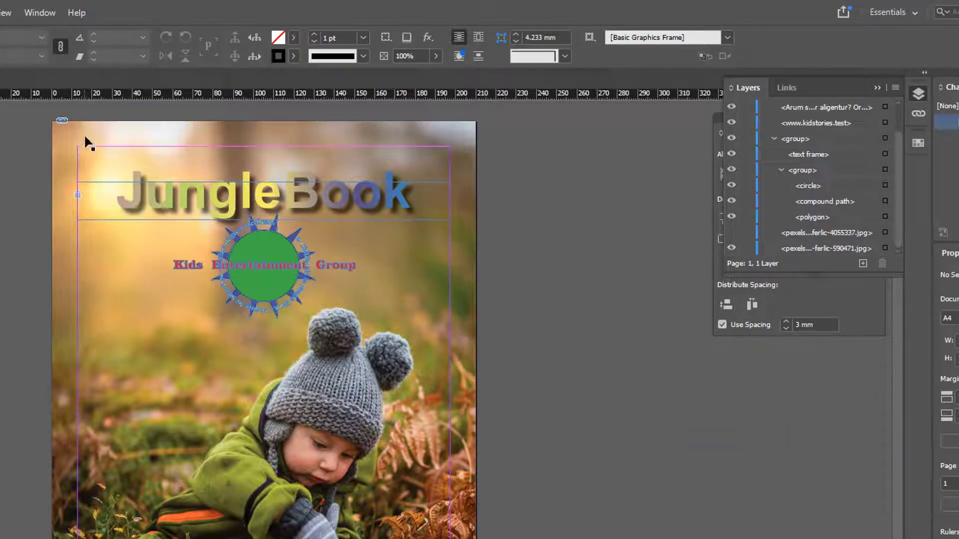
drag(84, 133, 38, 147)
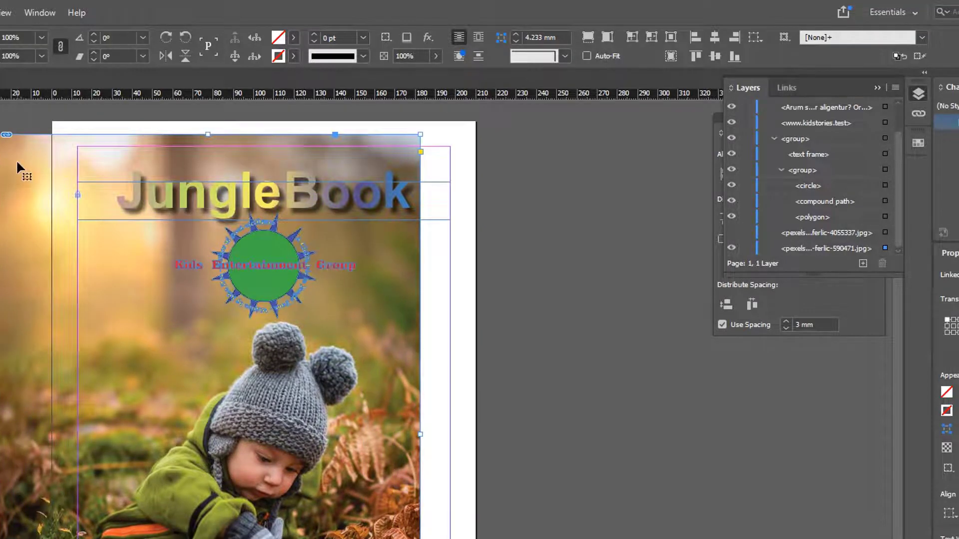
key(ctrl+z)
Unlock the Jungle Book title through its entry in Layer 1 and deselect everything
scroll(862, 170, up, 1)
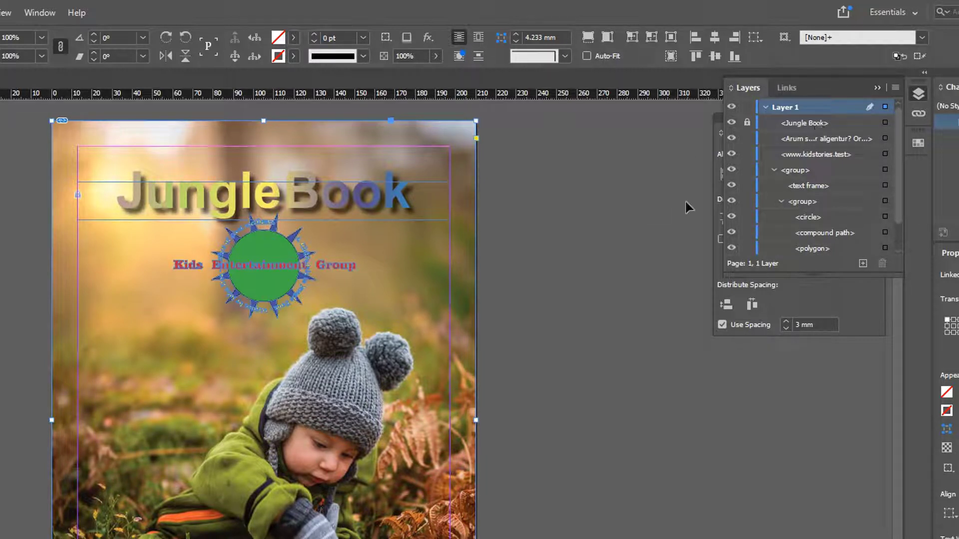
click(747, 122)
click(724, 404)
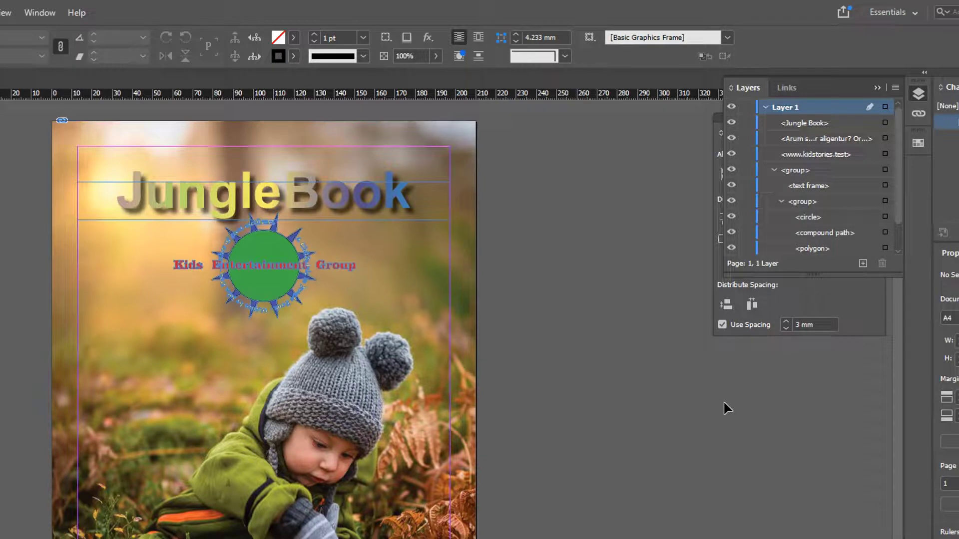